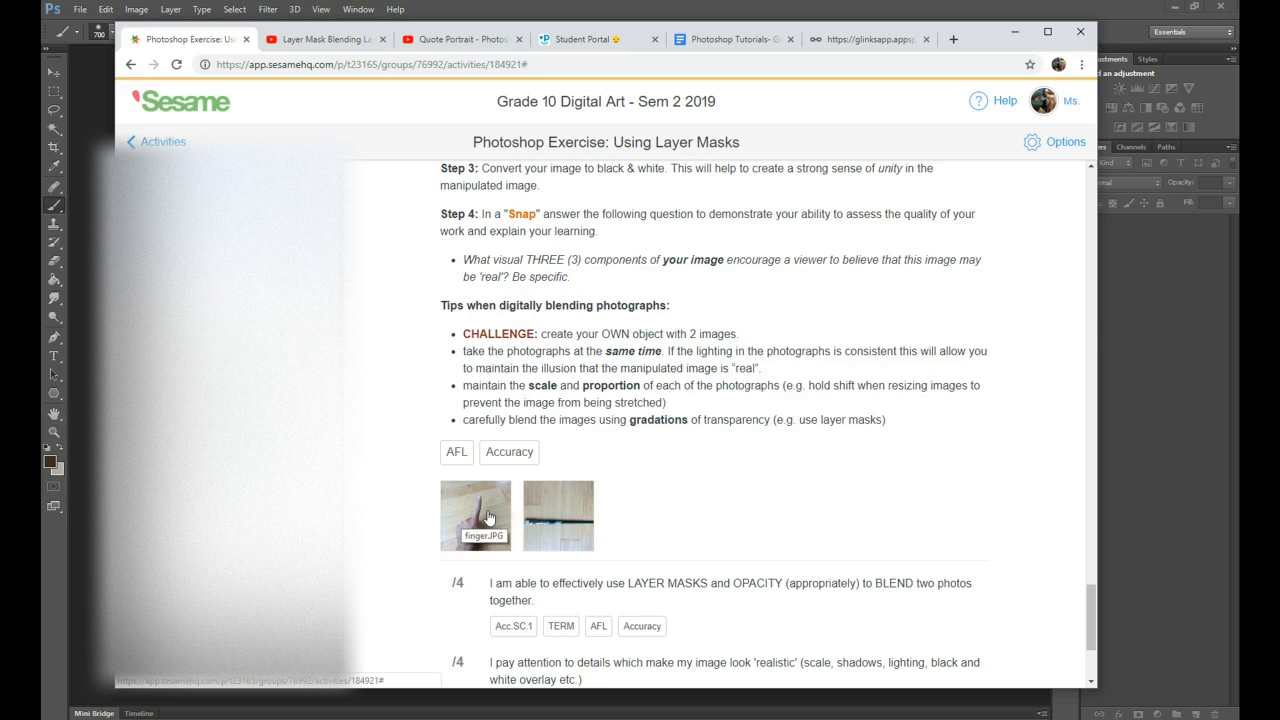
Save the full-size finger photo from the activity page to the Desktop and close the image viewer
click(489, 517)
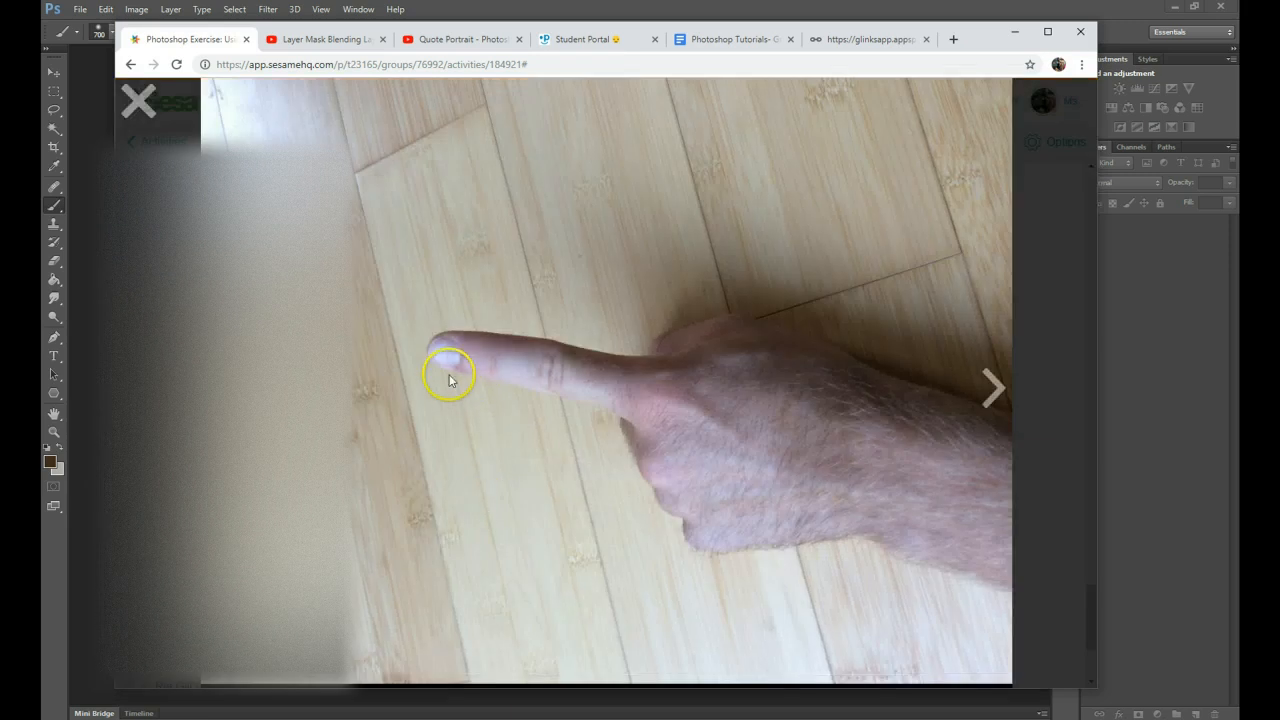
right_click(565, 379)
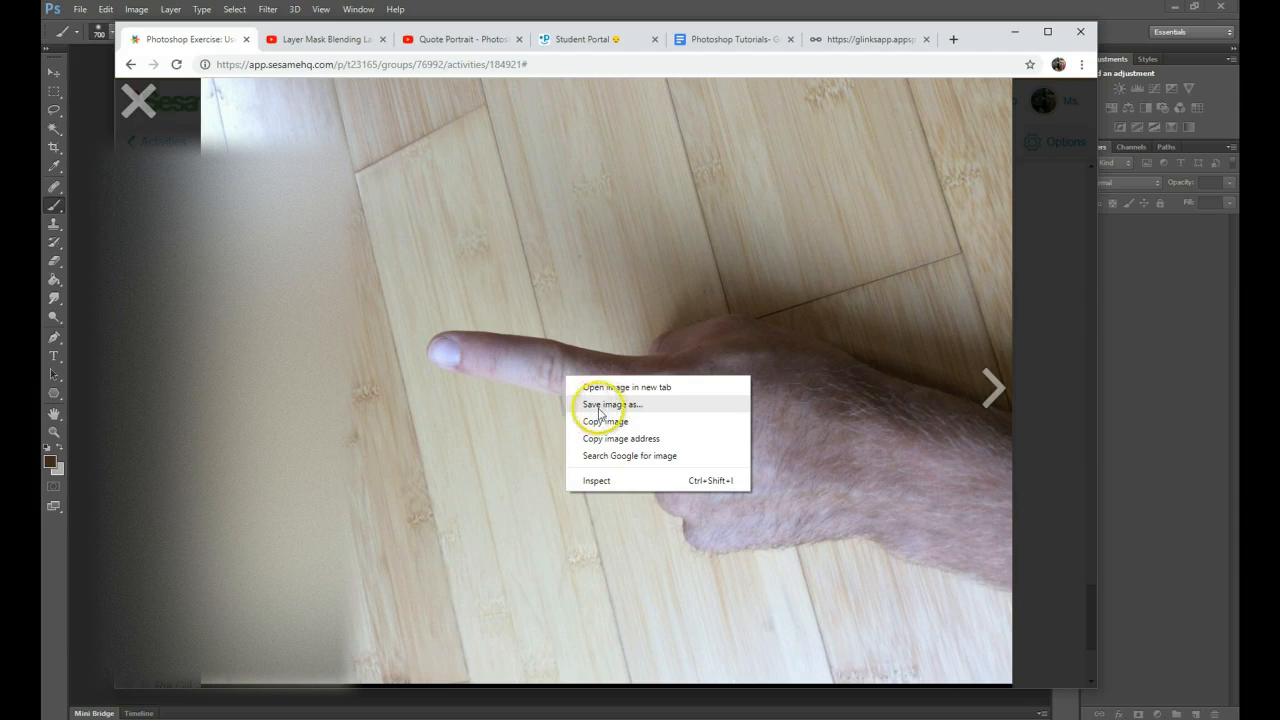
click(600, 405)
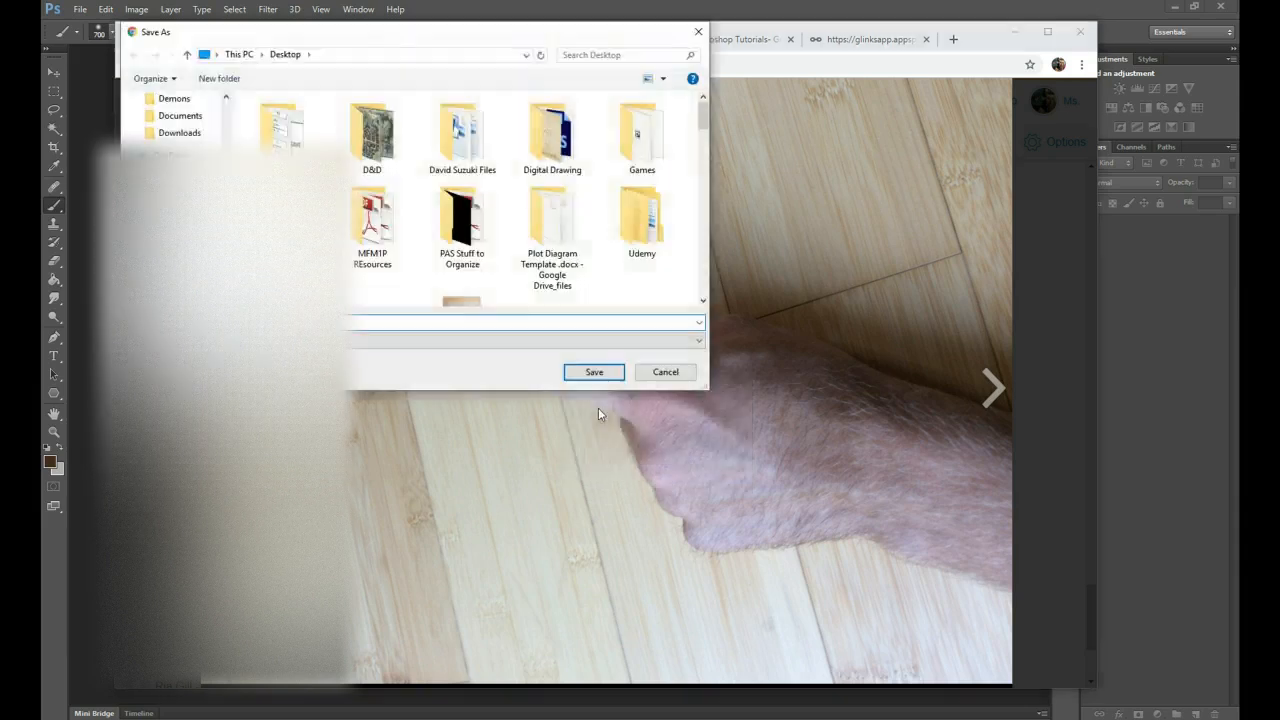
click(592, 372)
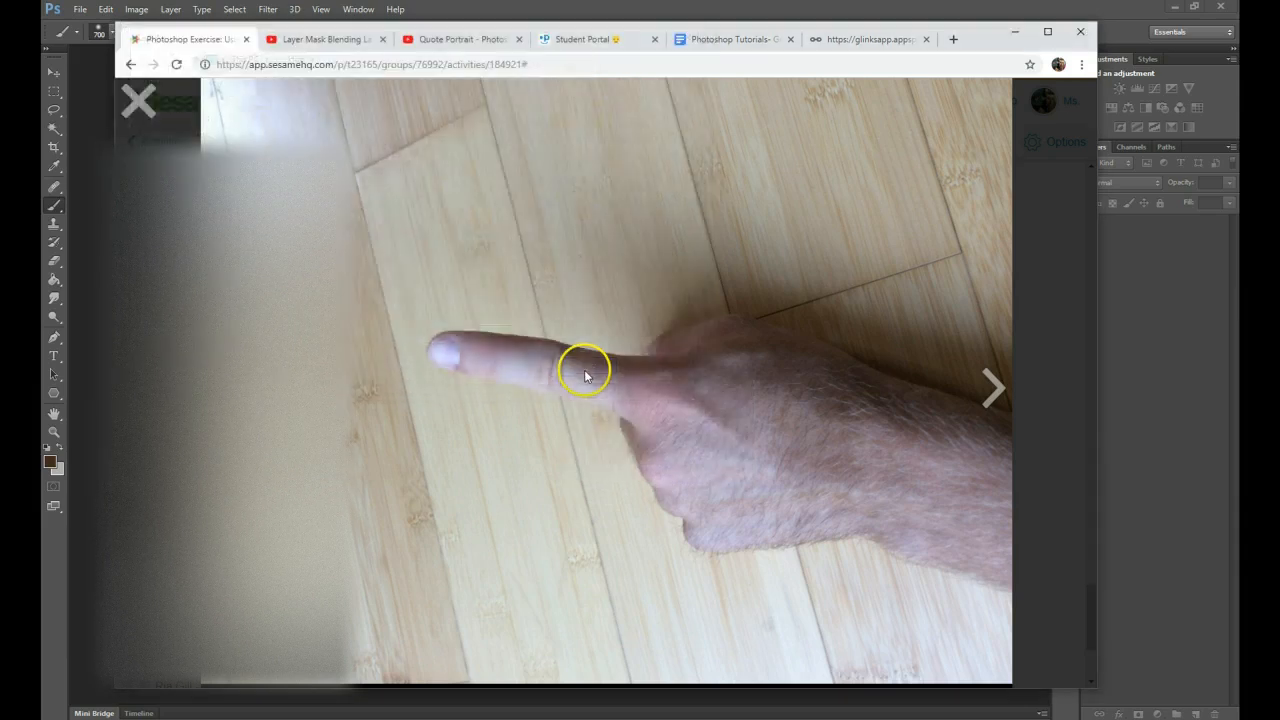
click(136, 98)
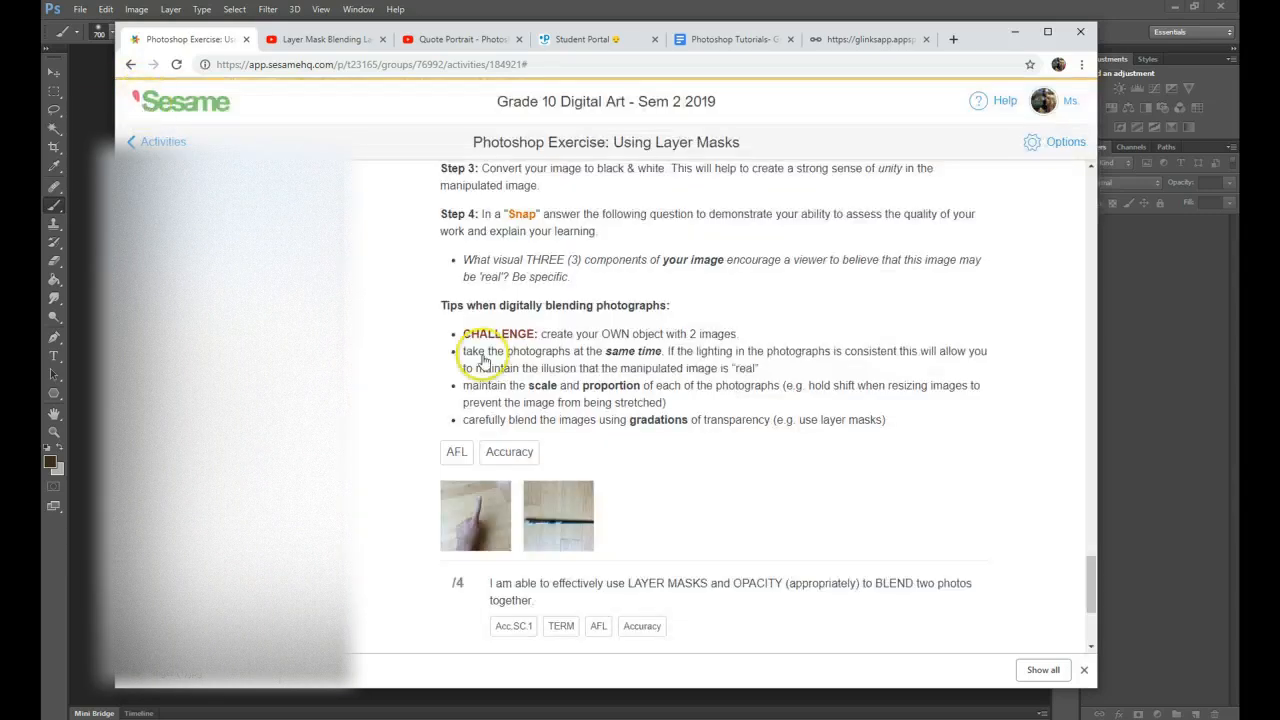
Save the full-size paintbrush photo from the activity page to the Desktop and close the image viewer
click(566, 514)
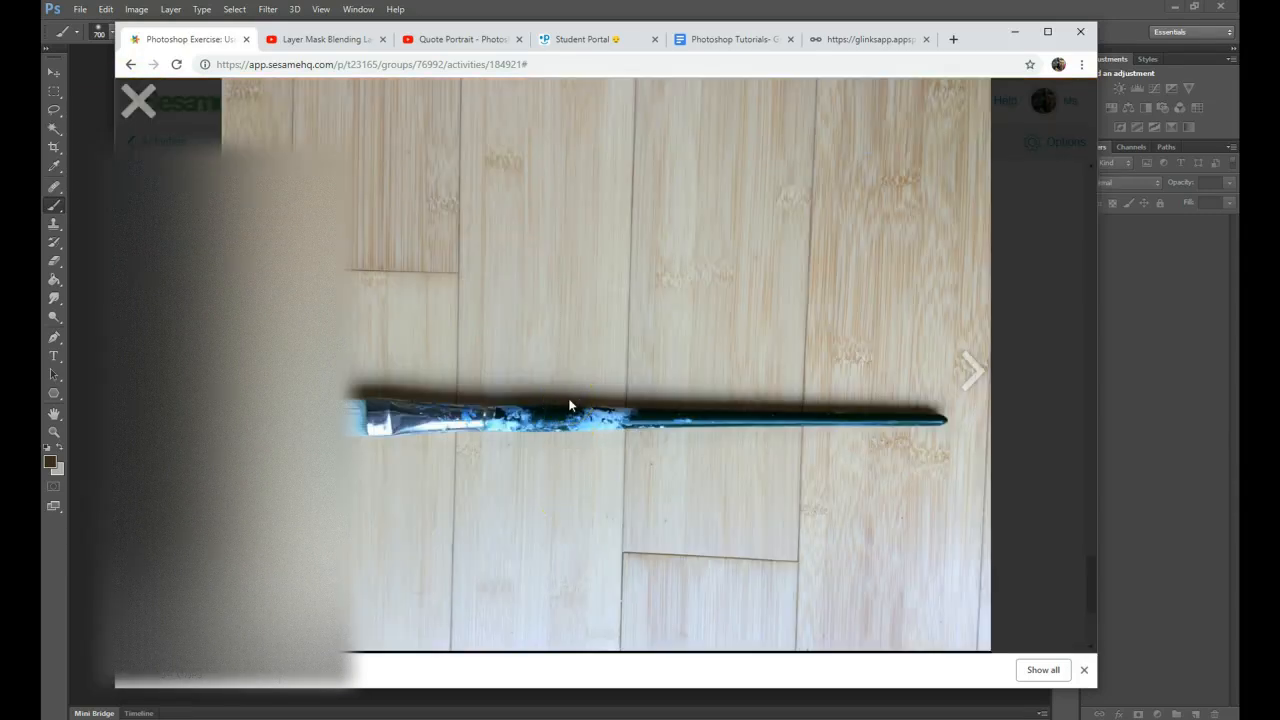
right_click(570, 405)
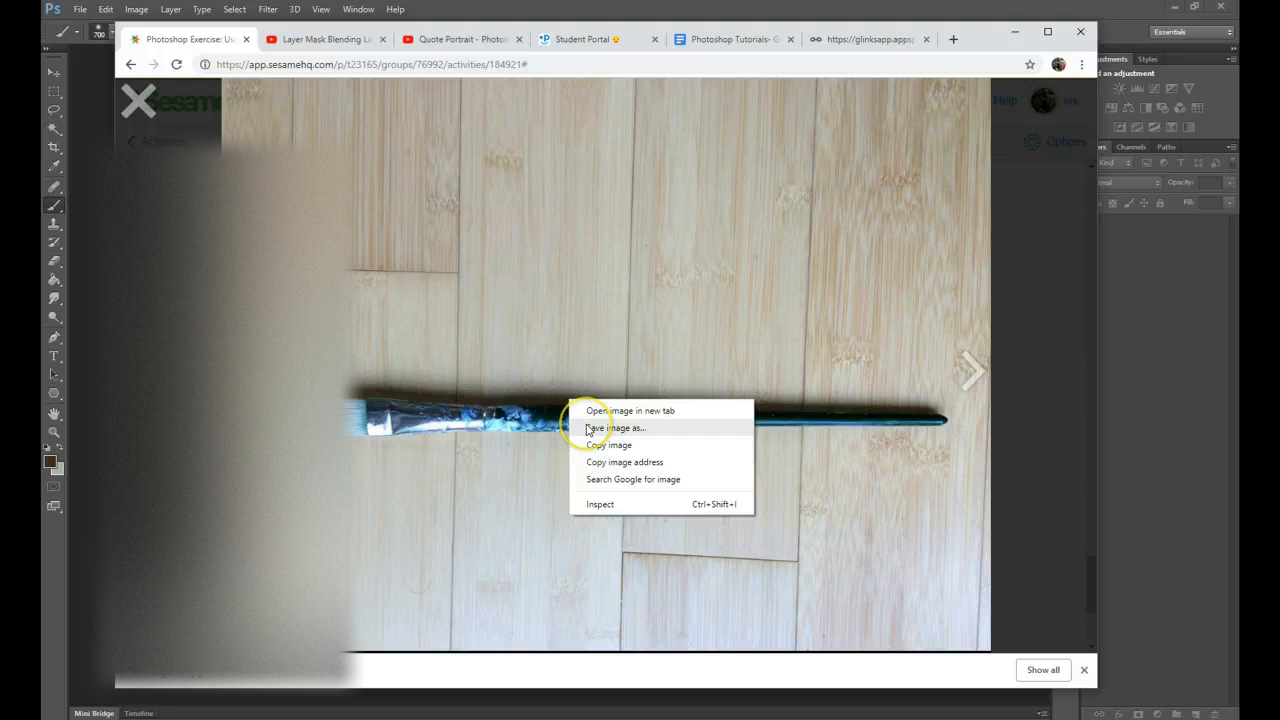
click(615, 428)
click(590, 371)
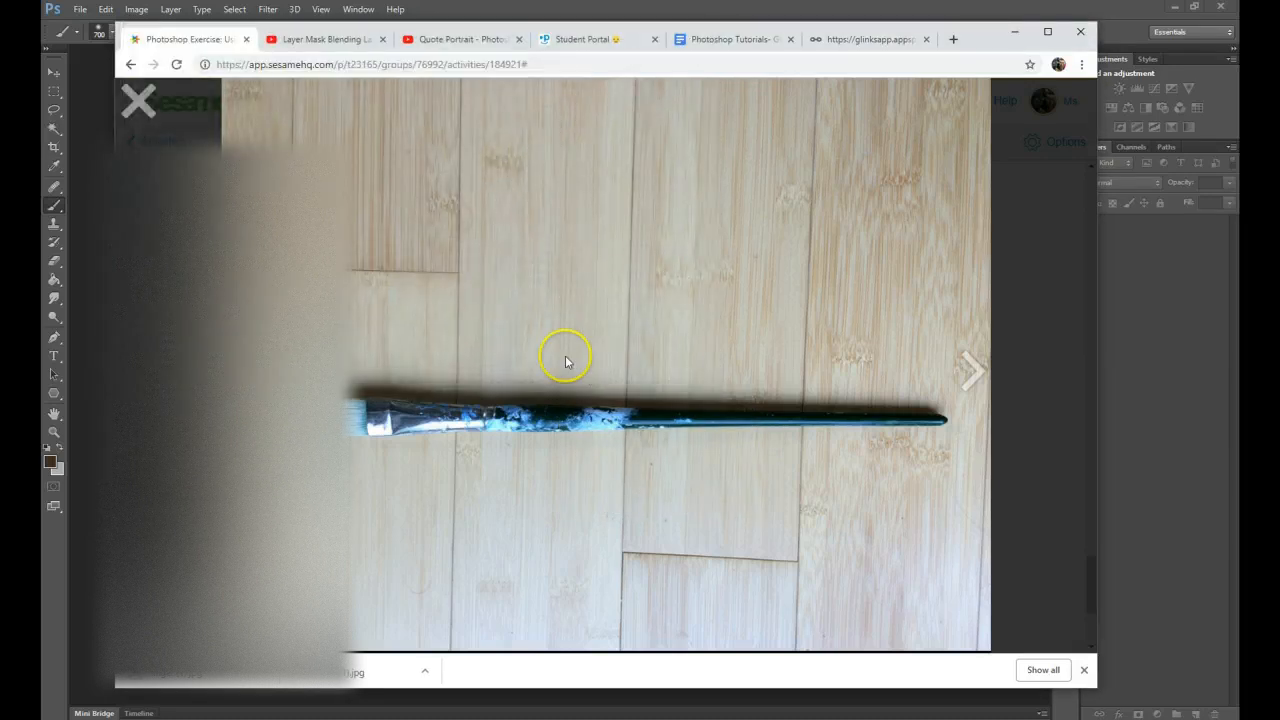
click(137, 103)
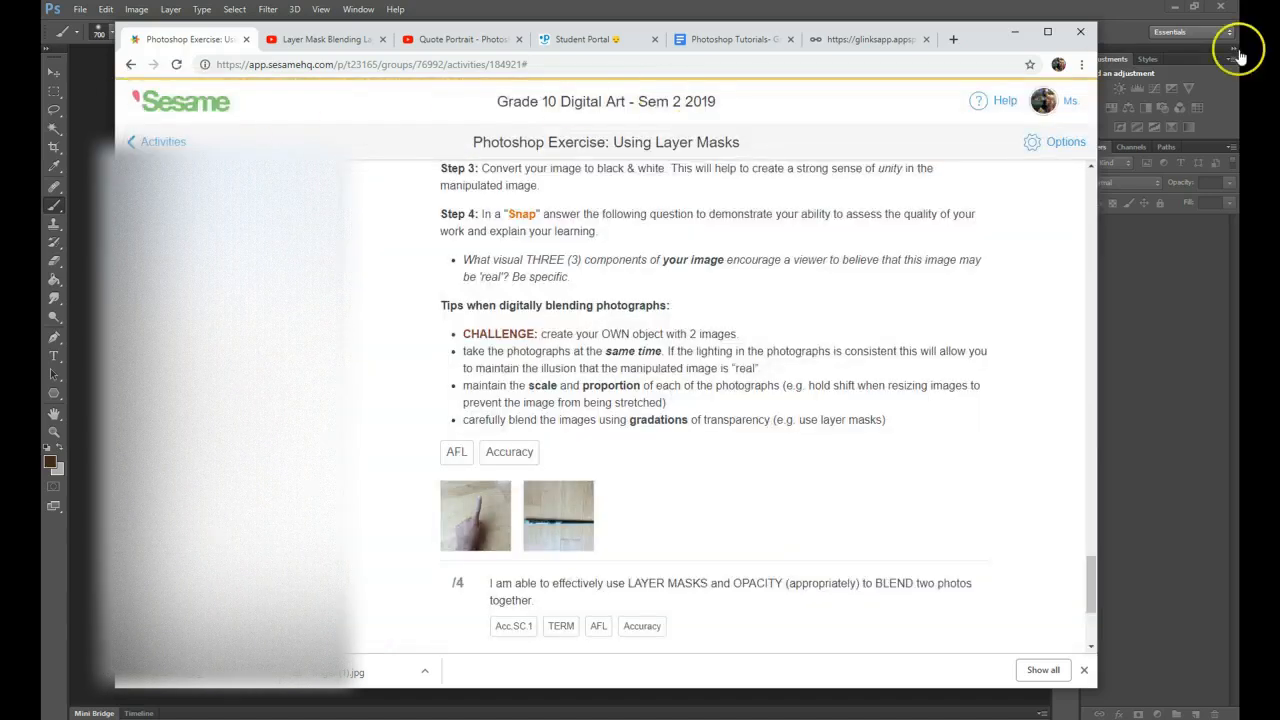
Switch to Photoshop by moving the browser window out of the way, and activate the Move tool
drag(986, 34, 41, 44)
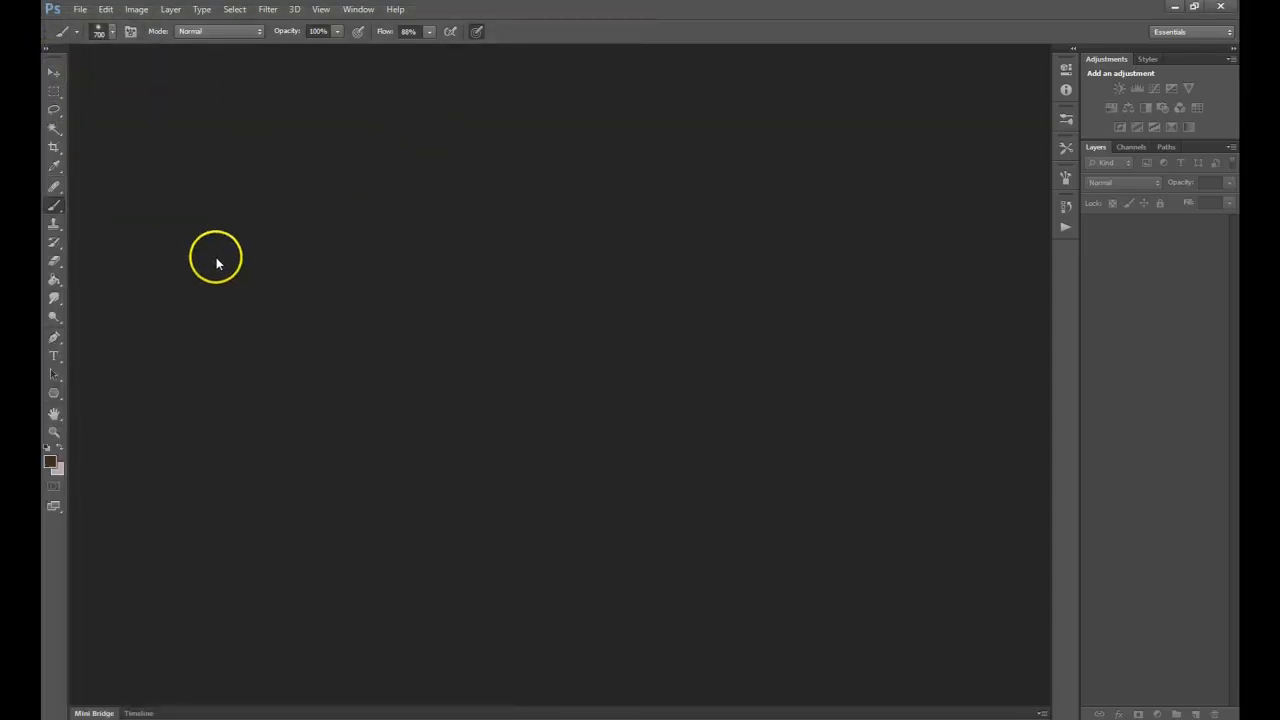
click(59, 76)
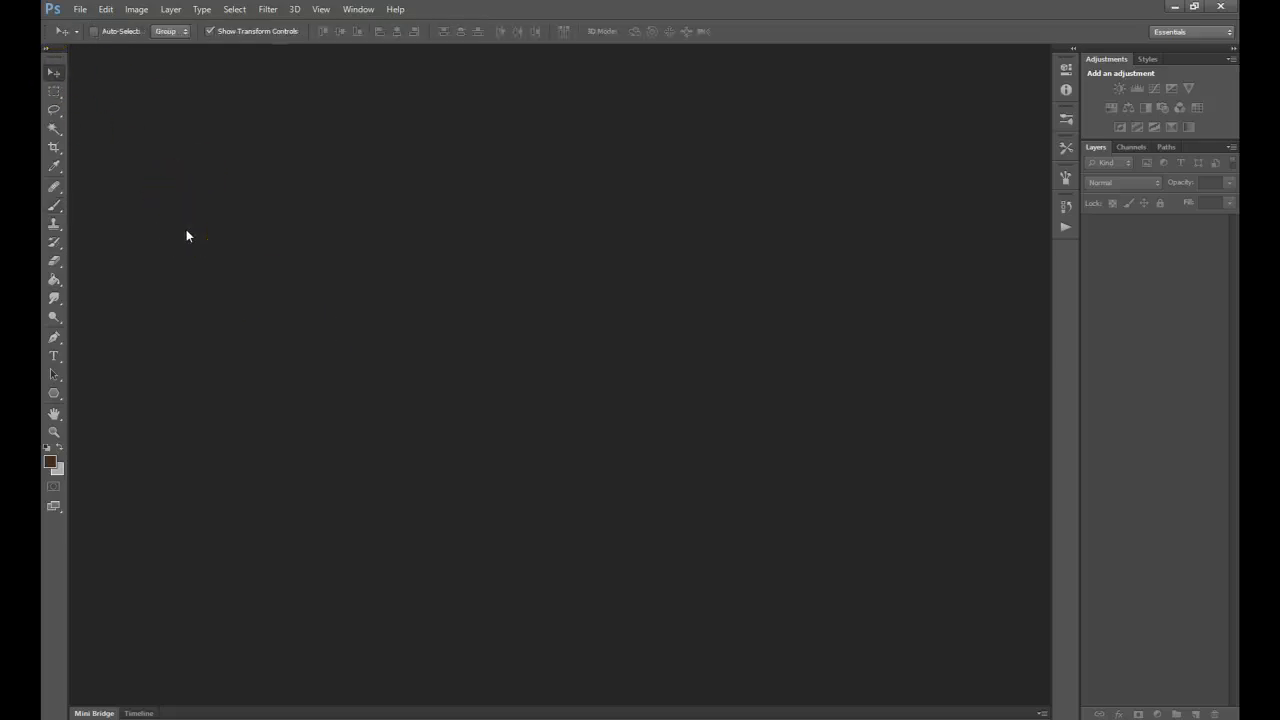
click(204, 248)
Open finger.jpg from the Desktop
click(80, 10)
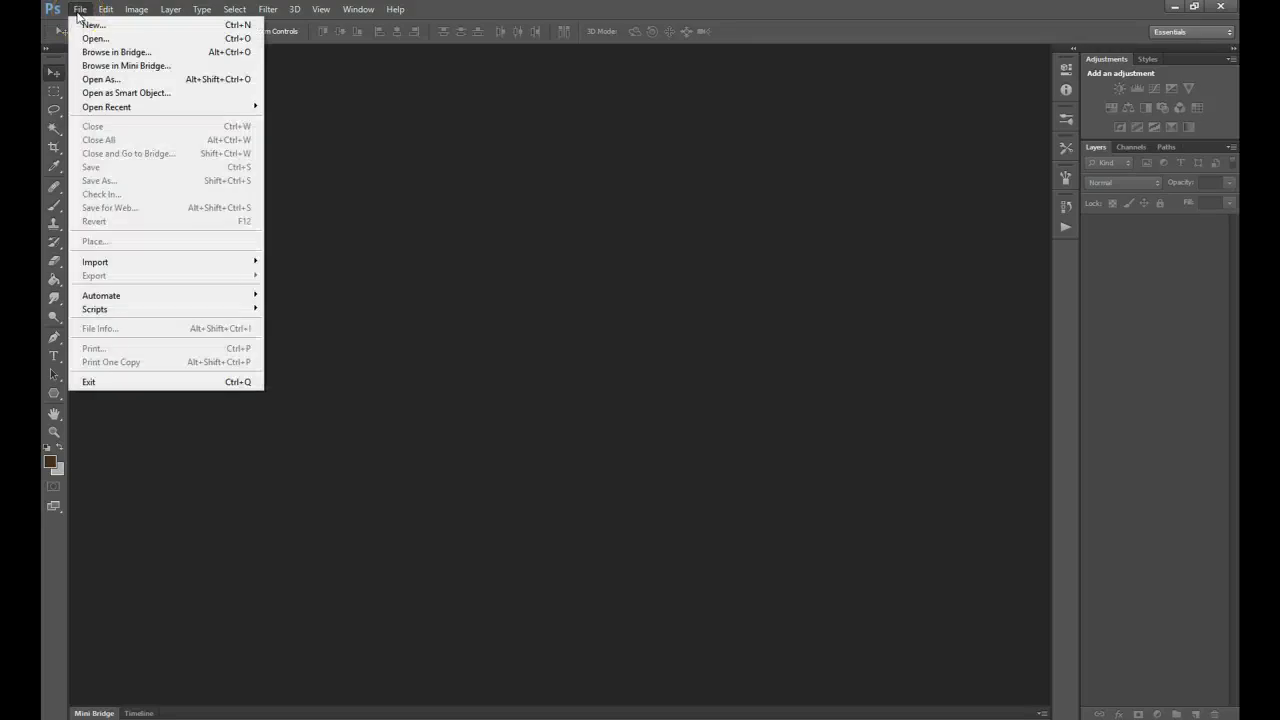
double_click(86, 10)
click(92, 38)
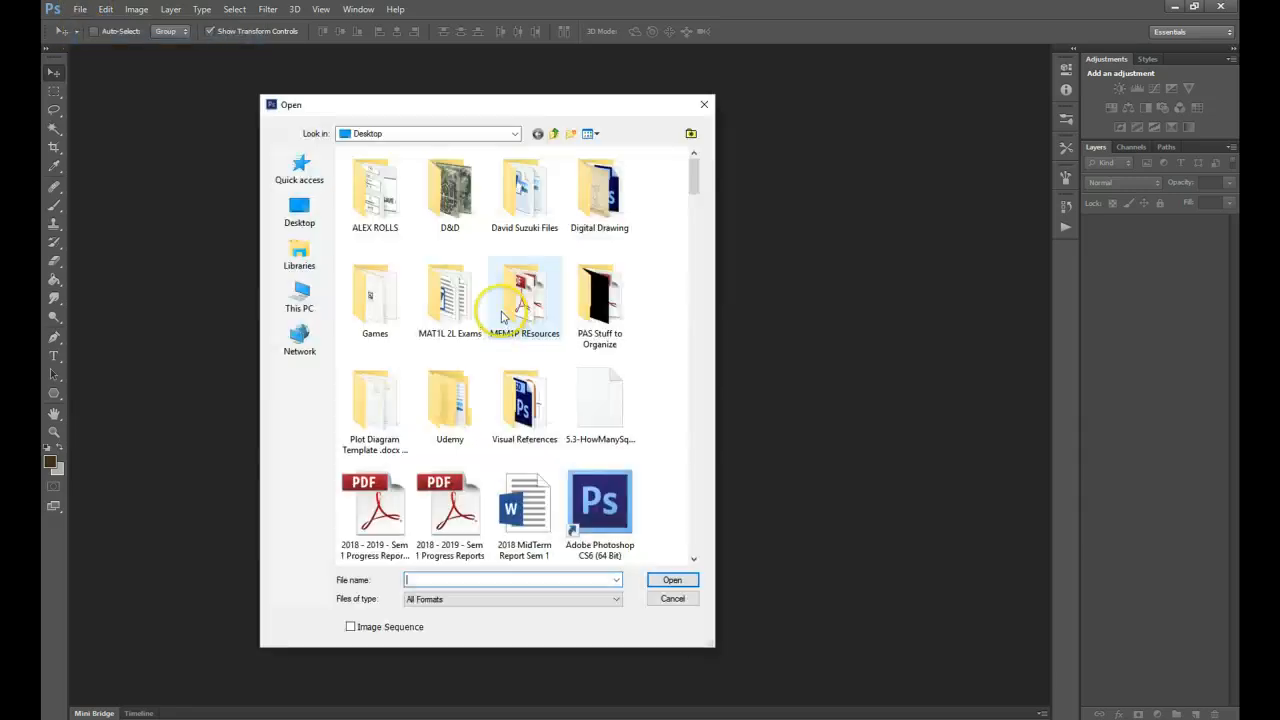
text(fin)
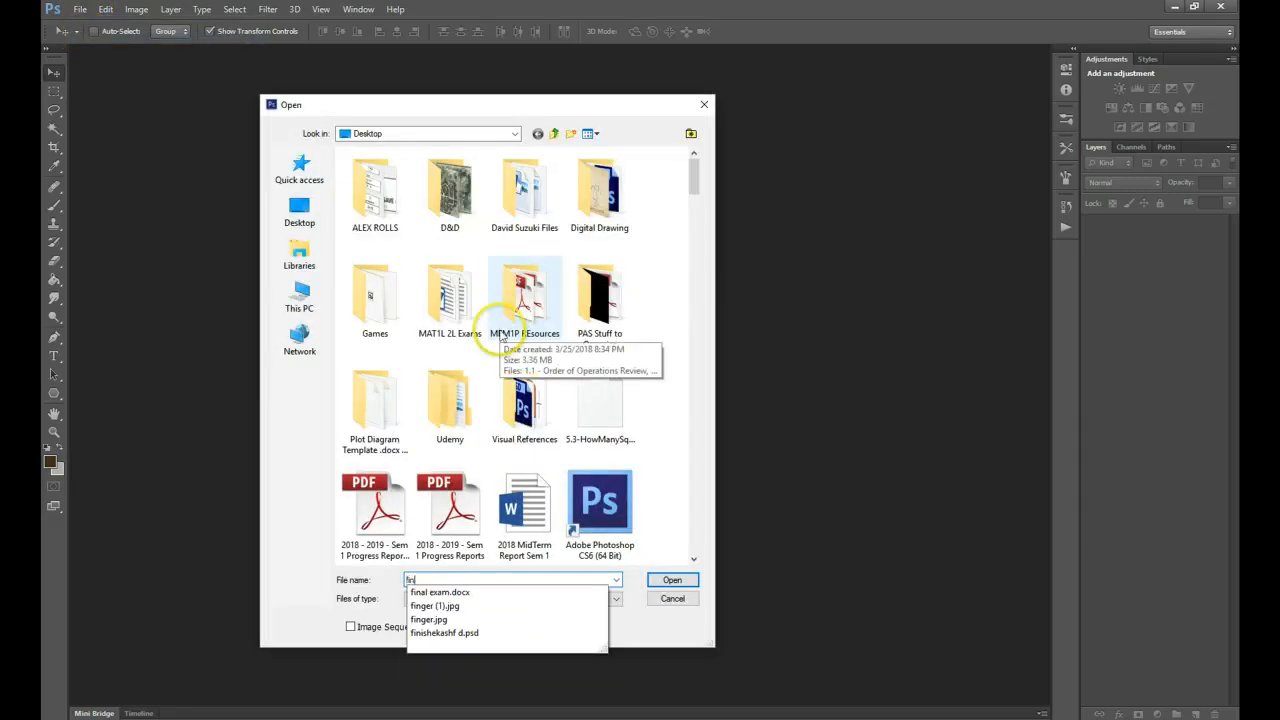
click(457, 619)
click(671, 580)
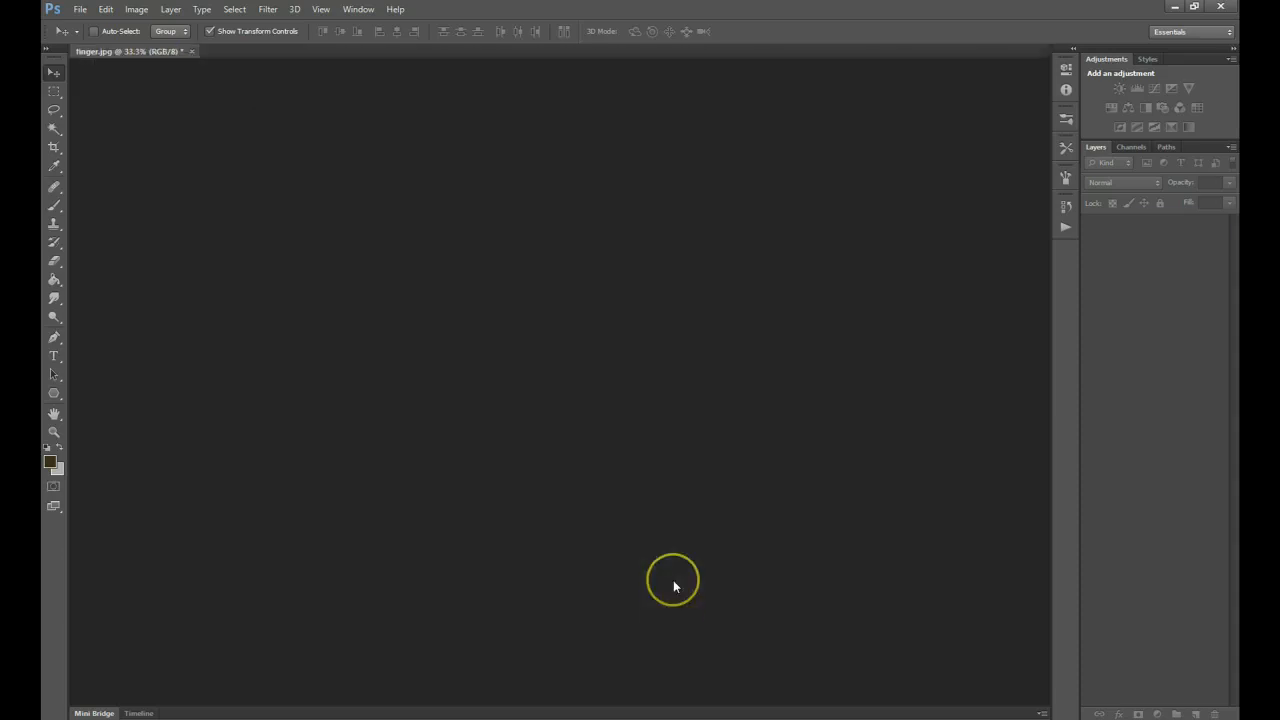
Open brush.jpg from the Desktop as a second document
click(80, 9)
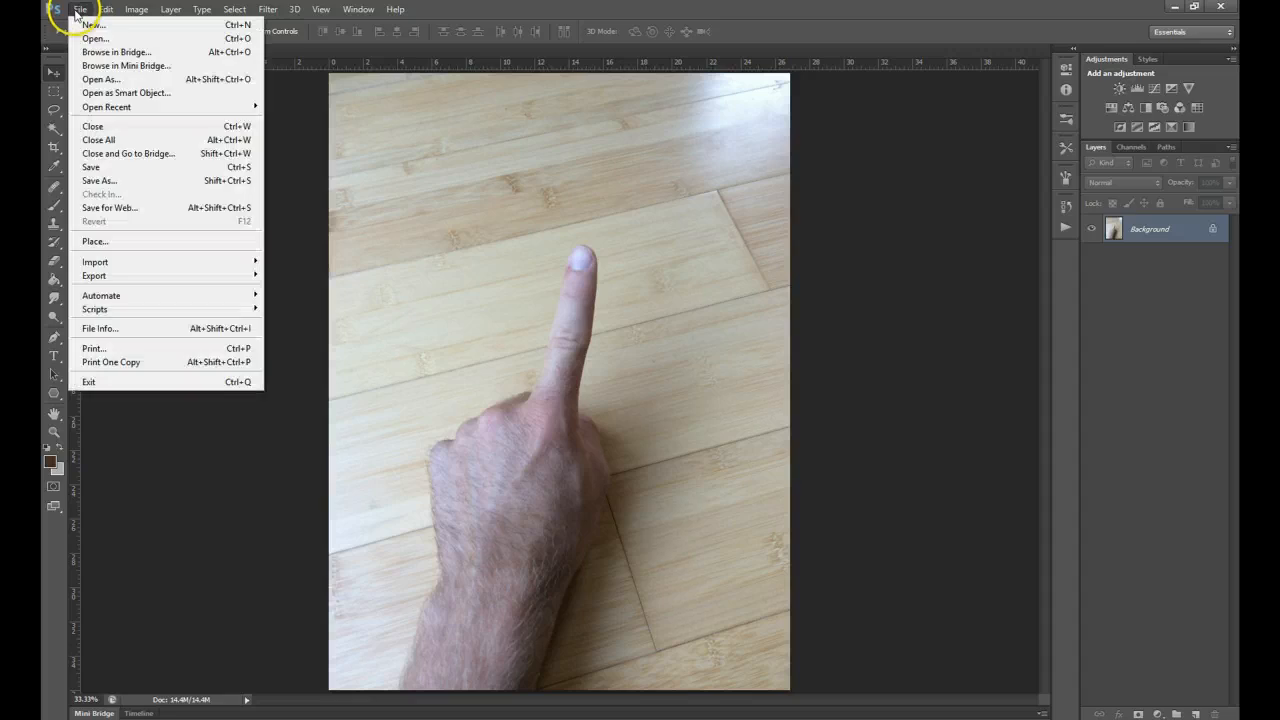
click(90, 39)
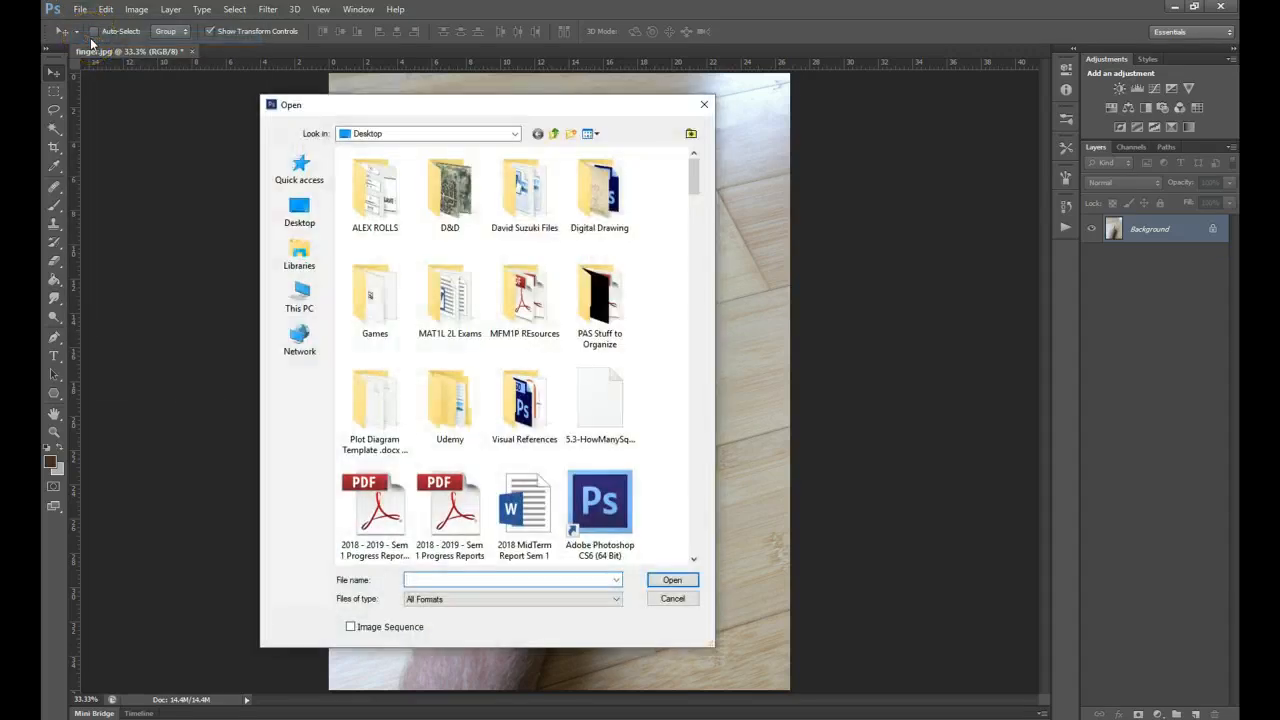
text(brush)
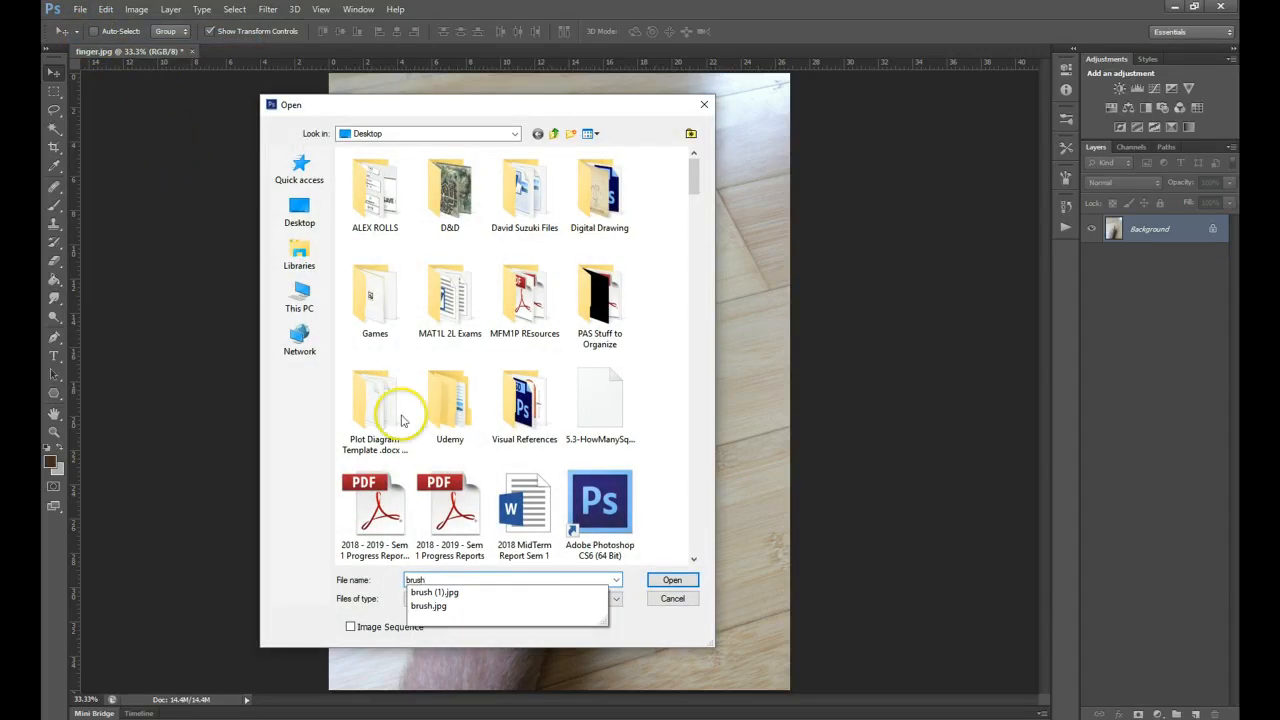
click(652, 580)
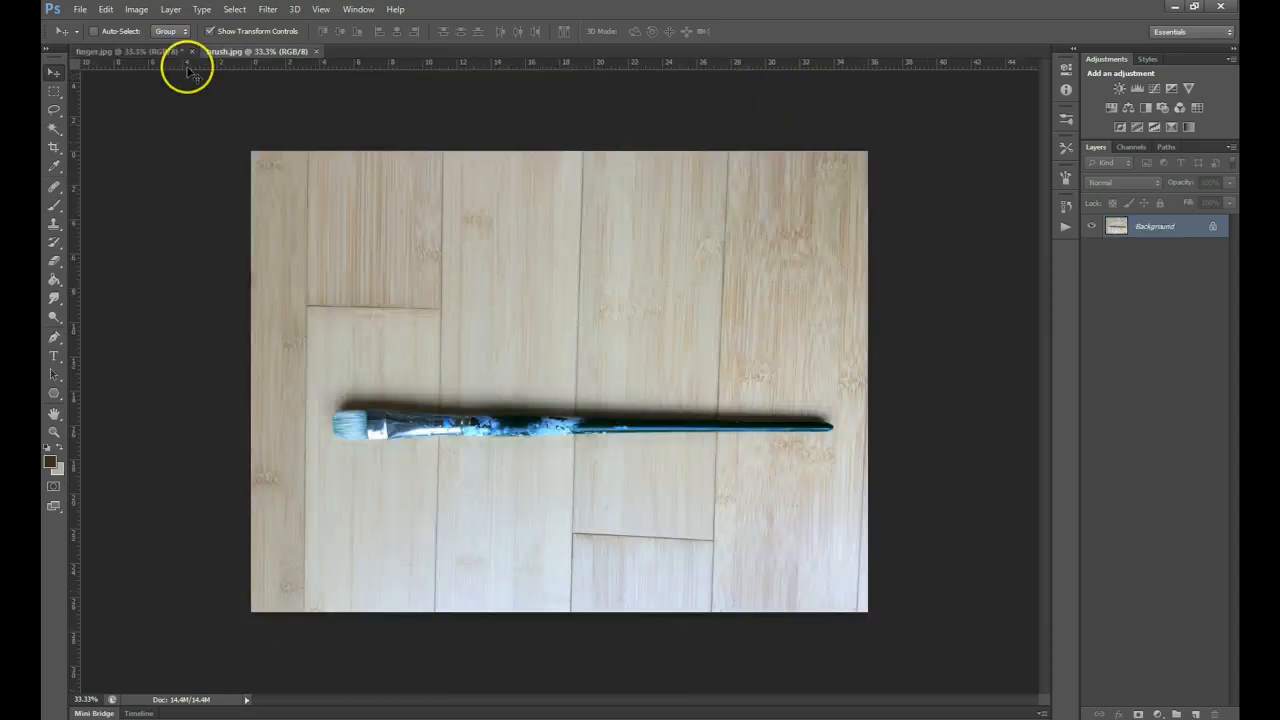
click(171, 51)
click(245, 51)
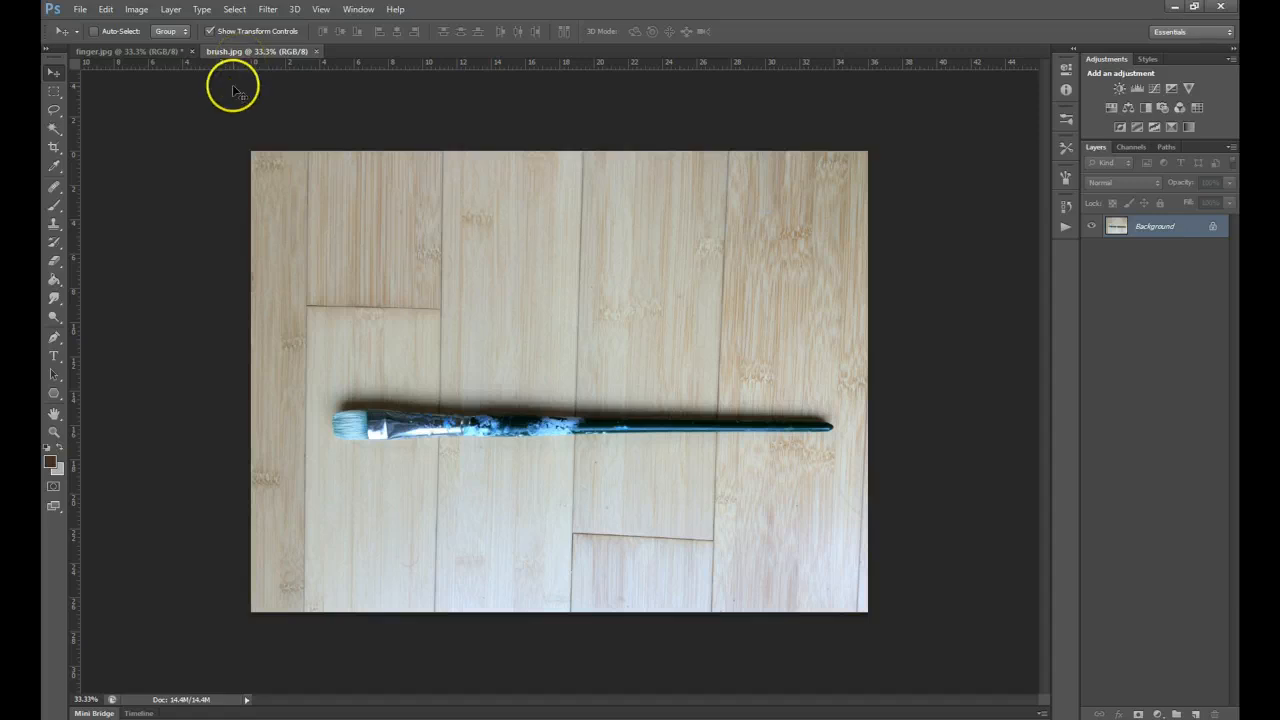
click(145, 52)
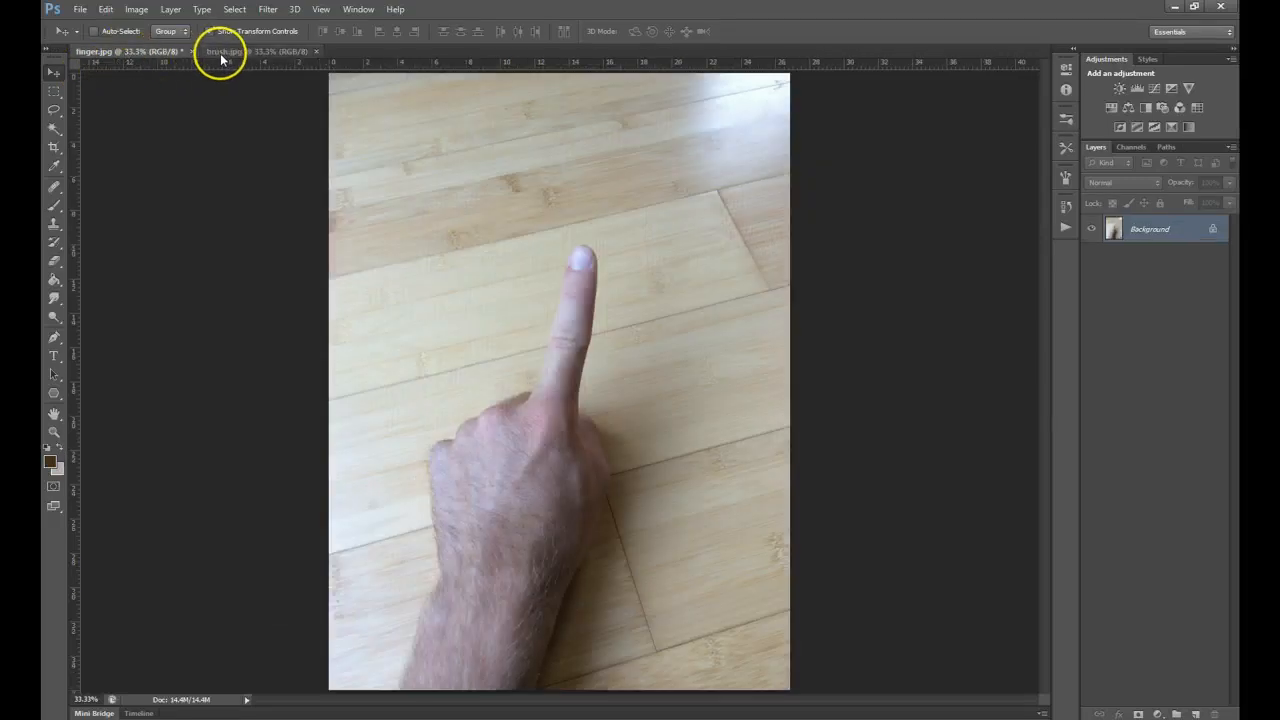
click(225, 52)
click(128, 52)
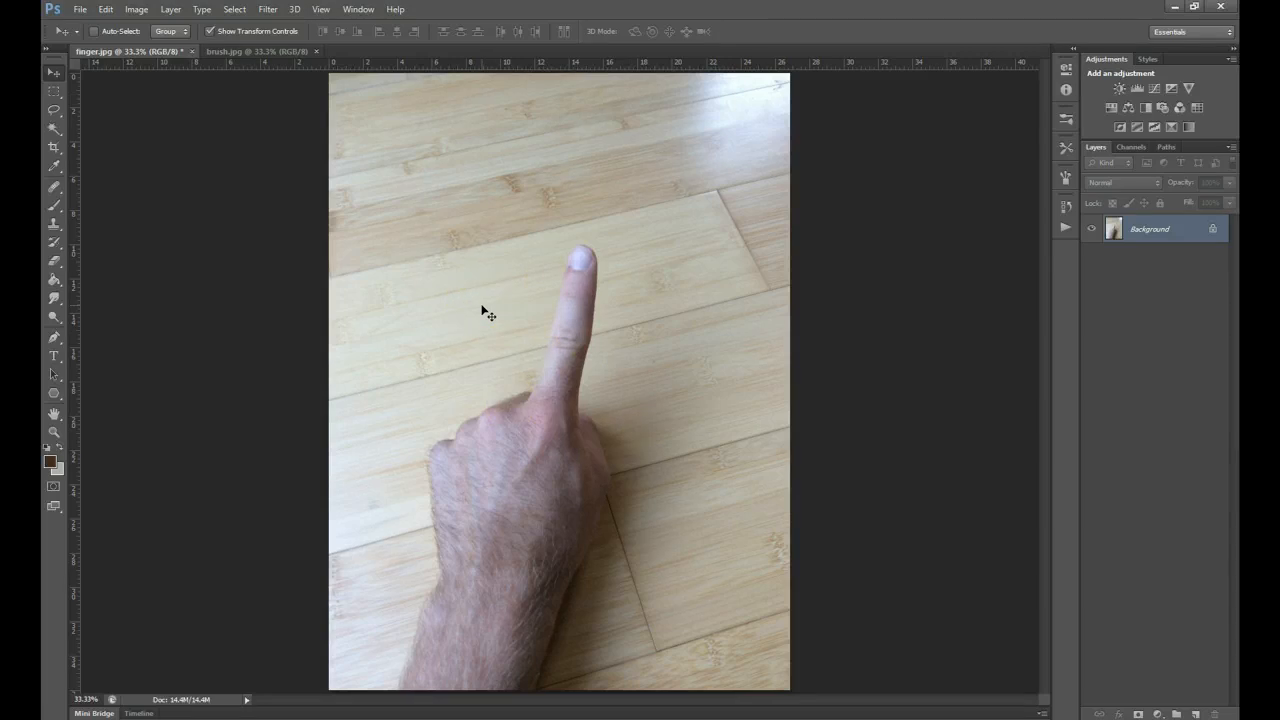
Copy the brush photo into finger.jpg as a new layer with the Move tool and position it over the hand
click(256, 52)
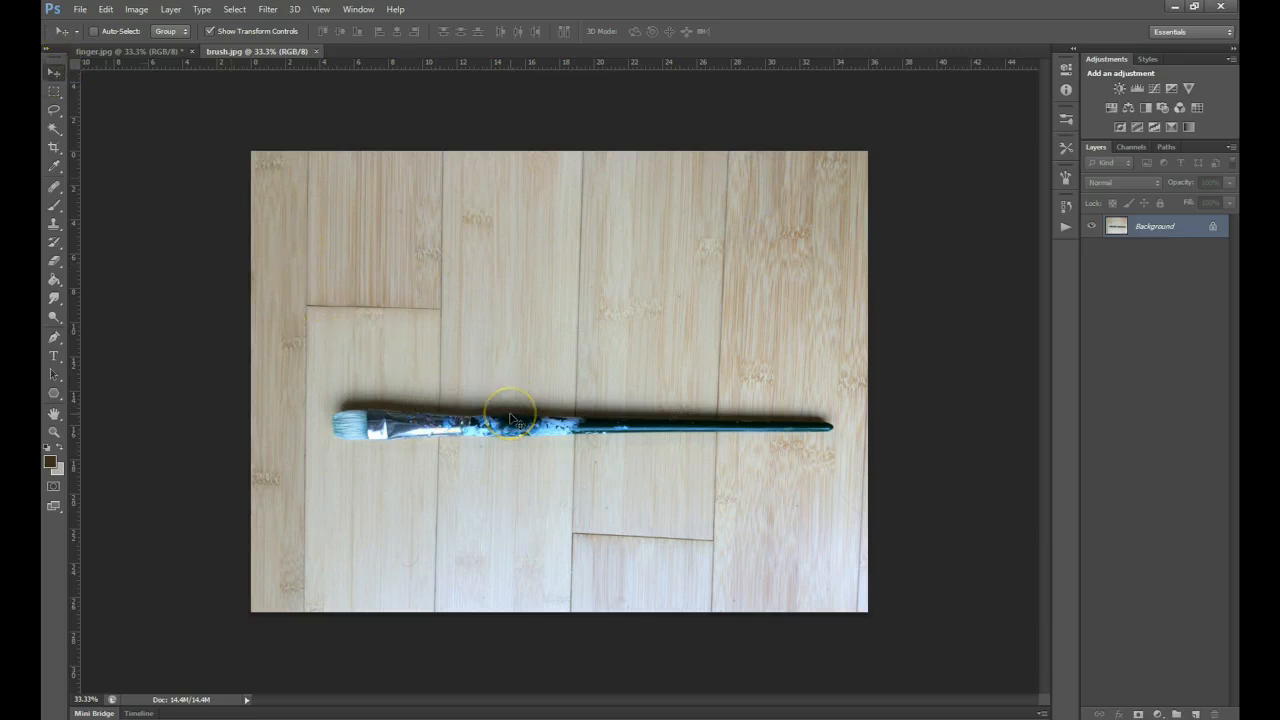
mouse_move(510, 418)
mouse_down()
mouse_move(486, 374)
mouse_move(300, 234)
mouse_move(163, 55)
mouse_move(217, 109)
mouse_move(304, 161)
mouse_move(166, 51)
mouse_move(405, 205)
mouse_up()
drag(570, 297, 571, 290)
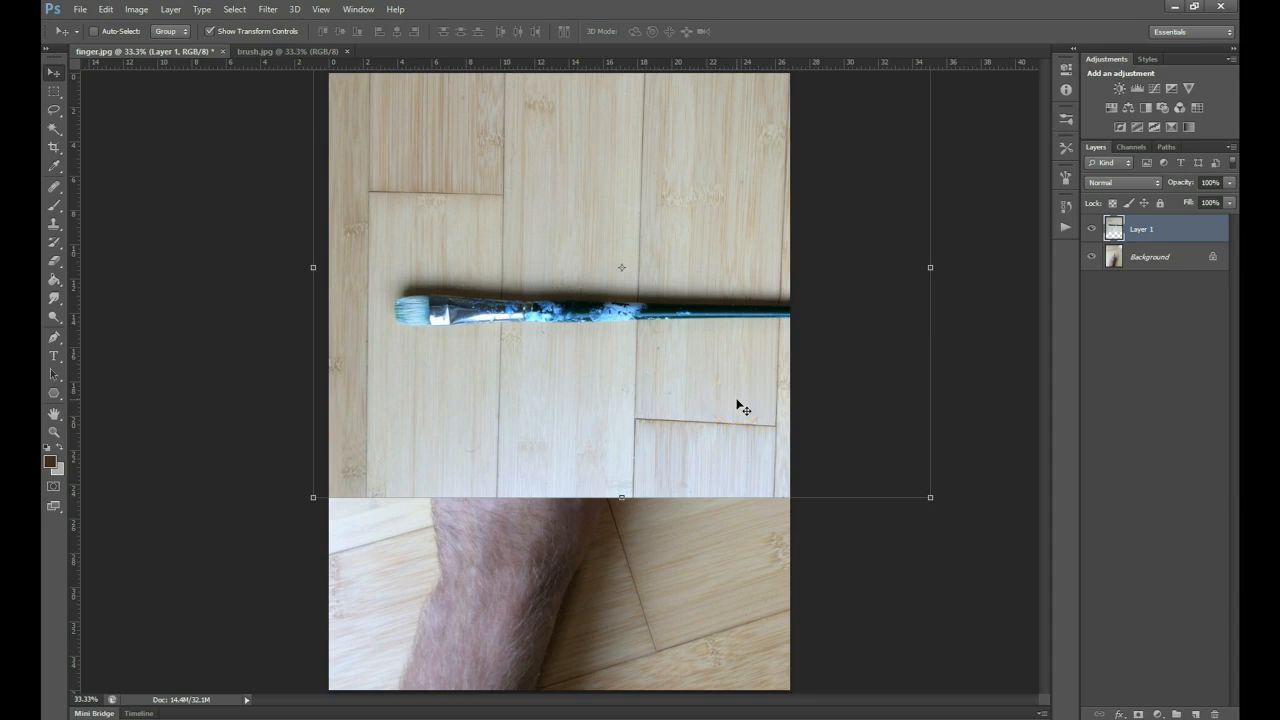
mouse_move(721, 410)
mouse_down()
mouse_move(688, 470)
mouse_move(669, 466)
mouse_move(680, 451)
mouse_move(721, 456)
mouse_up()
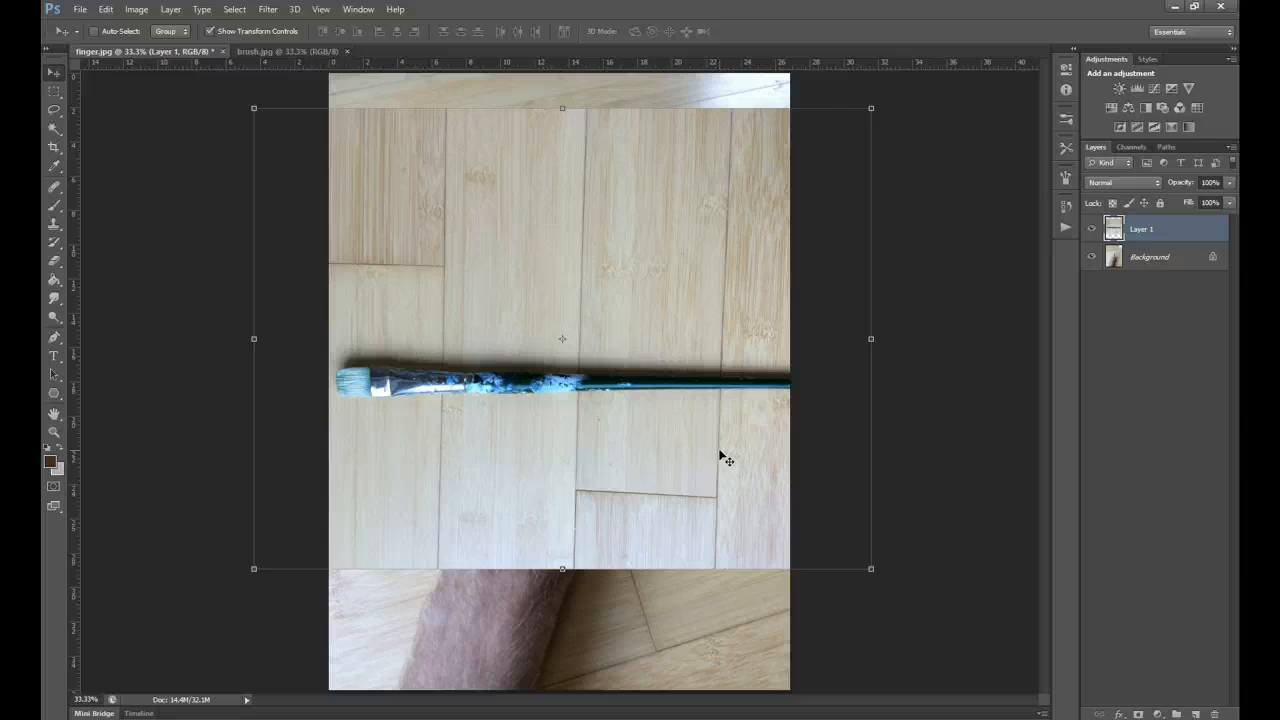
drag(686, 294, 716, 287)
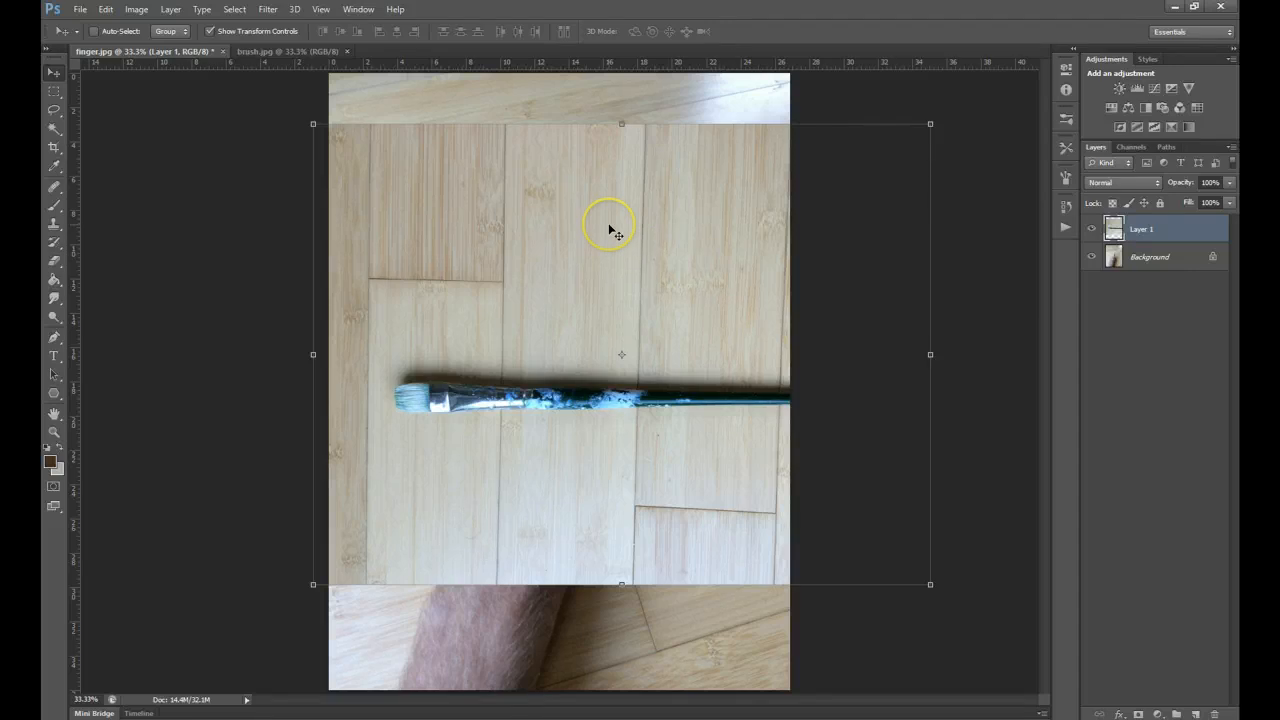
Try a Free Transform on the brush layer, rotating it about 1.19° and scaling it proportionally to about 108%
click(136, 9)
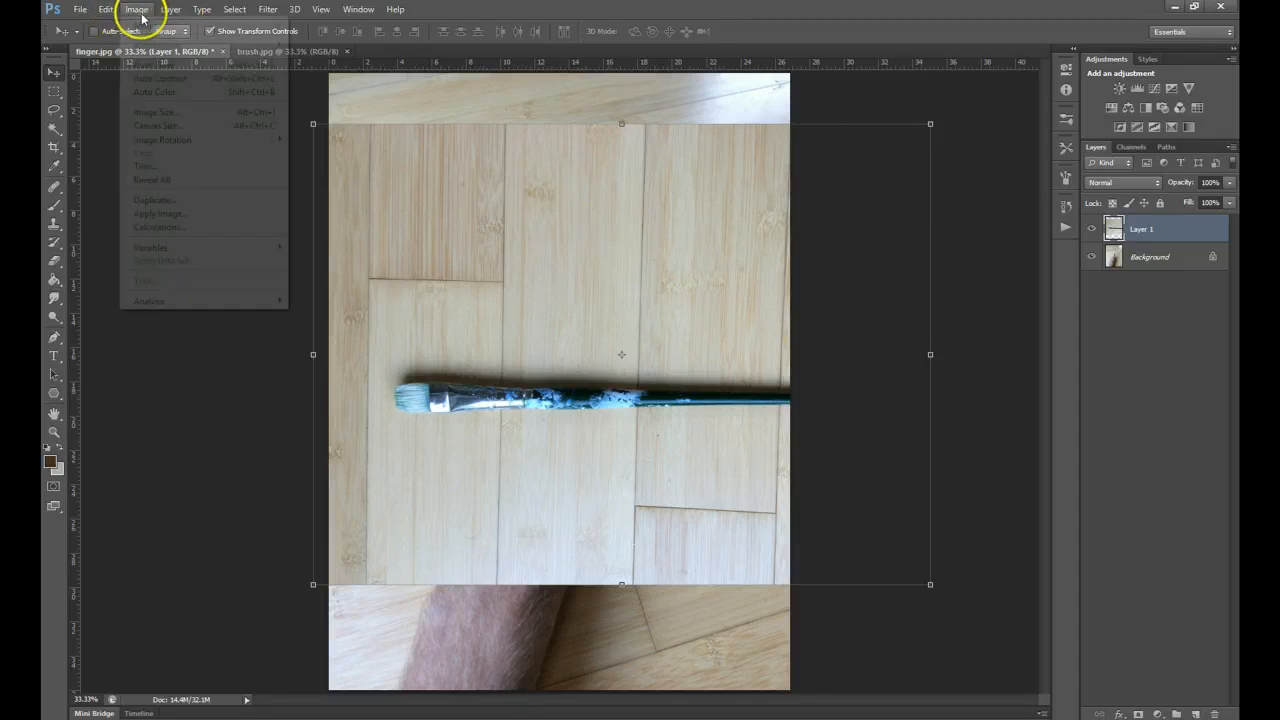
mouse_move(98, 13)
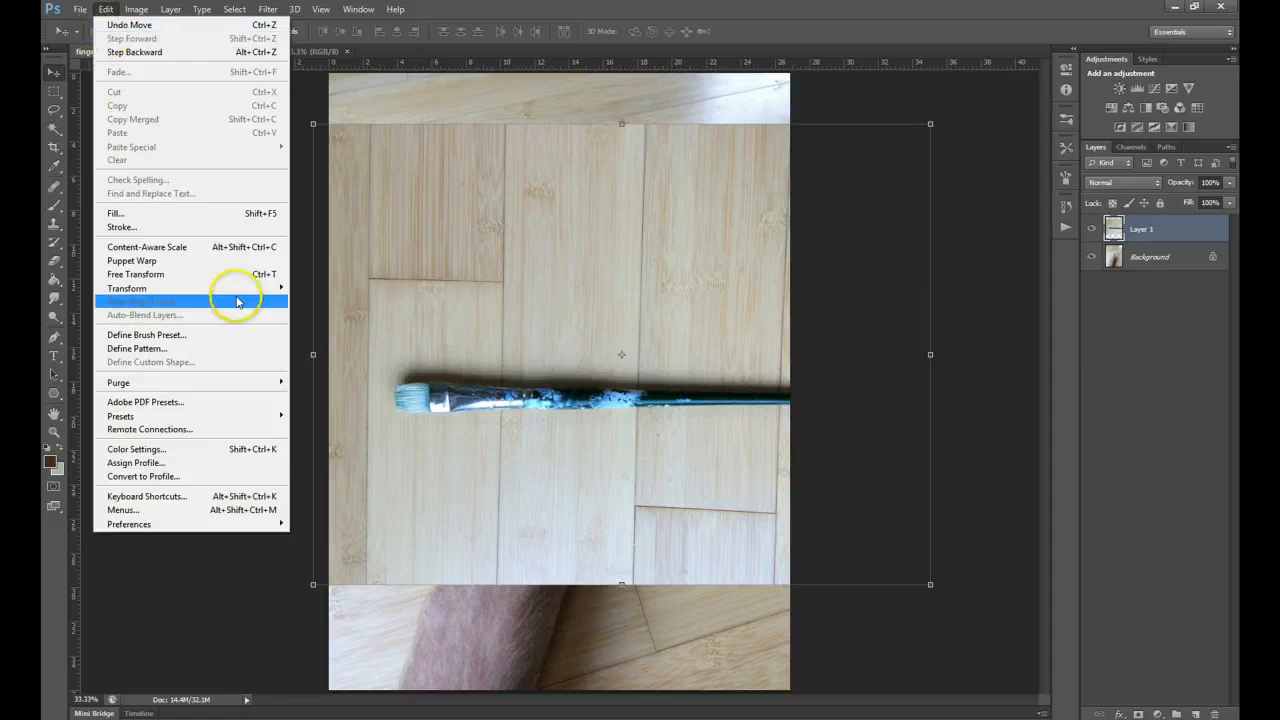
mouse_move(240, 291)
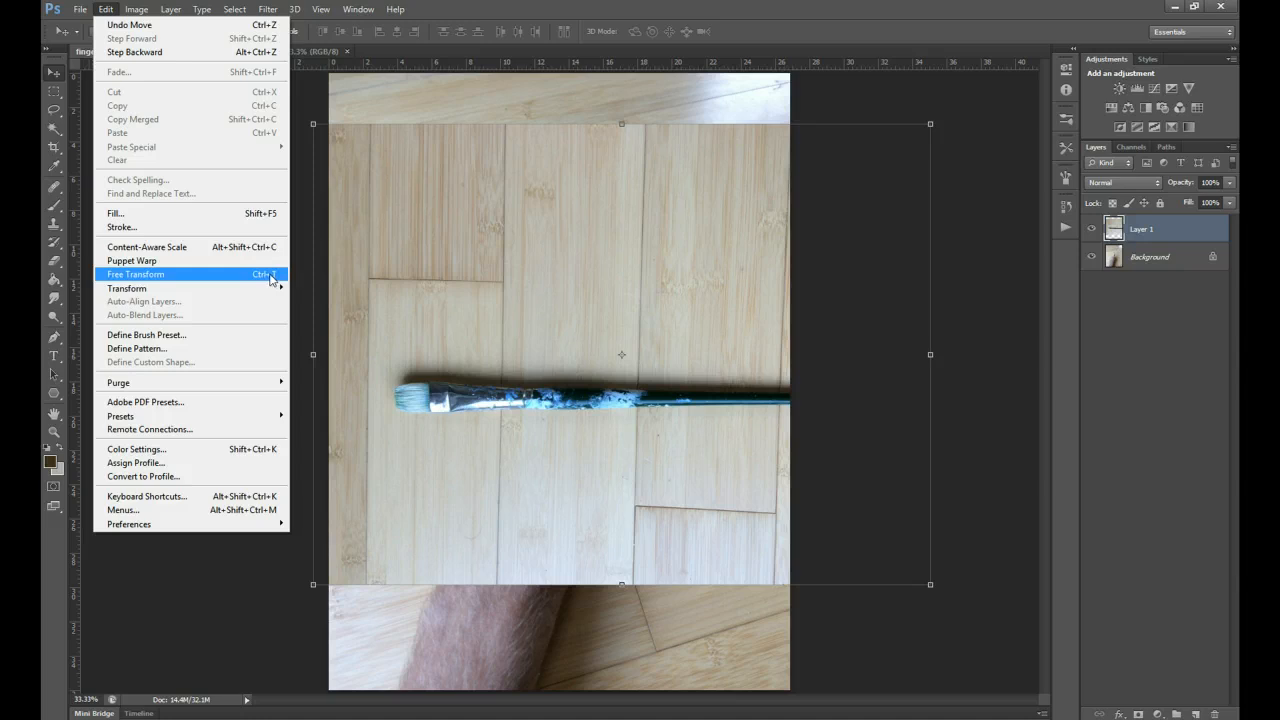
click(270, 280)
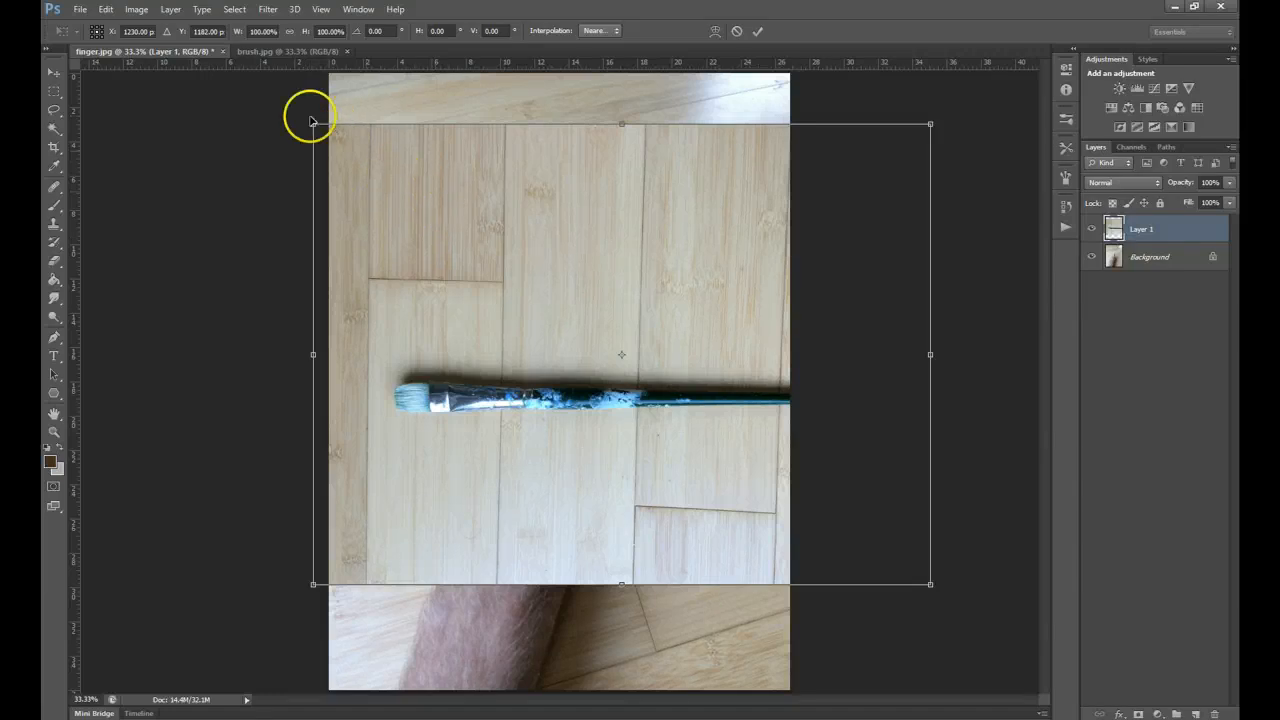
drag(291, 111, 293, 113)
drag(430, 75, 449, 217)
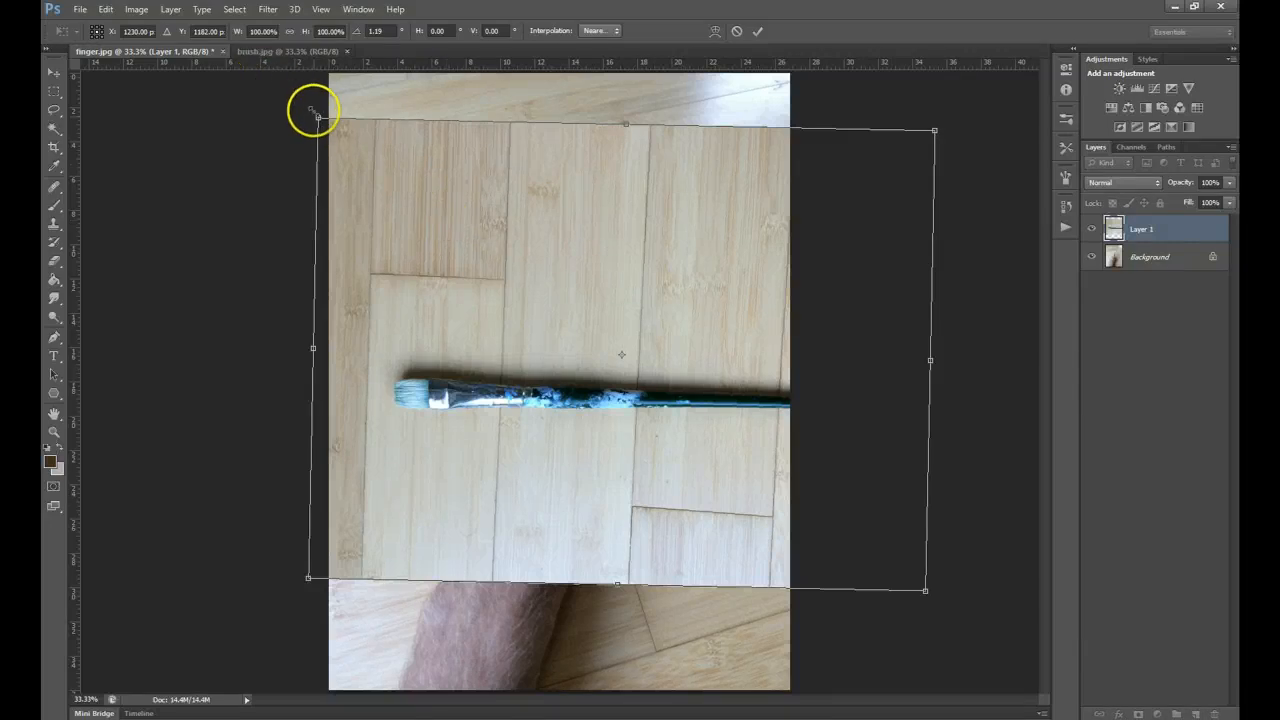
drag(316, 117, 413, 192)
mouse_move(524, 279)
mouse_down()
mouse_move(541, 298)
mouse_move(320, 109)
mouse_move(266, 80)
mouse_up()
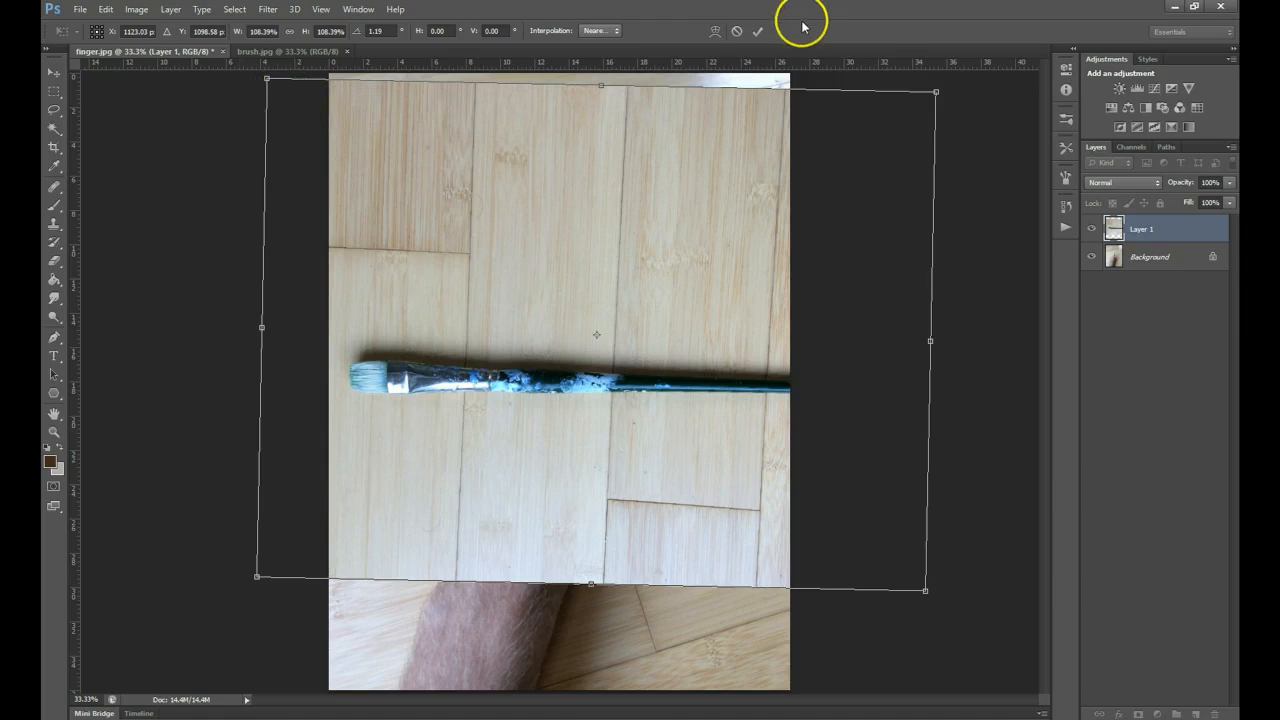
click(757, 31)
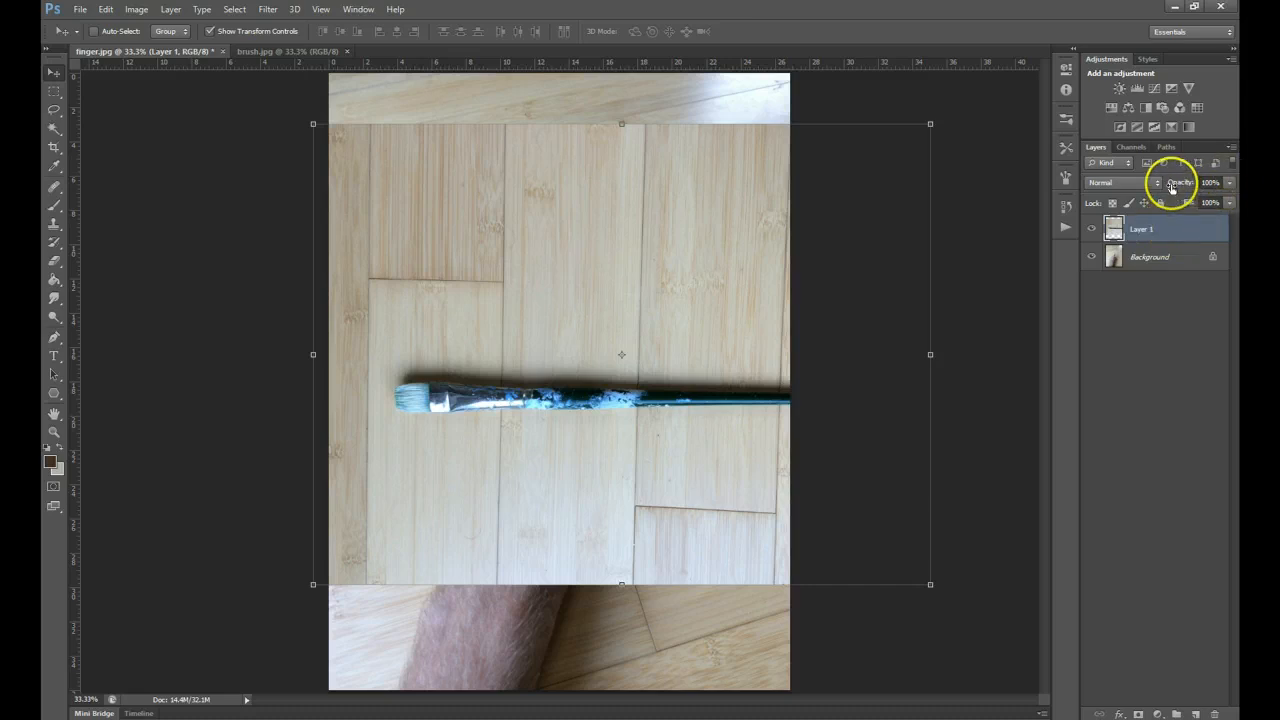
Lower the brush layer's opacity to 45%
click(1230, 187)
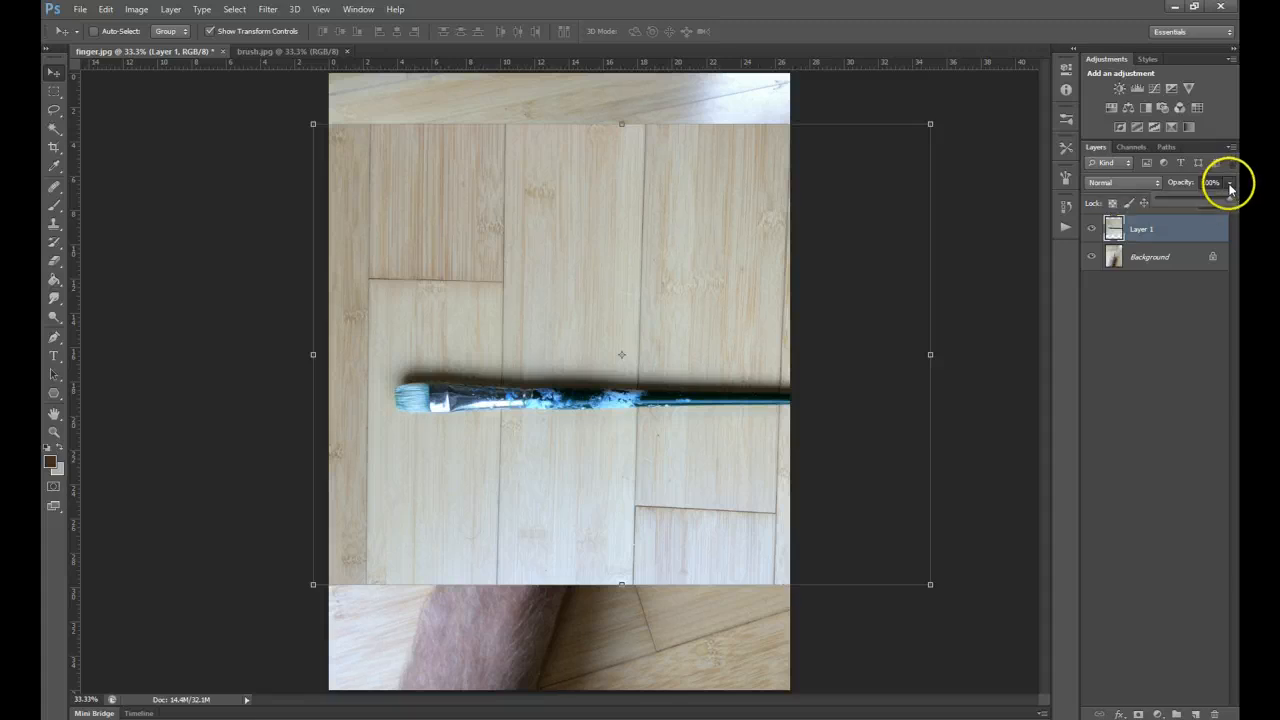
drag(1230, 202, 1190, 201)
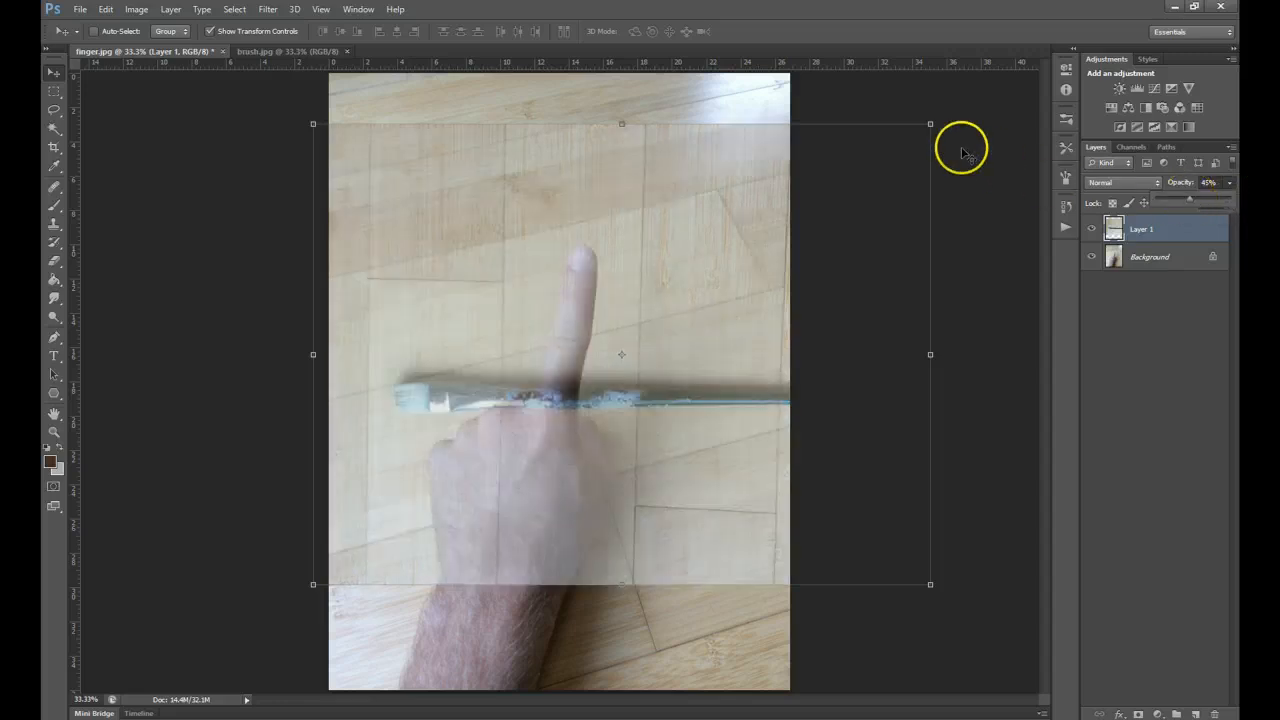
Rotate the semi-transparent brush layer to about 103.58° with Free Transform and move it so the paintbrush lies over the pointing finger
click(108, 10)
click(118, 10)
click(124, 10)
mouse_move(106, 10)
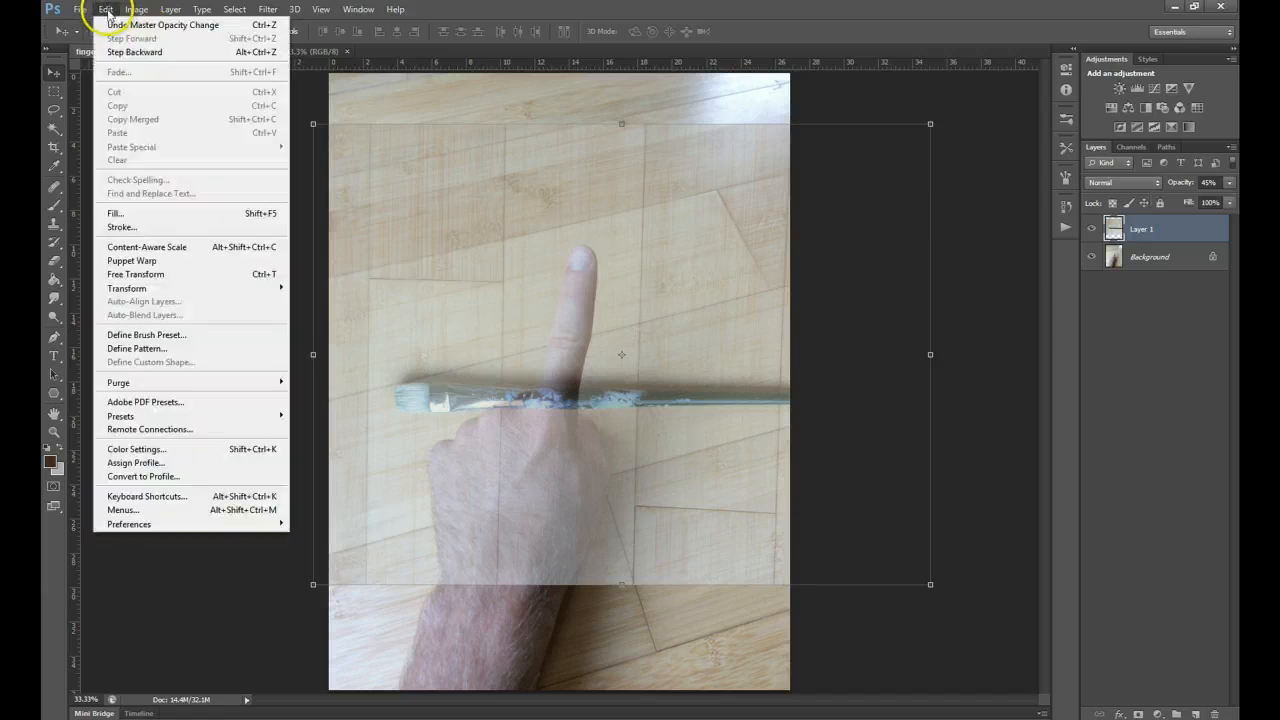
click(170, 274)
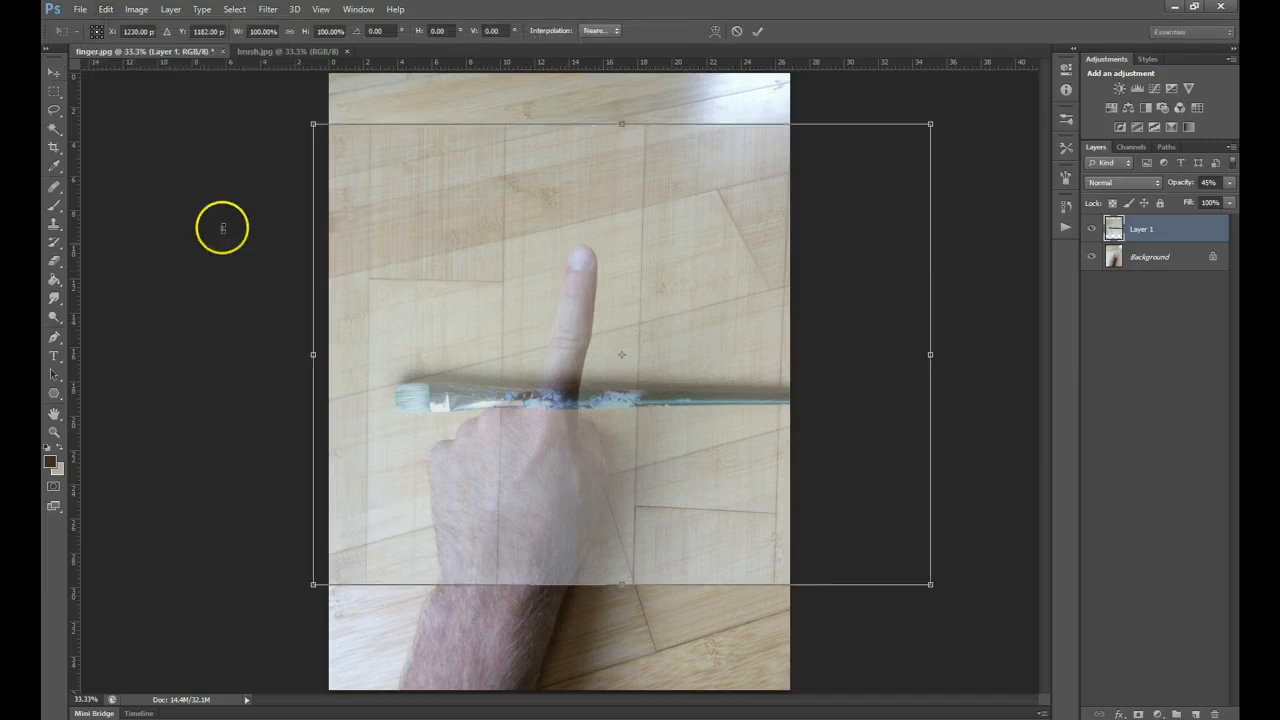
click(315, 125)
mouse_move(296, 109)
mouse_down()
mouse_move(310, 95)
mouse_move(710, 140)
mouse_move(861, 204)
mouse_move(838, 200)
mouse_up()
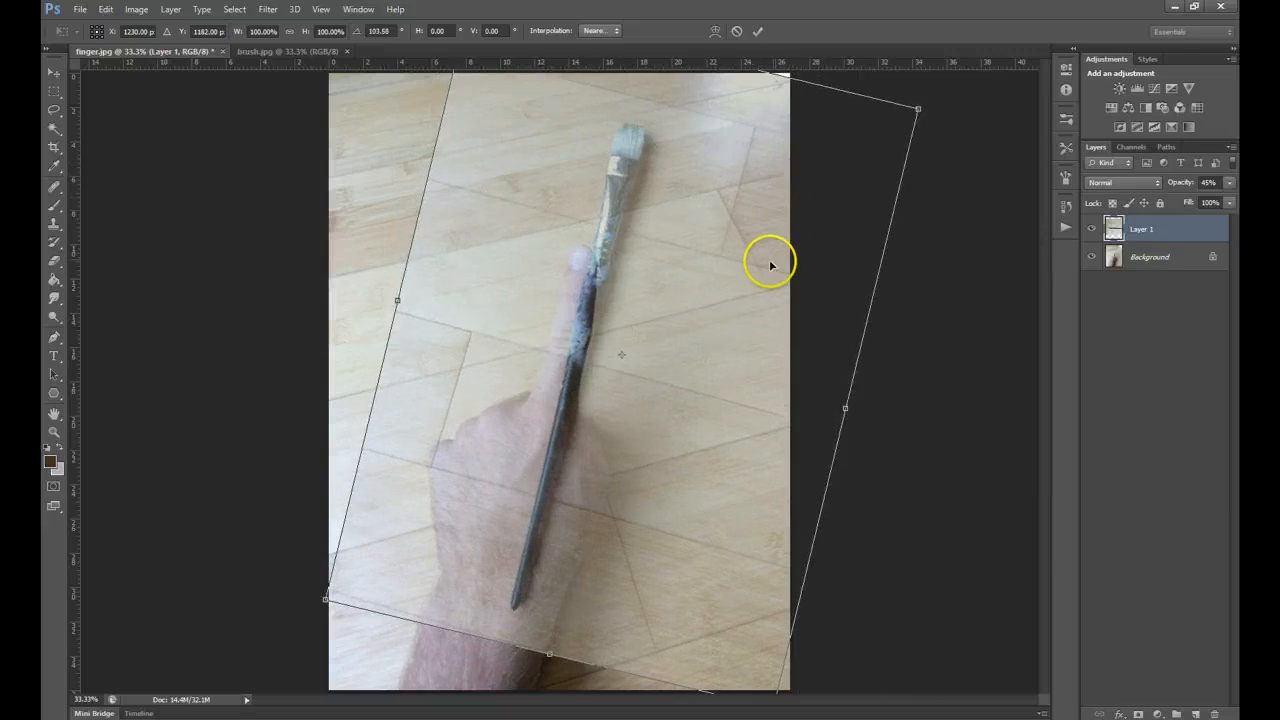
drag(752, 277, 721, 349)
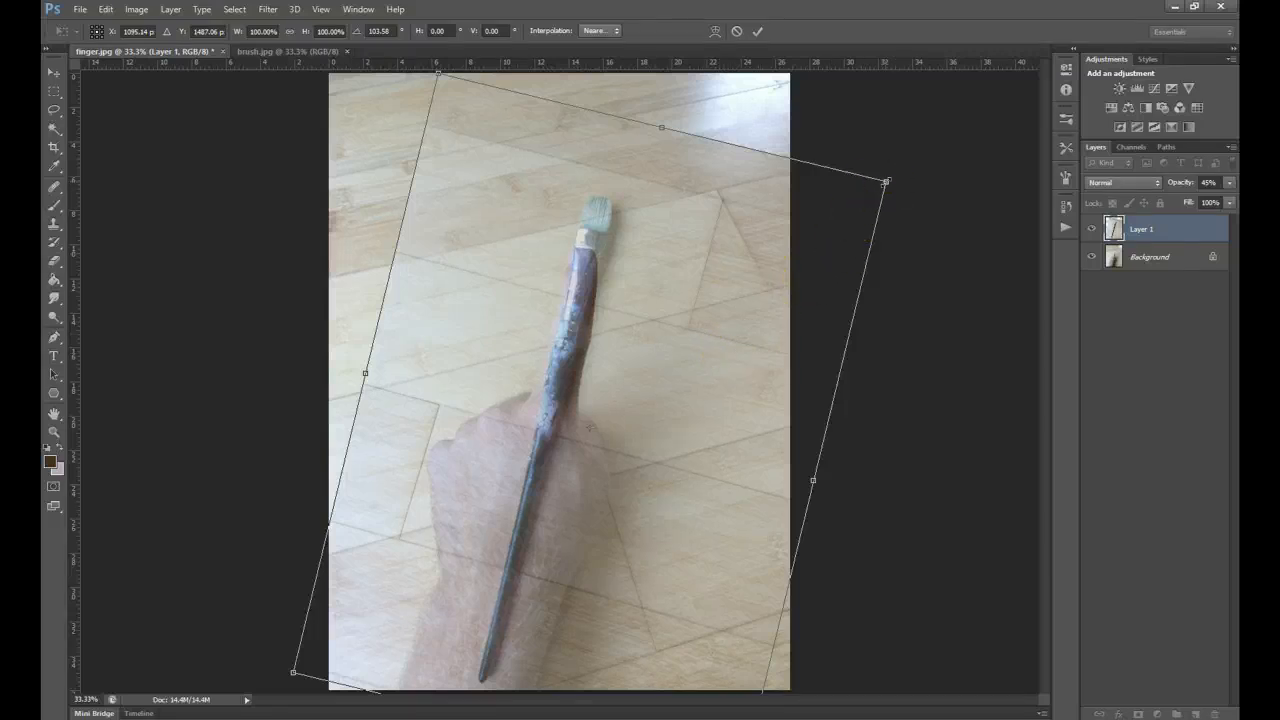
Scale the brush layer proportionally to about 145.7% and reposition it over the finger to compare their widths
drag(885, 181, 960, 116)
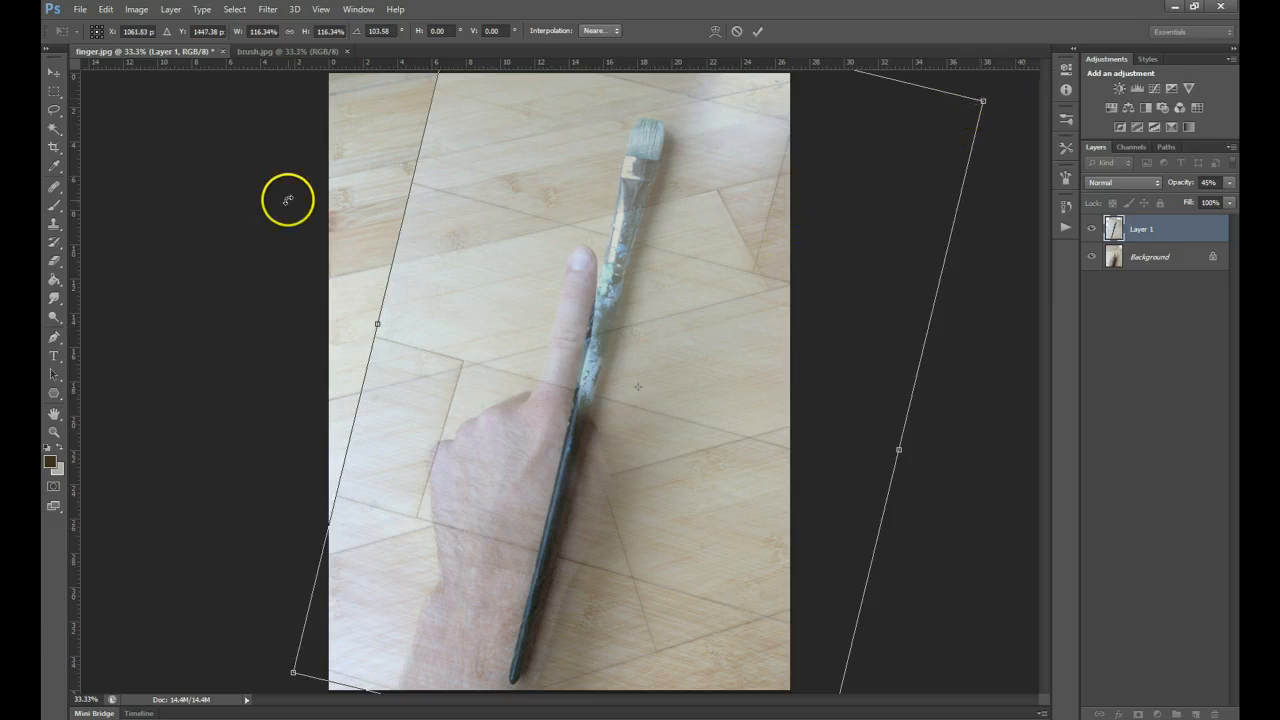
drag(646, 223, 696, 257)
drag(938, 172, 989, 137)
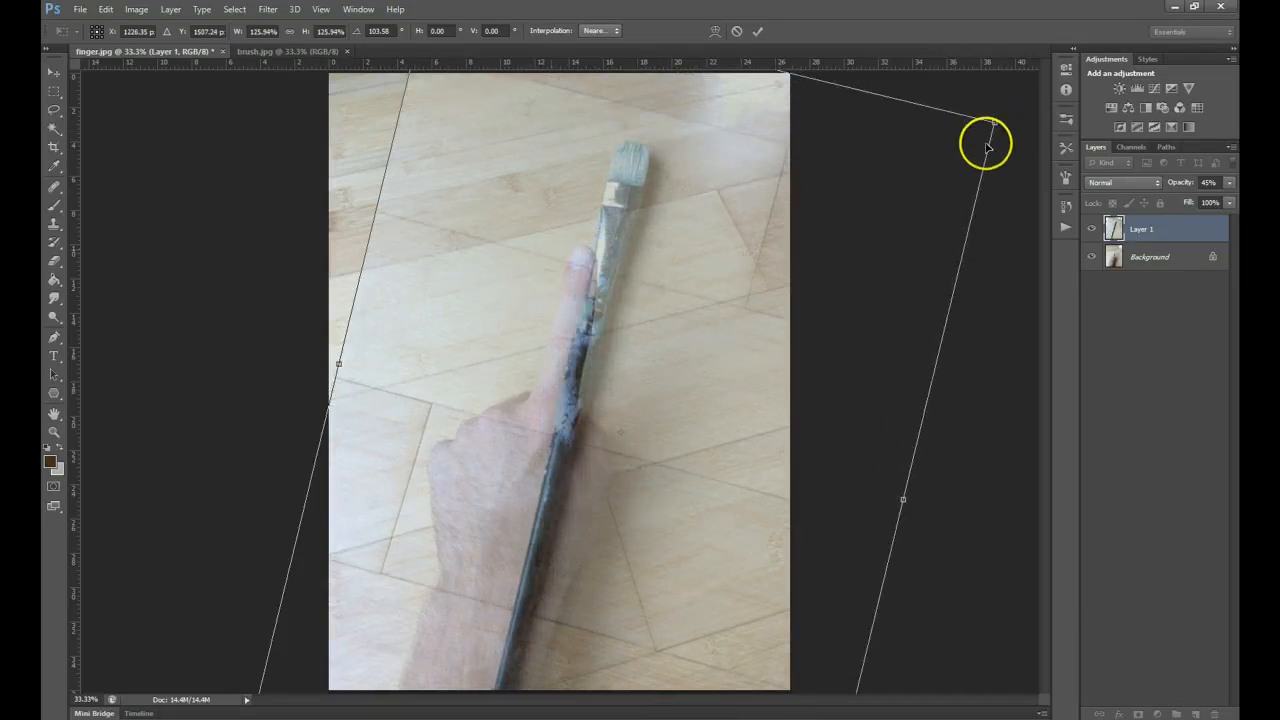
drag(627, 178, 550, 283)
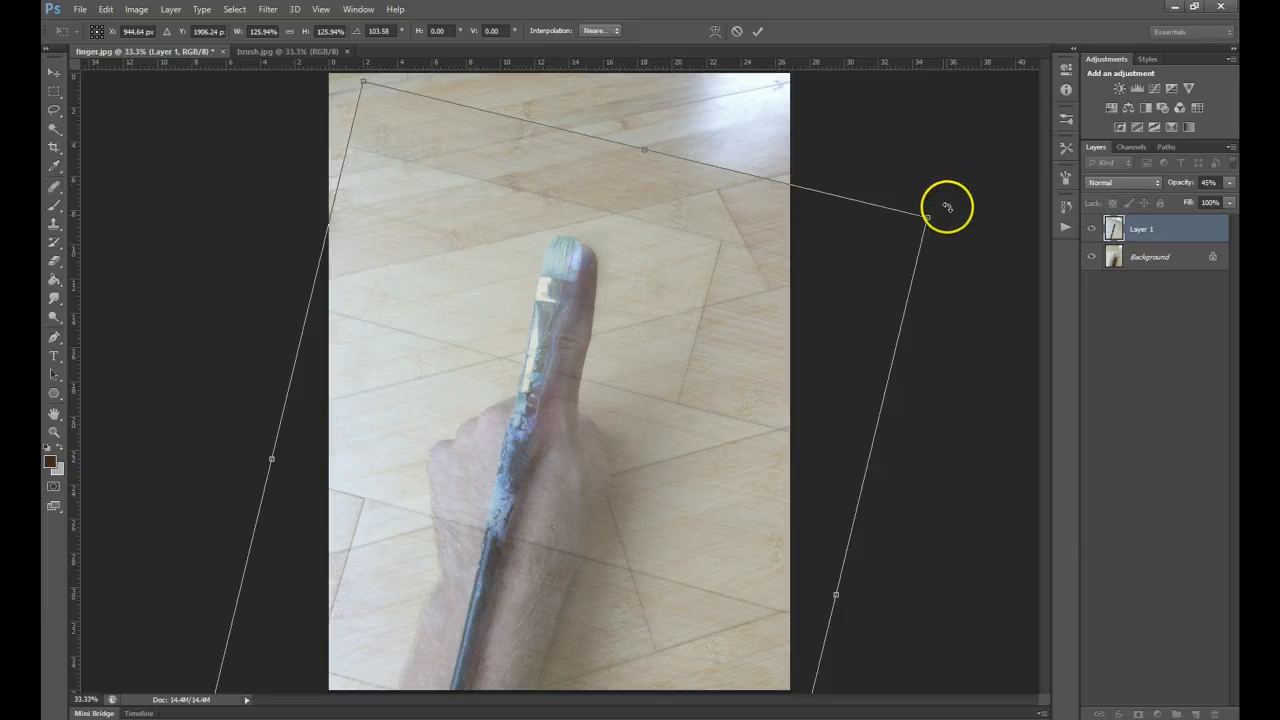
drag(928, 213, 935, 210)
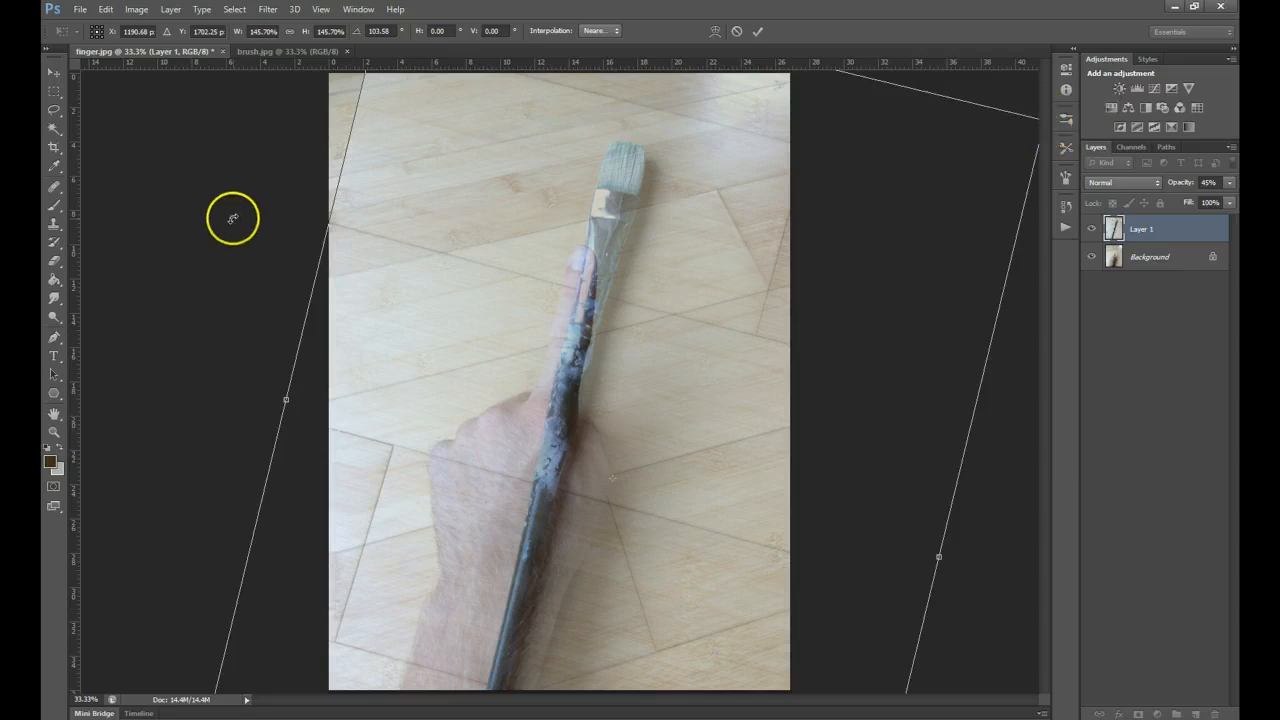
drag(654, 249, 590, 364)
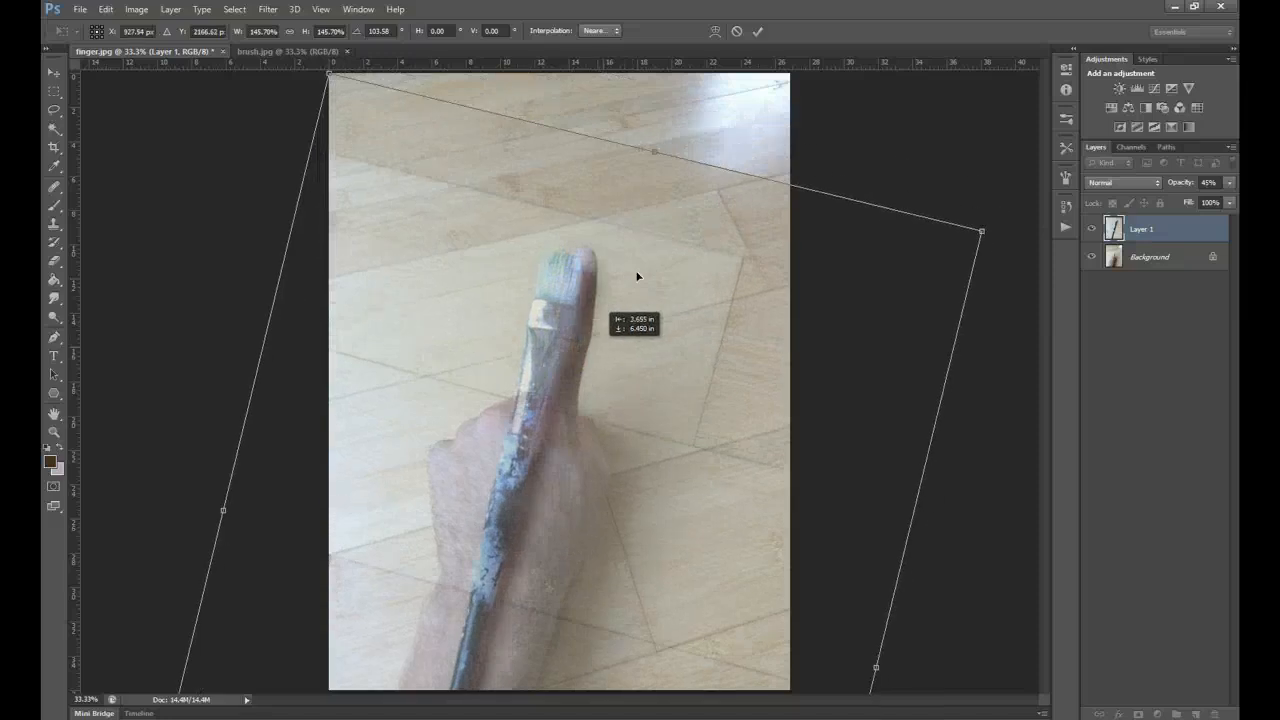
Enlarge the brush layer proportionally to about 176.76%, align the paint-covered handle with the finger, and apply the transform
drag(987, 231, 1102, 150)
drag(569, 272, 566, 344)
drag(869, 229, 797, 291)
drag(970, 252, 1033, 192)
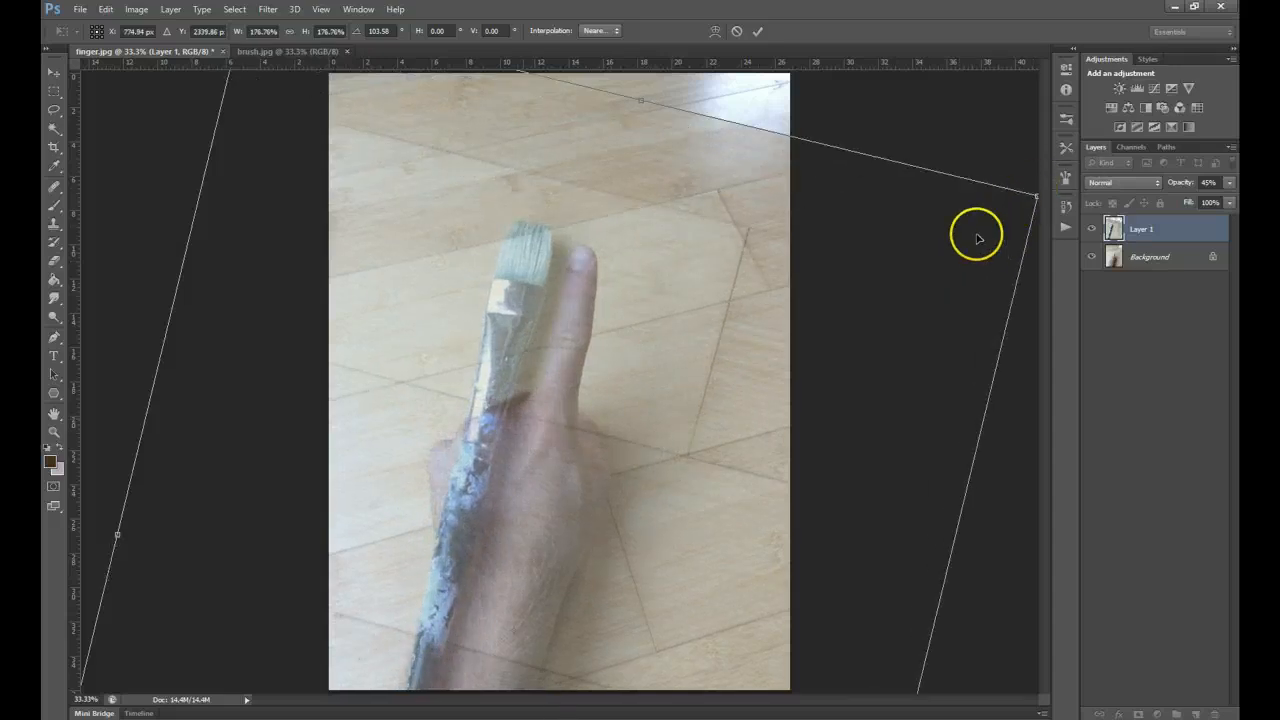
mouse_move(578, 373)
mouse_down()
mouse_move(674, 328)
mouse_move(594, 356)
mouse_move(580, 379)
mouse_move(575, 360)
mouse_move(557, 357)
mouse_move(574, 298)
mouse_move(557, 352)
mouse_move(569, 309)
mouse_up()
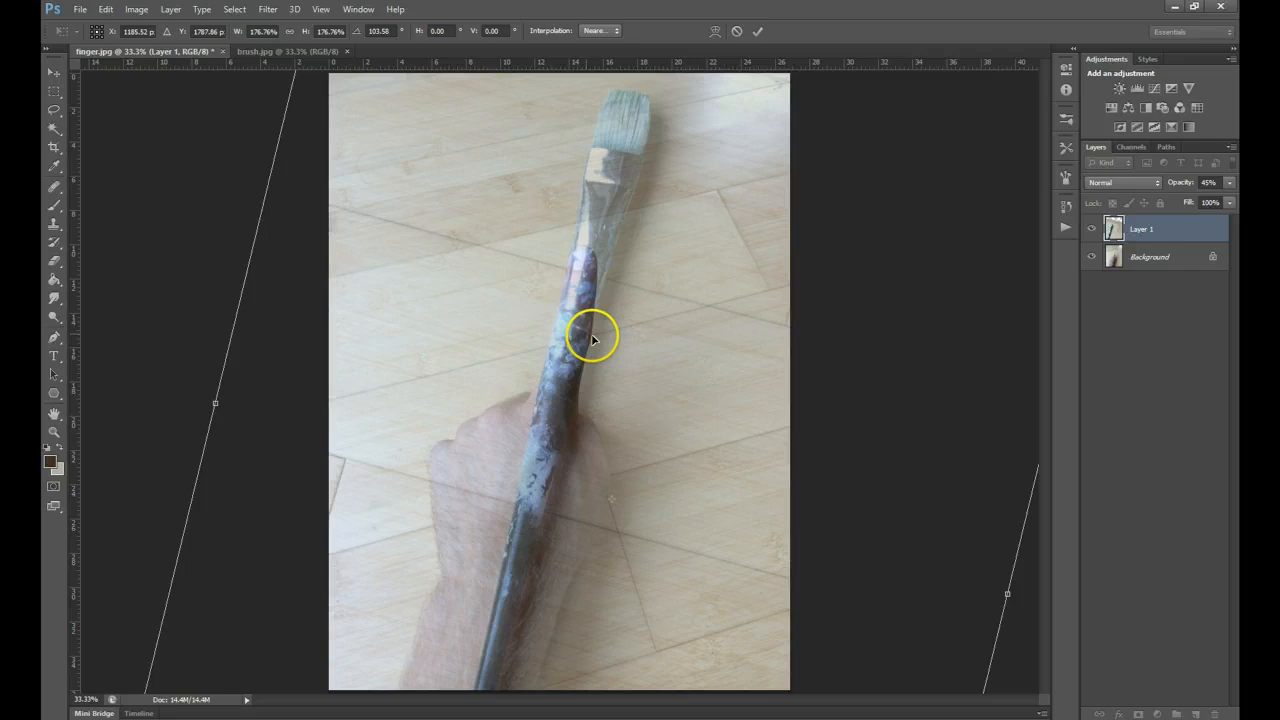
click(758, 31)
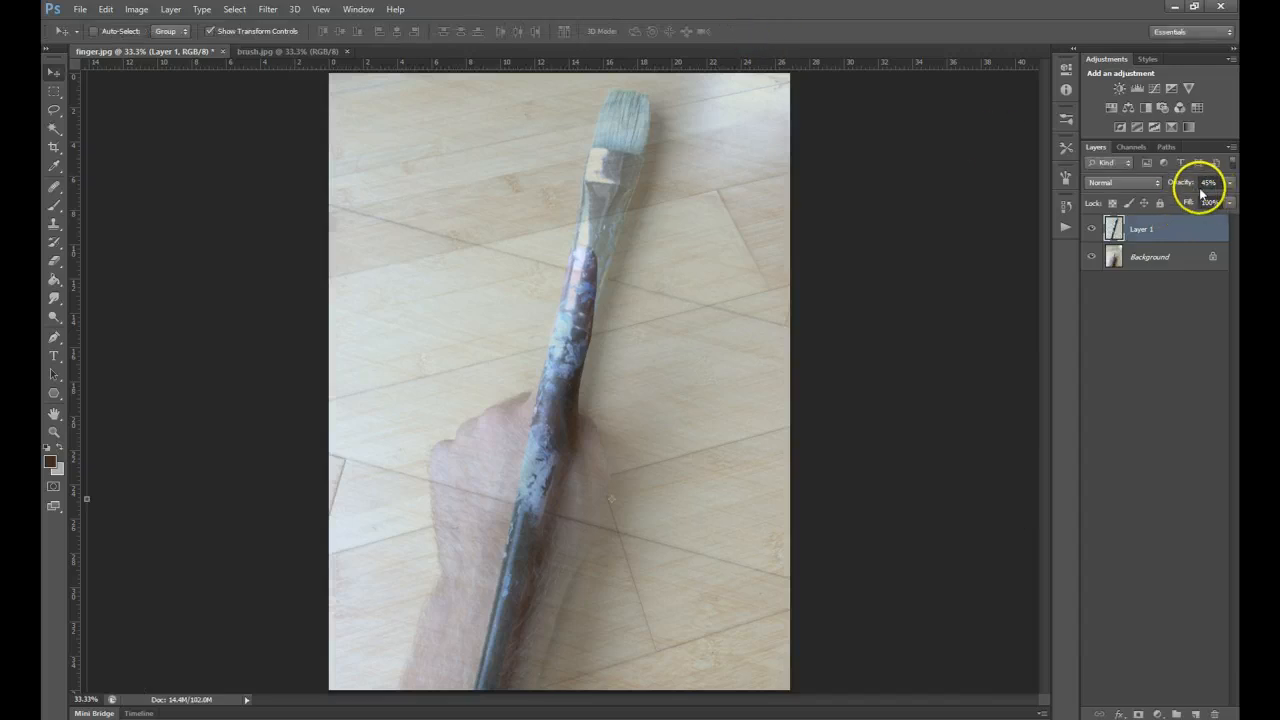
Set Layer 1's opacity back to 100% and keep that layer selected
click(1230, 185)
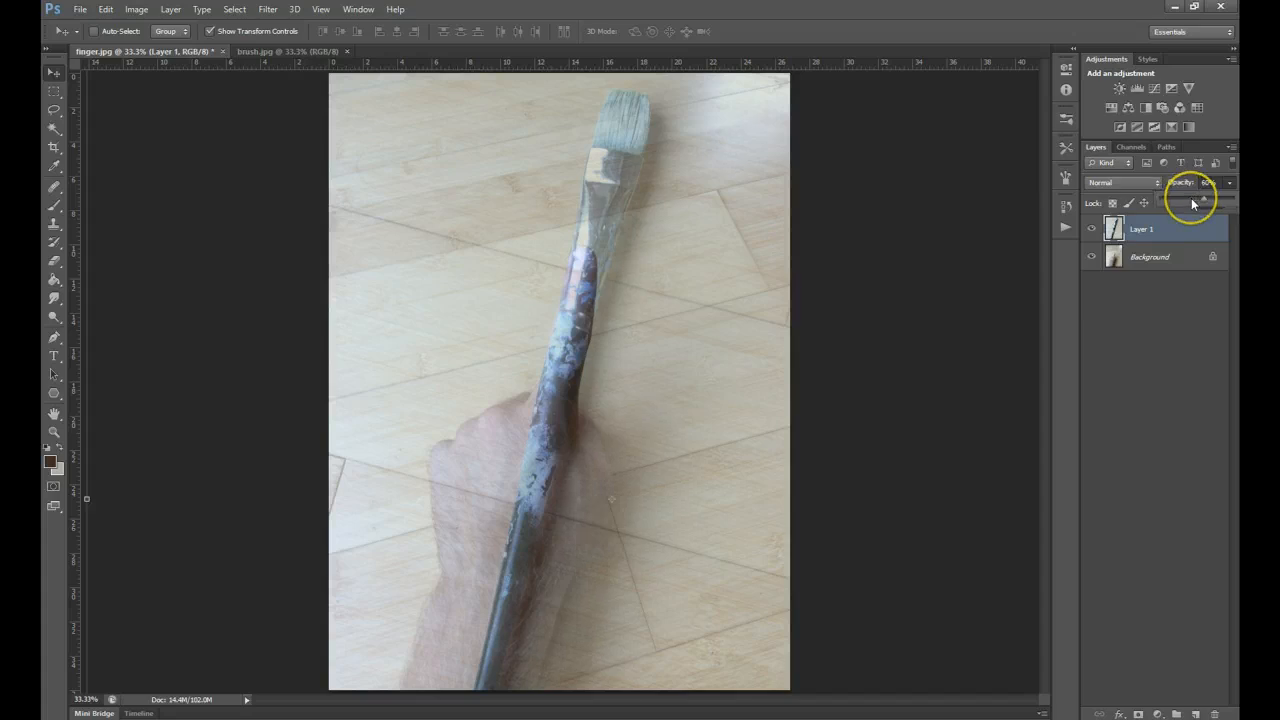
drag(1191, 198, 1191, 198)
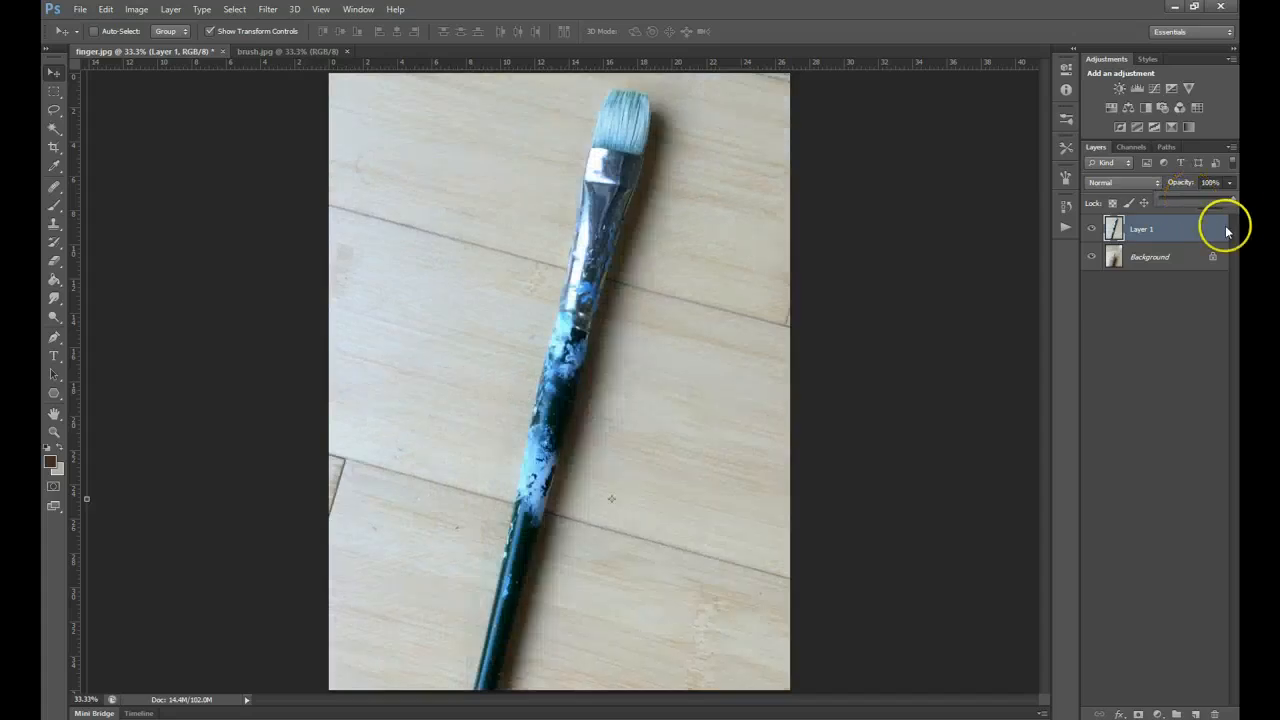
click(1143, 300)
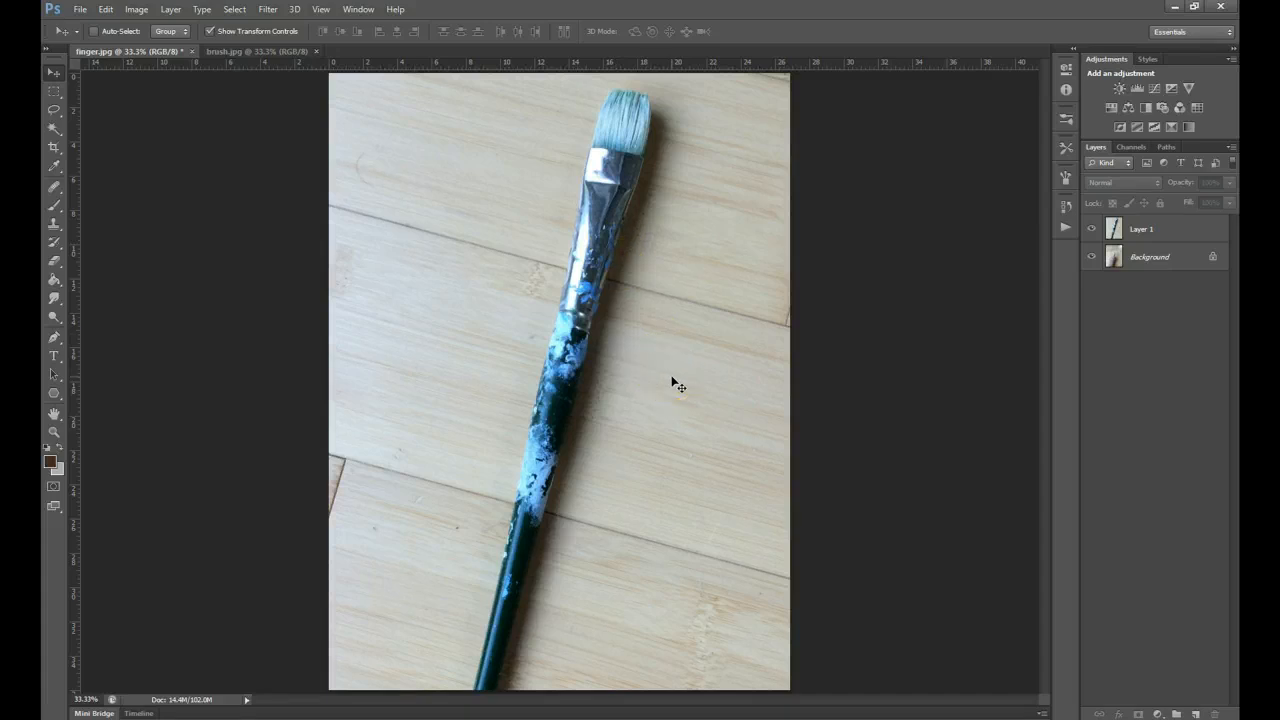
click(1166, 230)
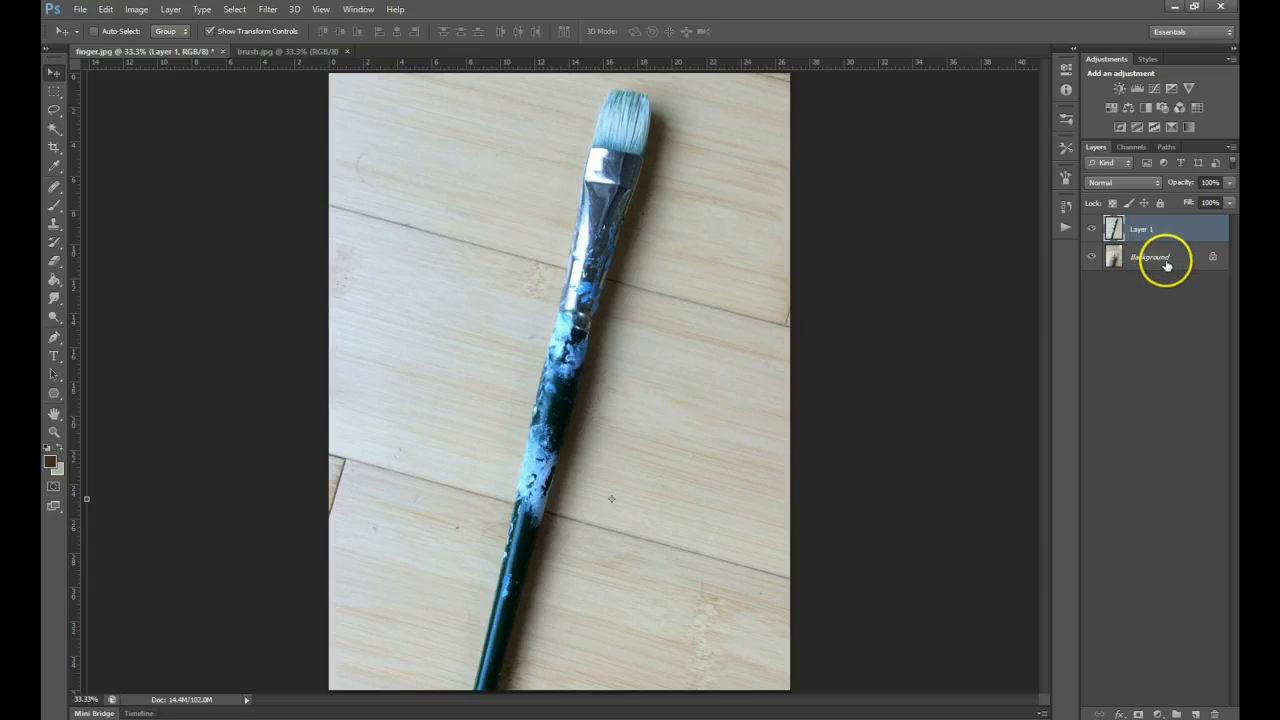
Toggle Layer 1's visibility off and on to compare the paintbrush with the hand photo beneath
click(1092, 231)
click(1092, 231)
click(1092, 231)
click(1092, 231)
Rename Layer 1 as Finger and convert the Background into a normal layer named Brush
click(1146, 232)
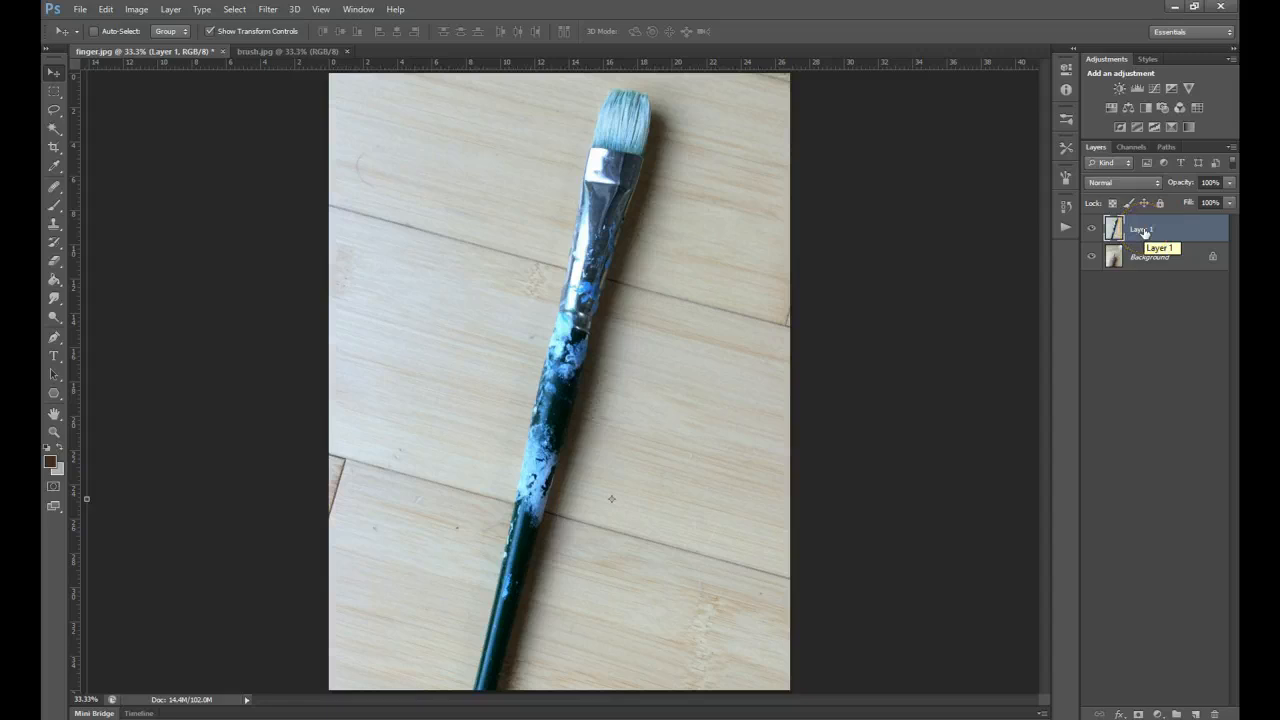
click(1145, 232)
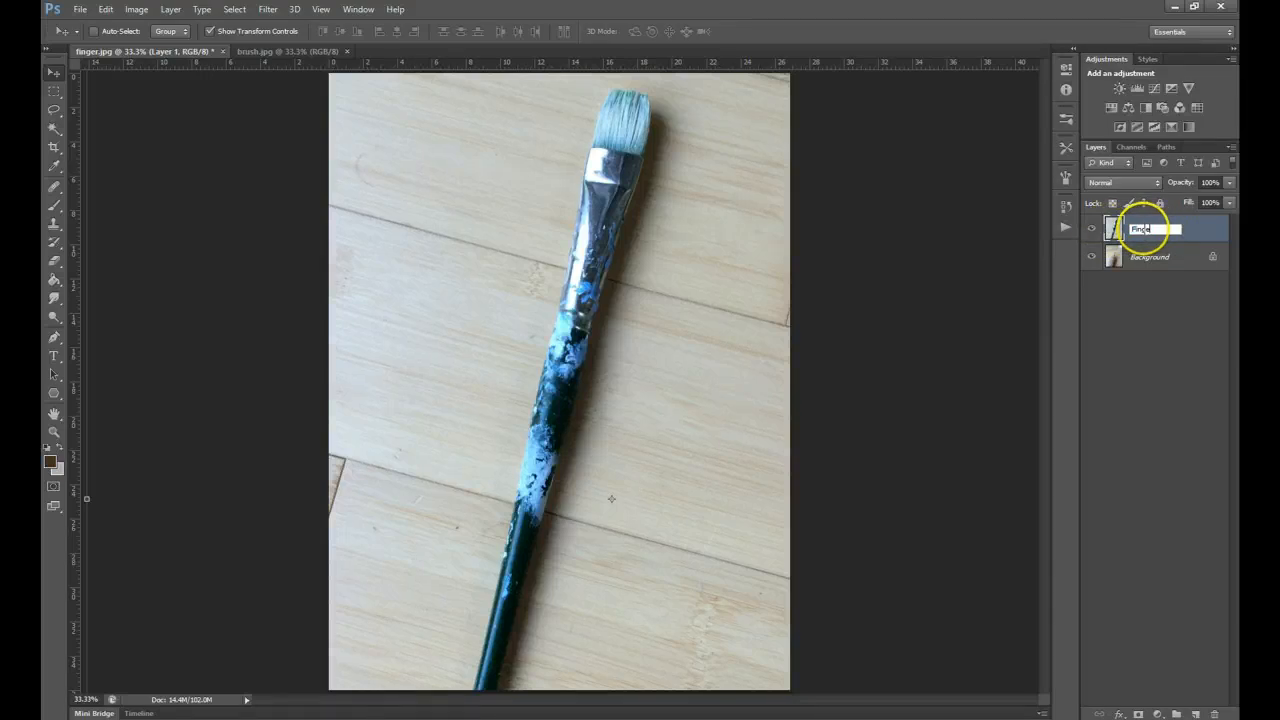
key(Return)
double_click(1155, 259)
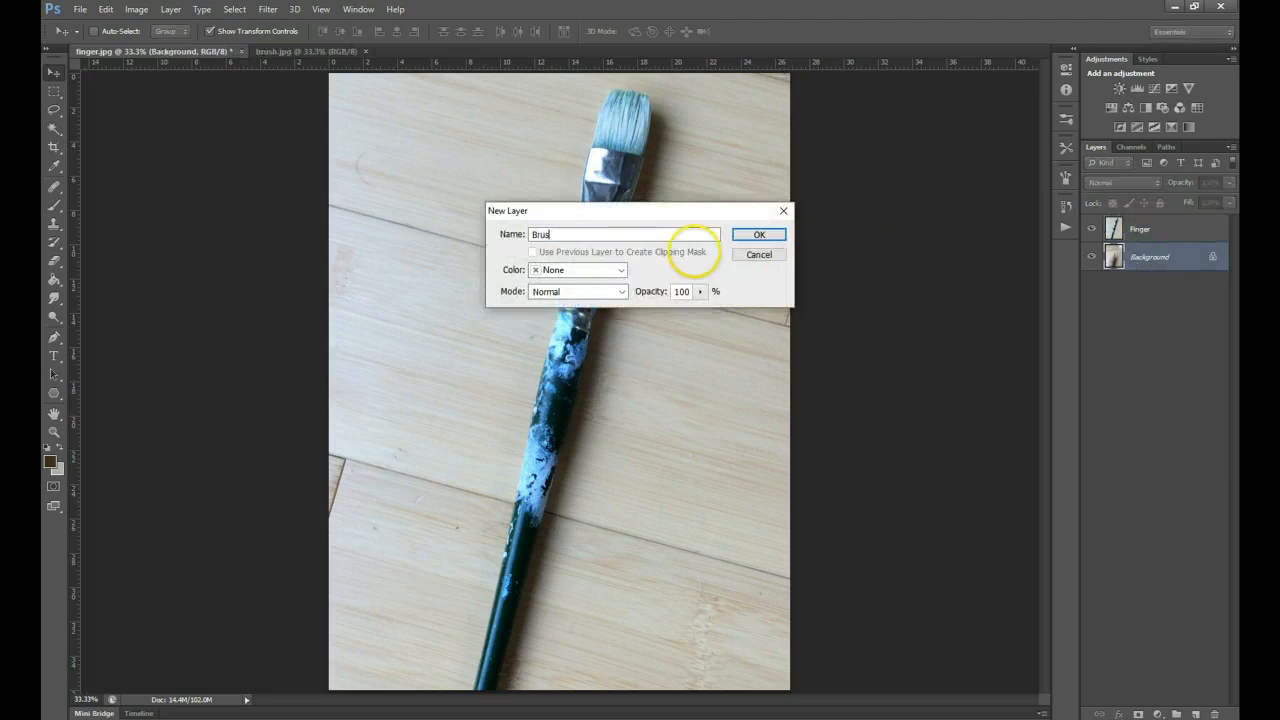
click(760, 234)
Add a layer mask to the upper layer, Finger, and select that layer's image thumbnail
click(1177, 232)
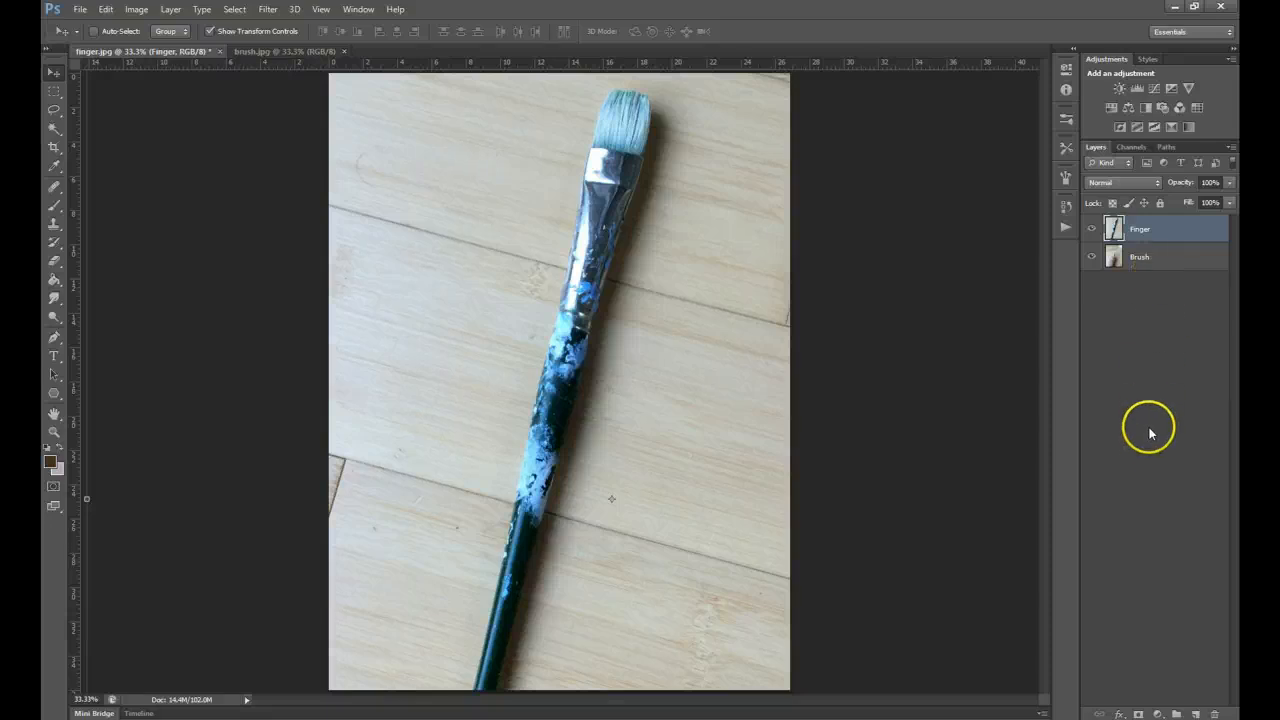
click(1138, 713)
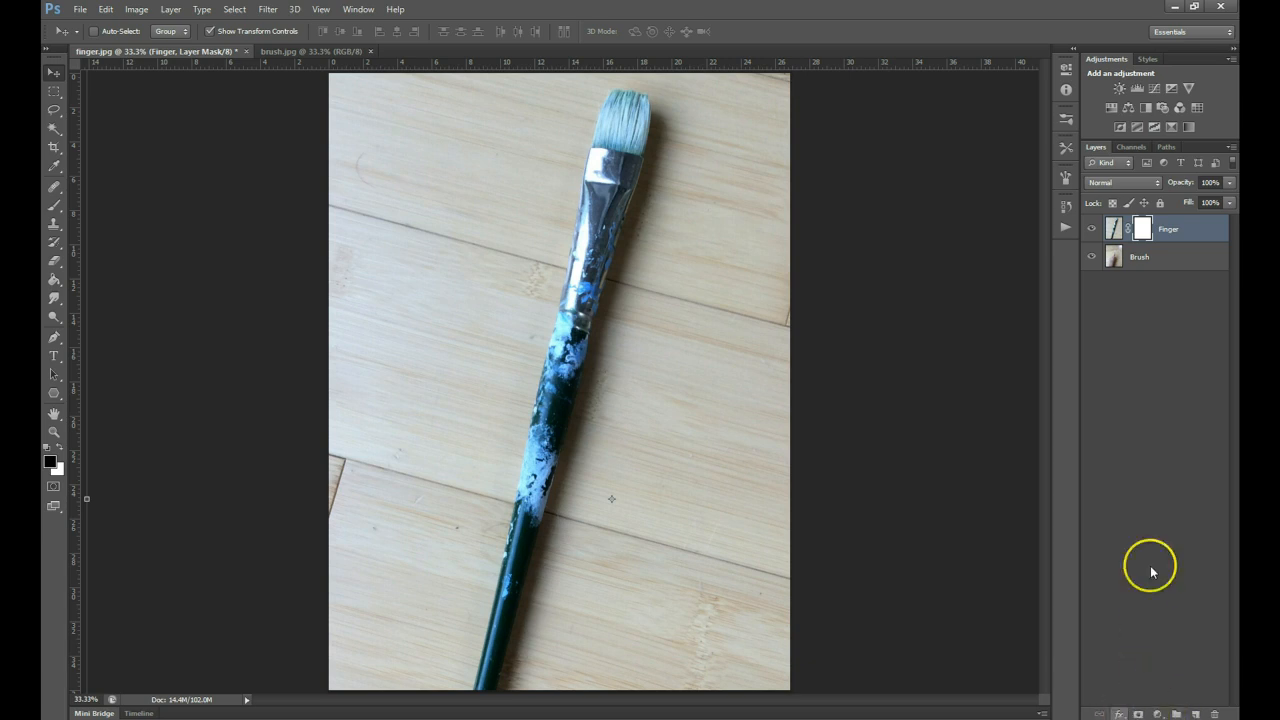
click(1115, 230)
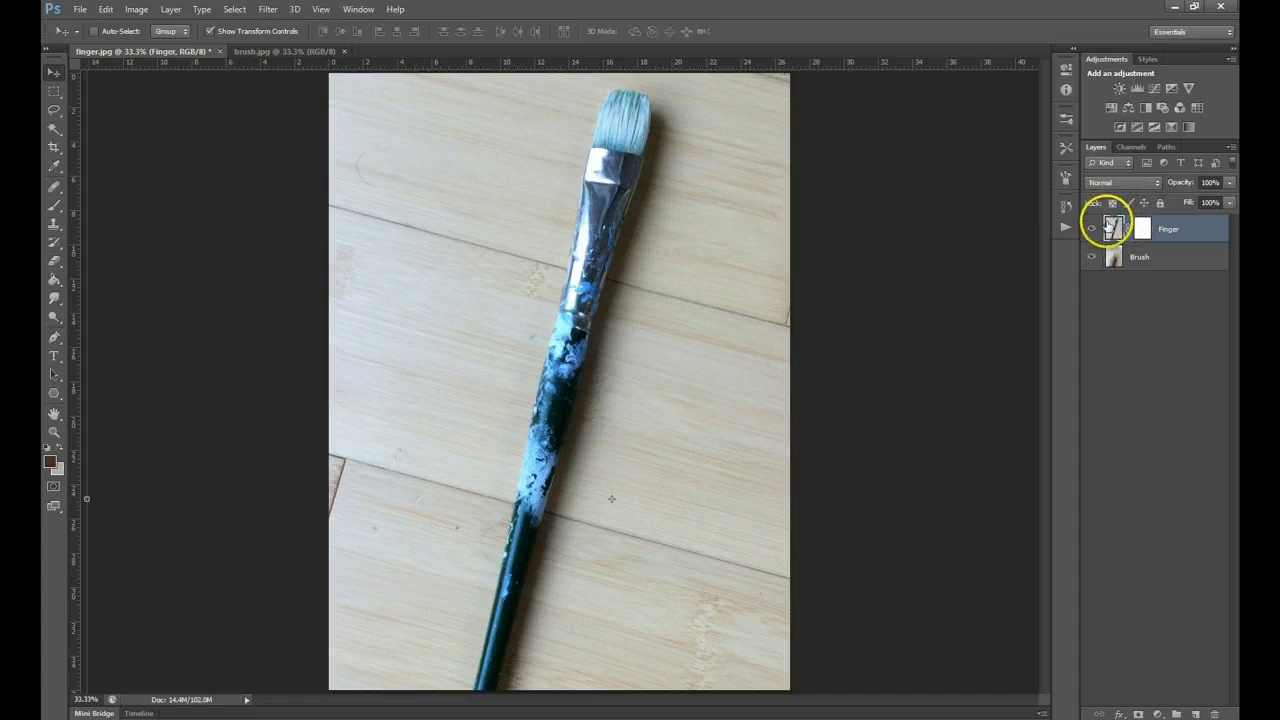
Make the Finger layer's mask active for painting and set the Brush tool's flow to 100%
click(1144, 229)
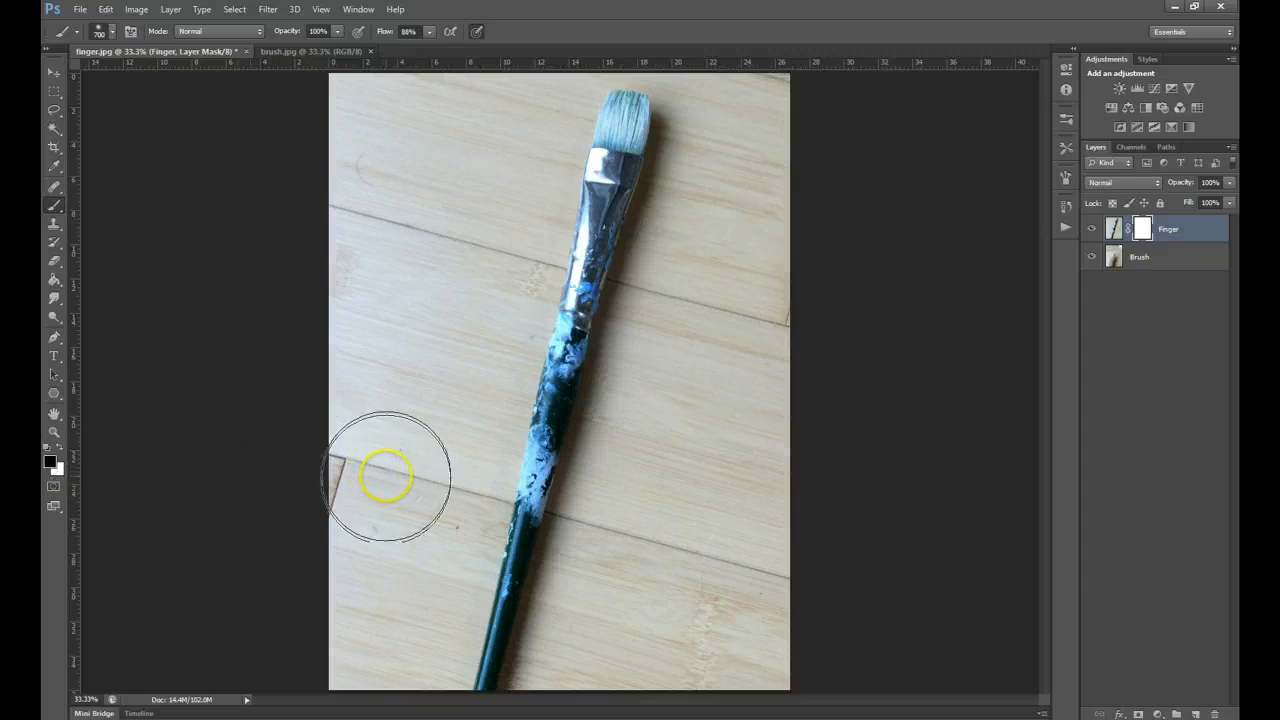
click(430, 33)
drag(432, 52, 503, 17)
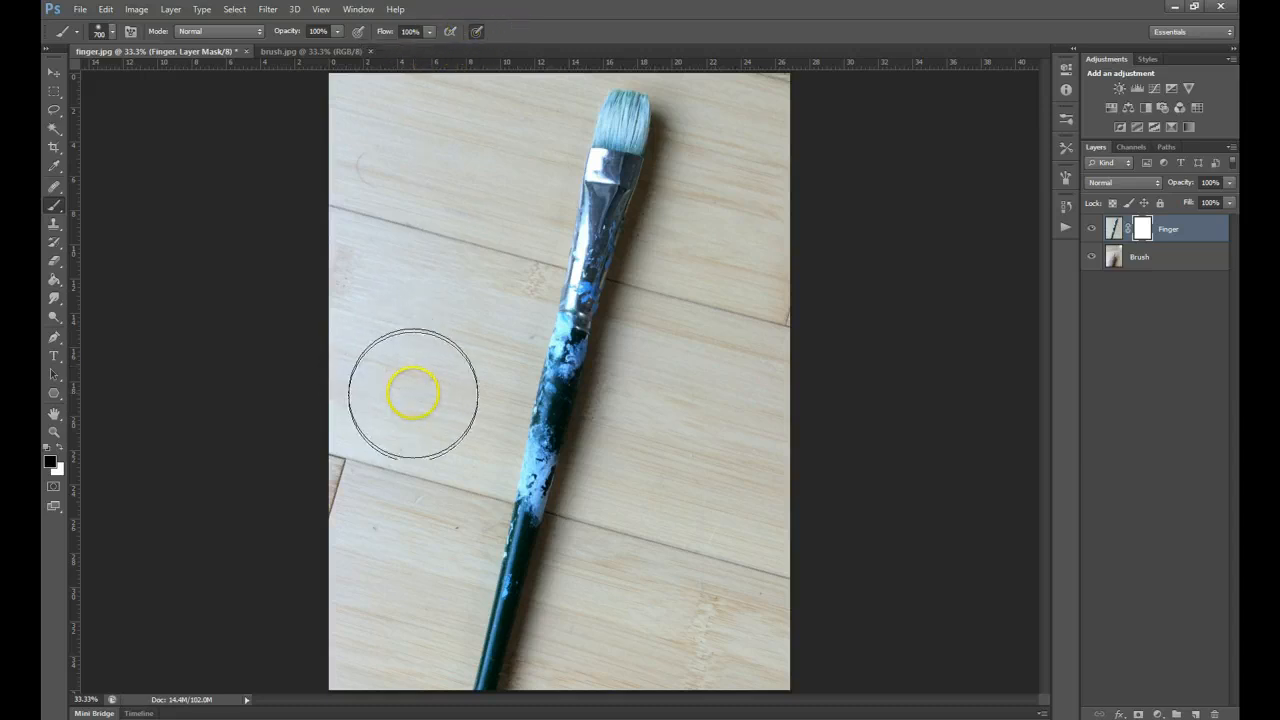
Try painting black with a soft 700 px brush on the Finger layer's mask to reveal the hand and wooden floor beneath
mouse_move(412, 393)
mouse_down()
mouse_move(402, 507)
mouse_move(416, 389)
mouse_move(437, 408)
mouse_move(441, 487)
mouse_move(414, 556)
mouse_move(358, 606)
mouse_move(331, 554)
mouse_move(347, 443)
mouse_move(396, 432)
mouse_move(409, 530)
mouse_move(381, 601)
mouse_move(418, 648)
mouse_move(678, 630)
mouse_move(724, 596)
mouse_move(380, 534)
mouse_up()
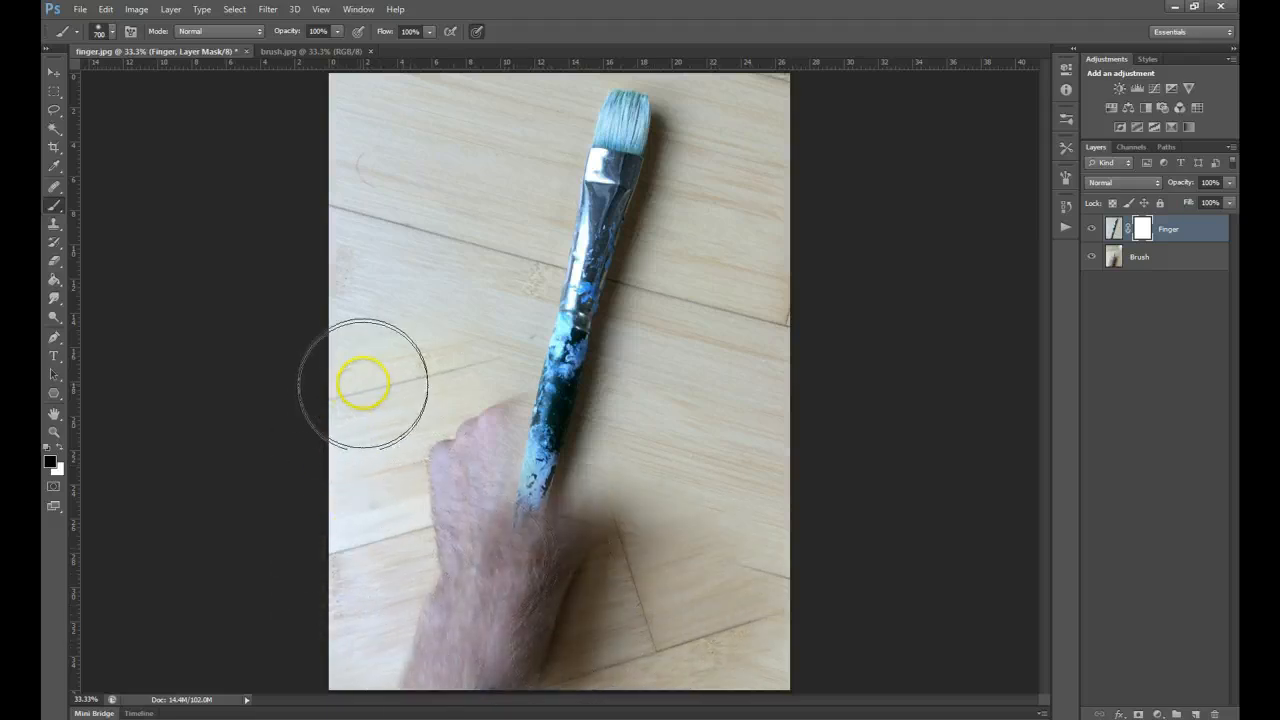
click(1133, 229)
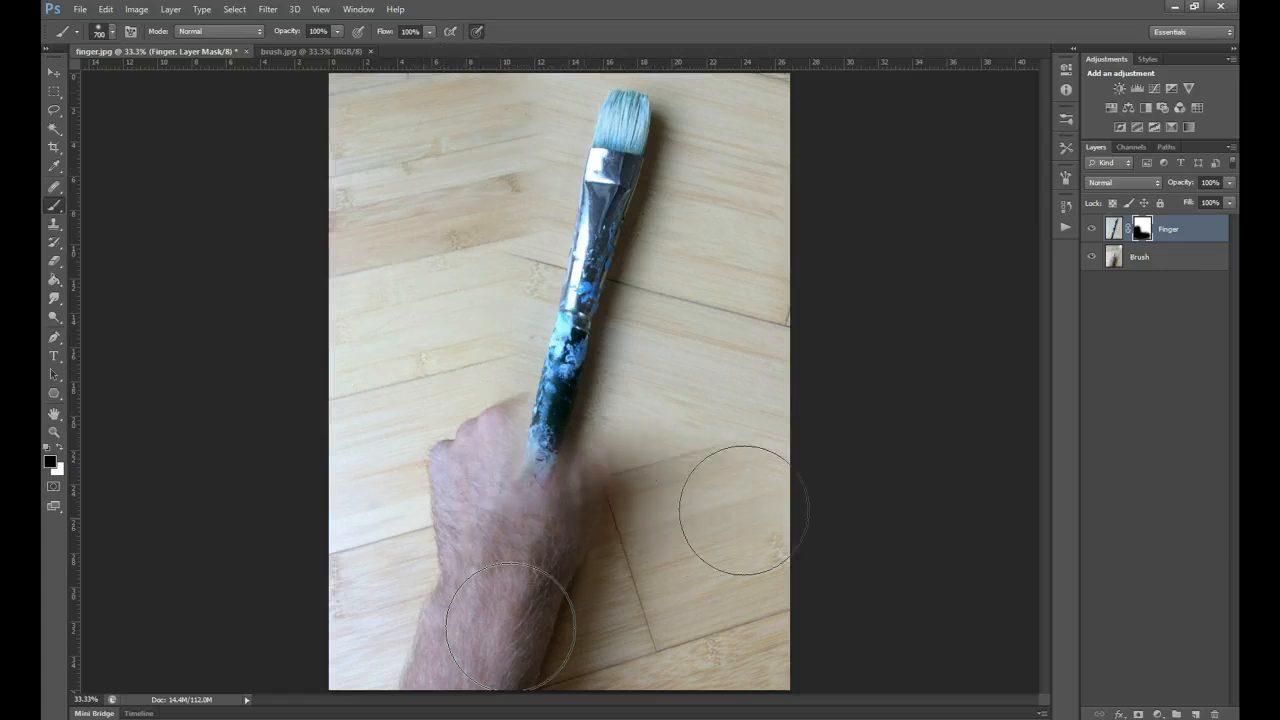
mouse_move(820, 254)
mouse_down()
mouse_move(803, 212)
mouse_move(733, 416)
mouse_move(695, 482)
mouse_move(773, 146)
mouse_move(754, 112)
mouse_move(721, 283)
mouse_move(637, 498)
mouse_move(543, 549)
mouse_move(492, 464)
mouse_move(599, 477)
mouse_move(473, 407)
mouse_move(460, 378)
mouse_move(465, 157)
mouse_move(504, 437)
mouse_move(484, 427)
mouse_move(511, 451)
mouse_move(484, 427)
mouse_move(502, 427)
mouse_move(513, 396)
mouse_move(552, 420)
mouse_move(509, 516)
mouse_move(500, 409)
mouse_move(592, 431)
mouse_move(512, 418)
mouse_move(503, 429)
mouse_move(567, 438)
mouse_move(521, 424)
mouse_move(458, 240)
mouse_up()
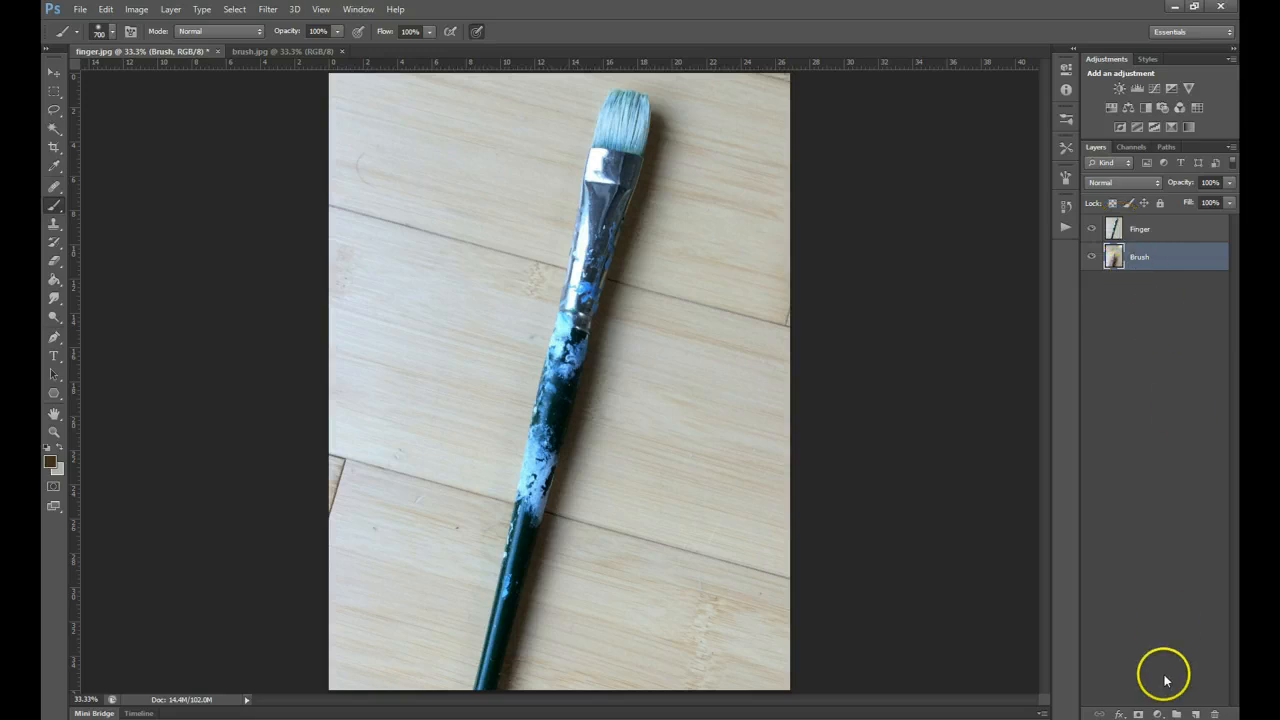
Add a fresh layer mask to the Finger layer and choose a hard round 700 px brush with 100% hardness
click(1146, 229)
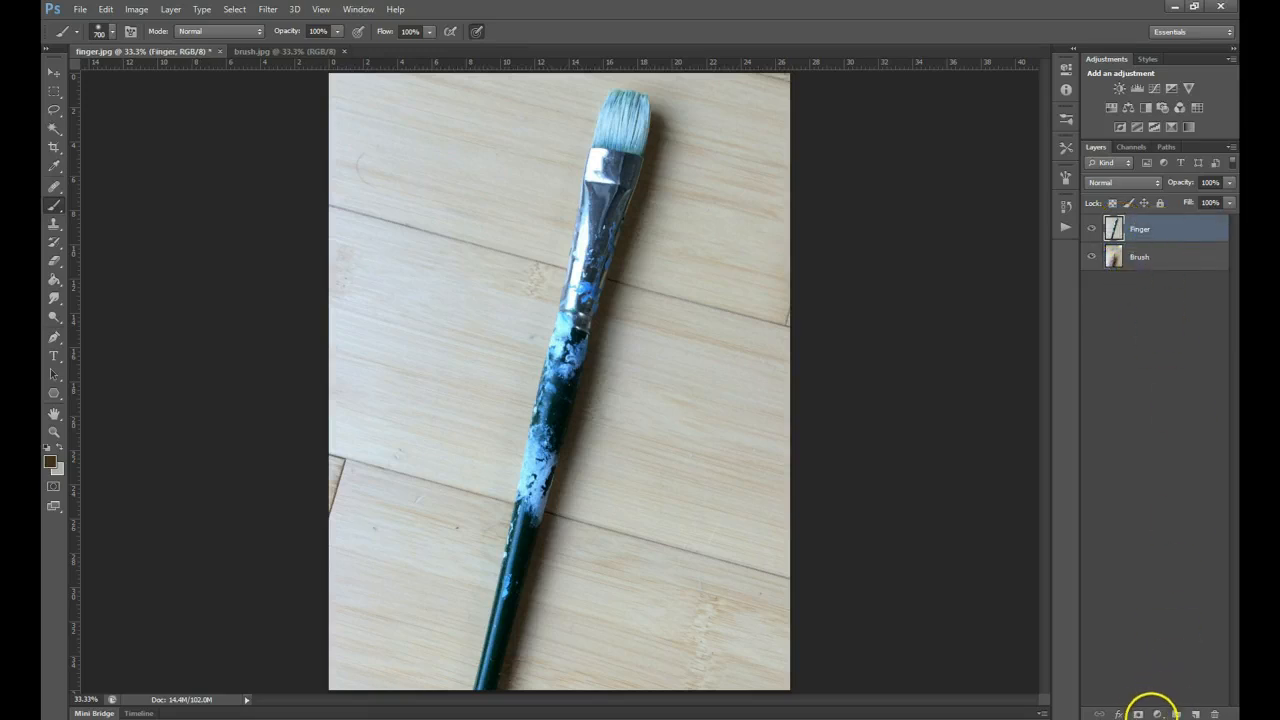
click(1139, 712)
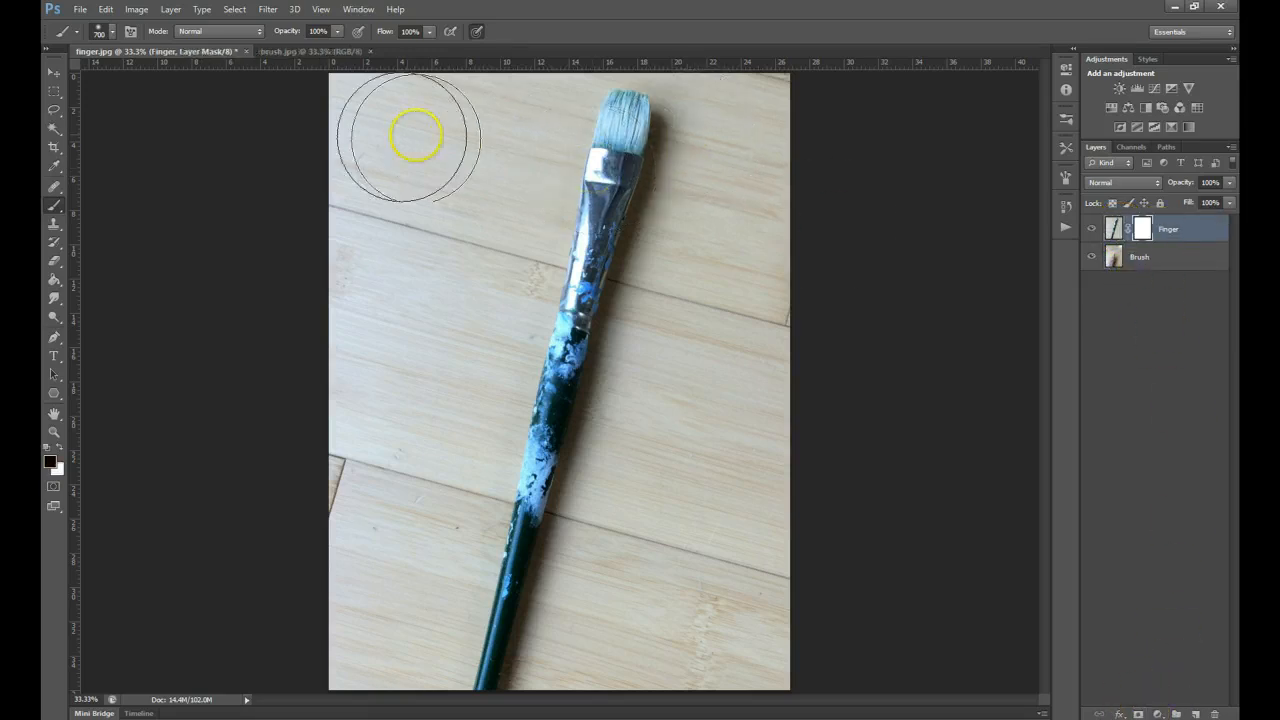
click(106, 31)
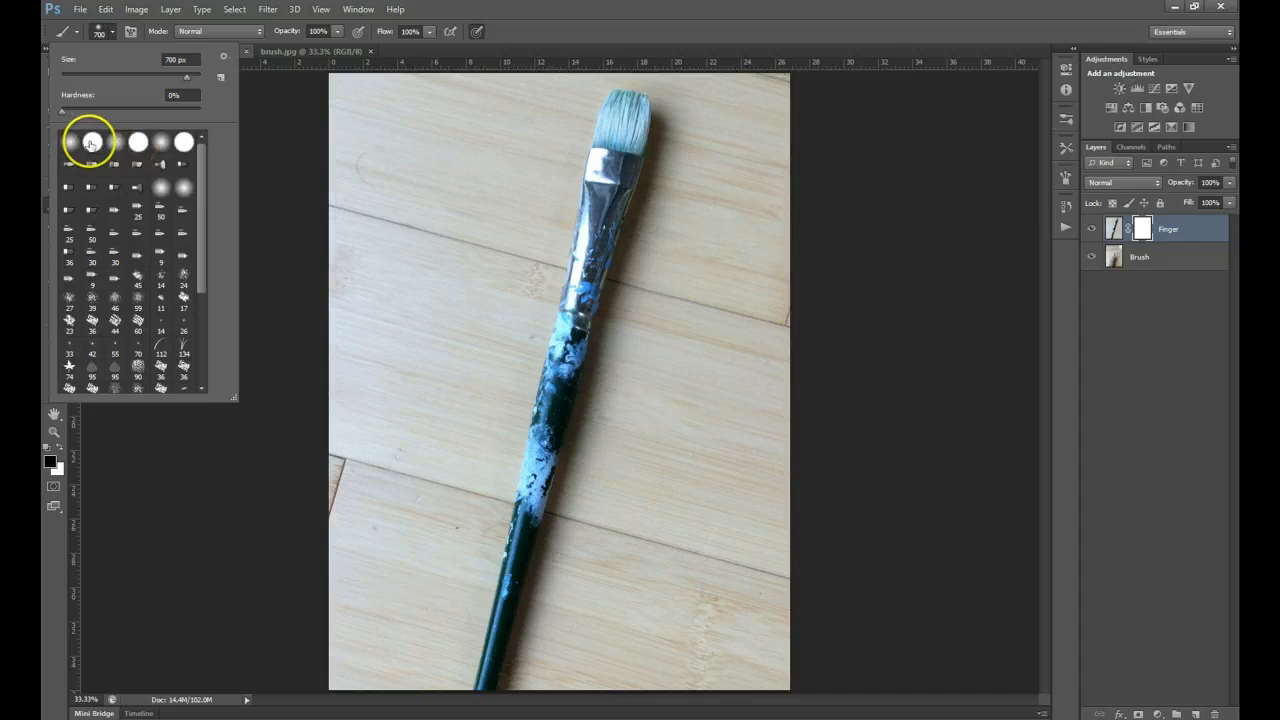
click(93, 142)
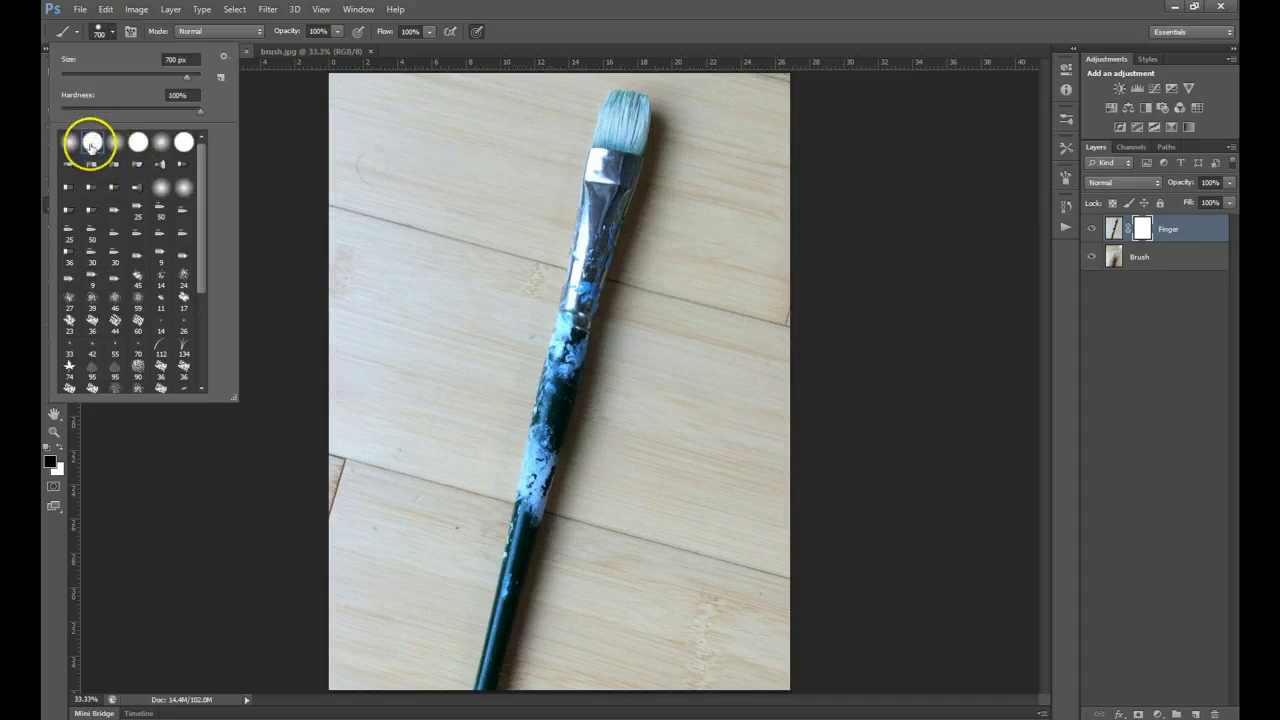
Undo the stray dab near the canvas corner and paint a hard-edged black test dab on the mask beside the paintbrush
click(271, 123)
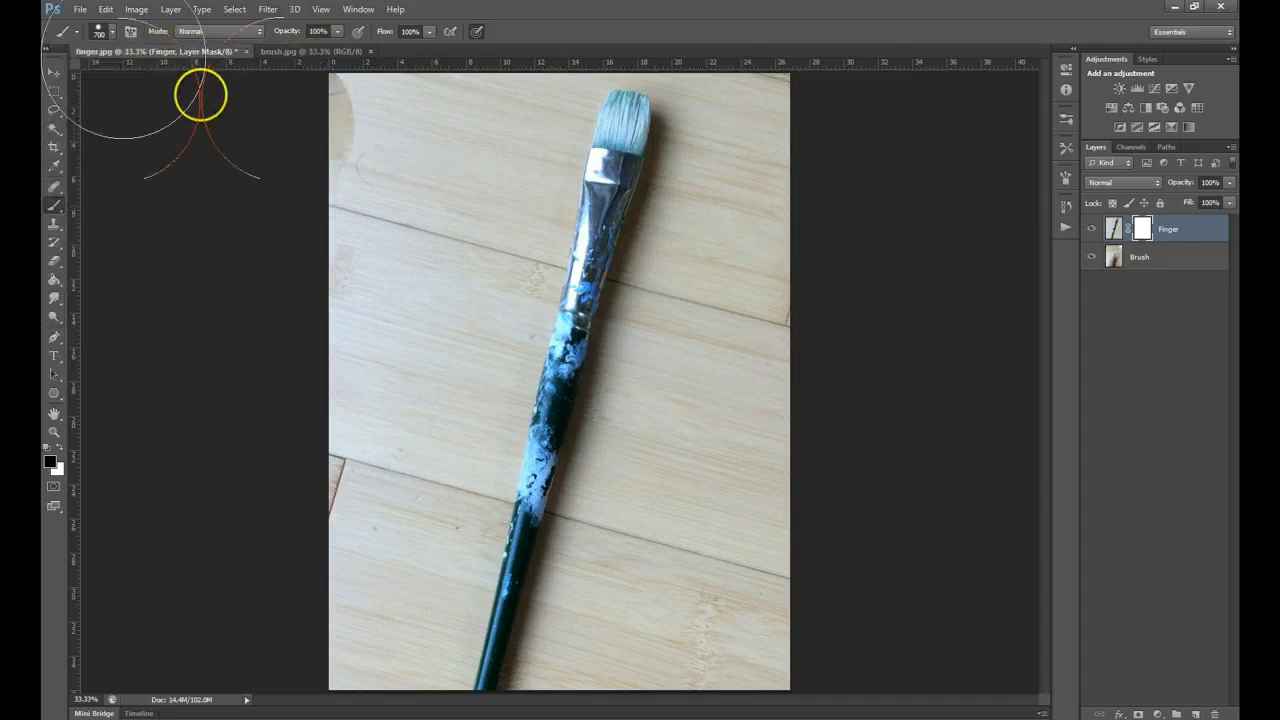
key(ctrl+z)
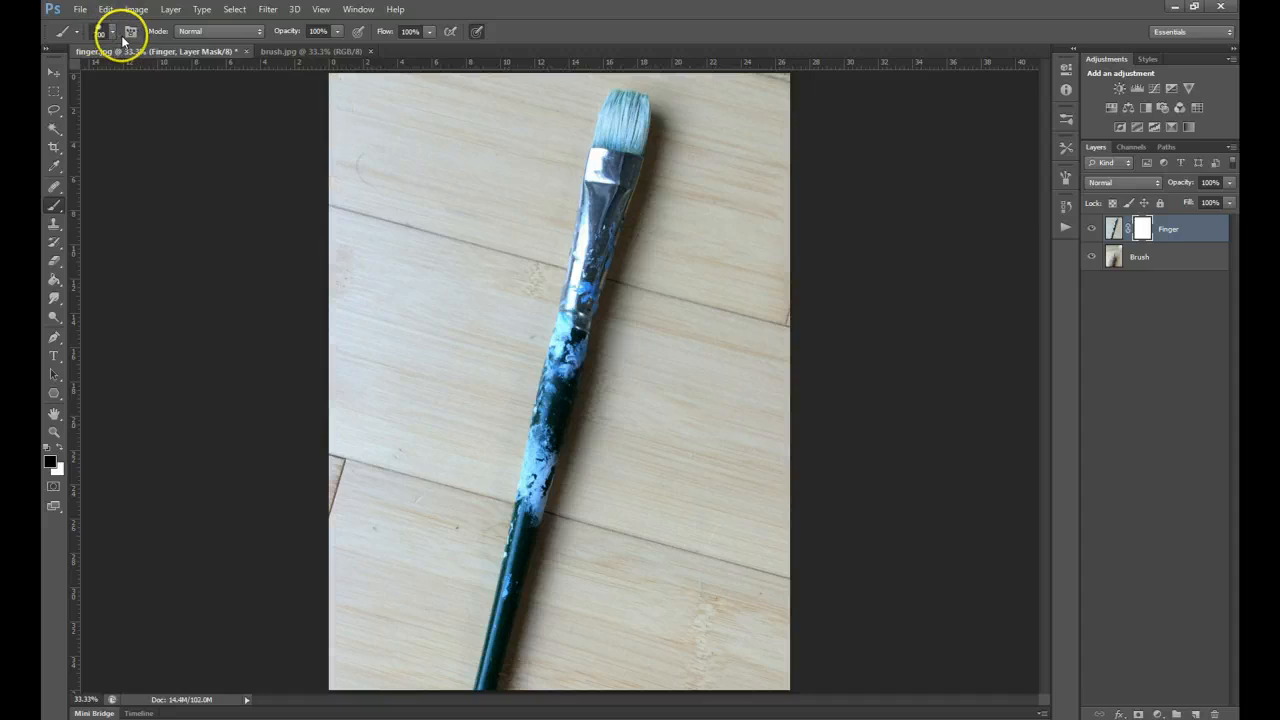
click(112, 36)
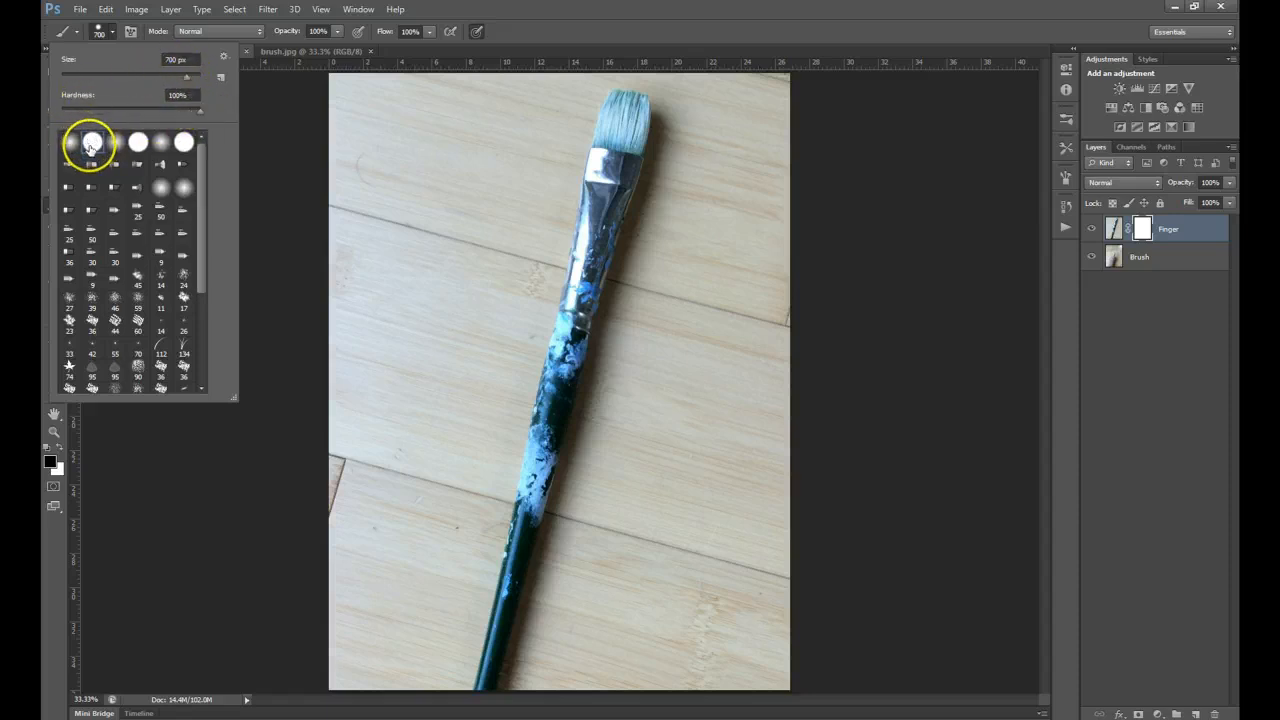
click(402, 330)
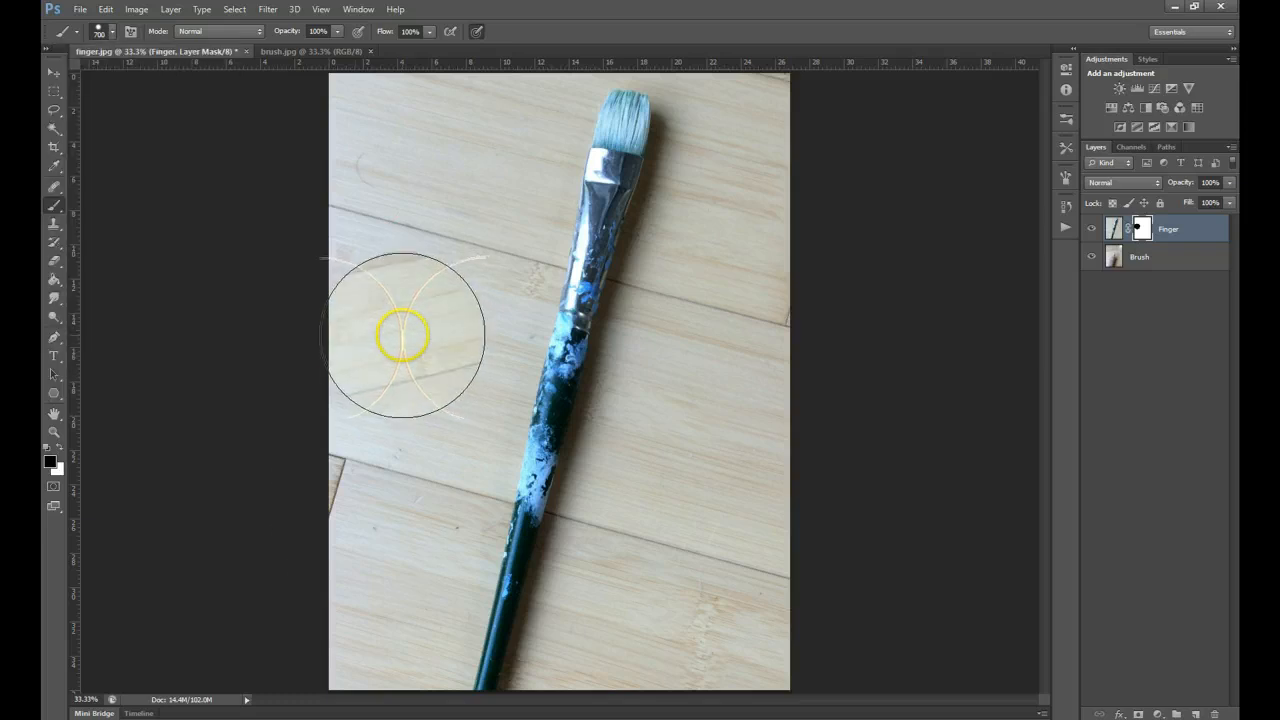
Paint a hard-edged black dab on the mask over the lower handle and, with brush hardness at 0%, a soft stroke above it
click(460, 586)
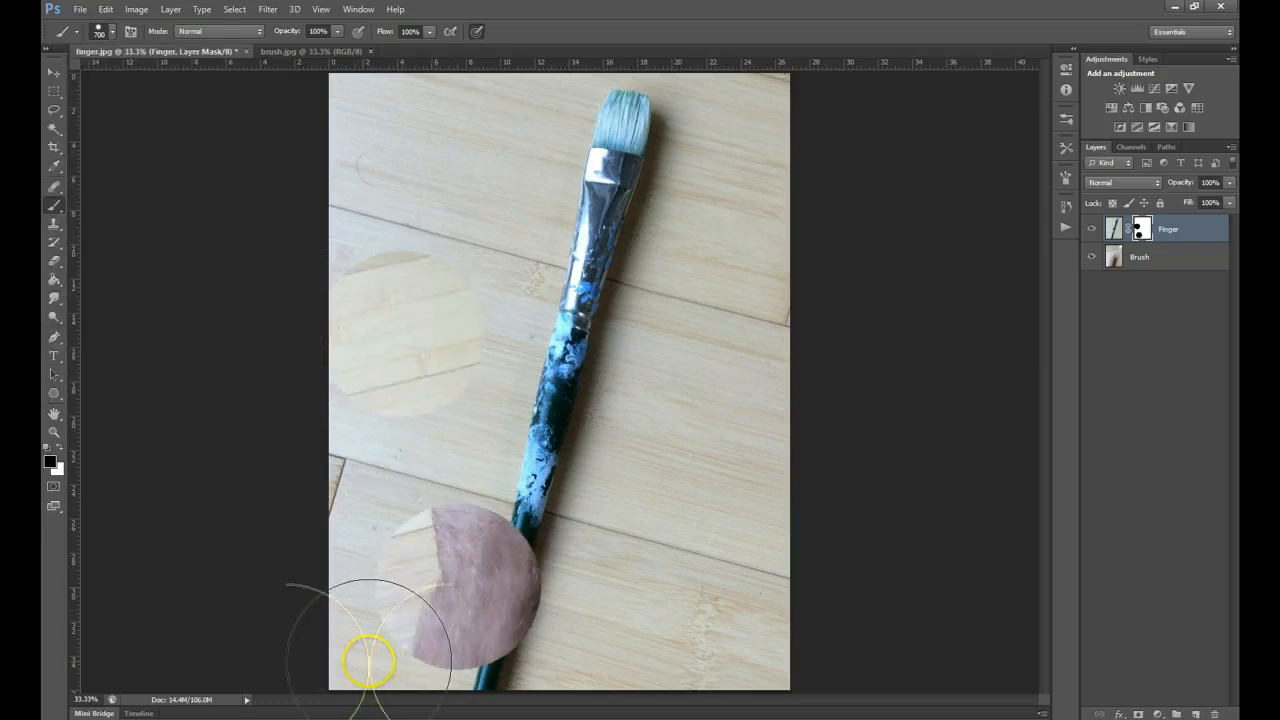
click(113, 32)
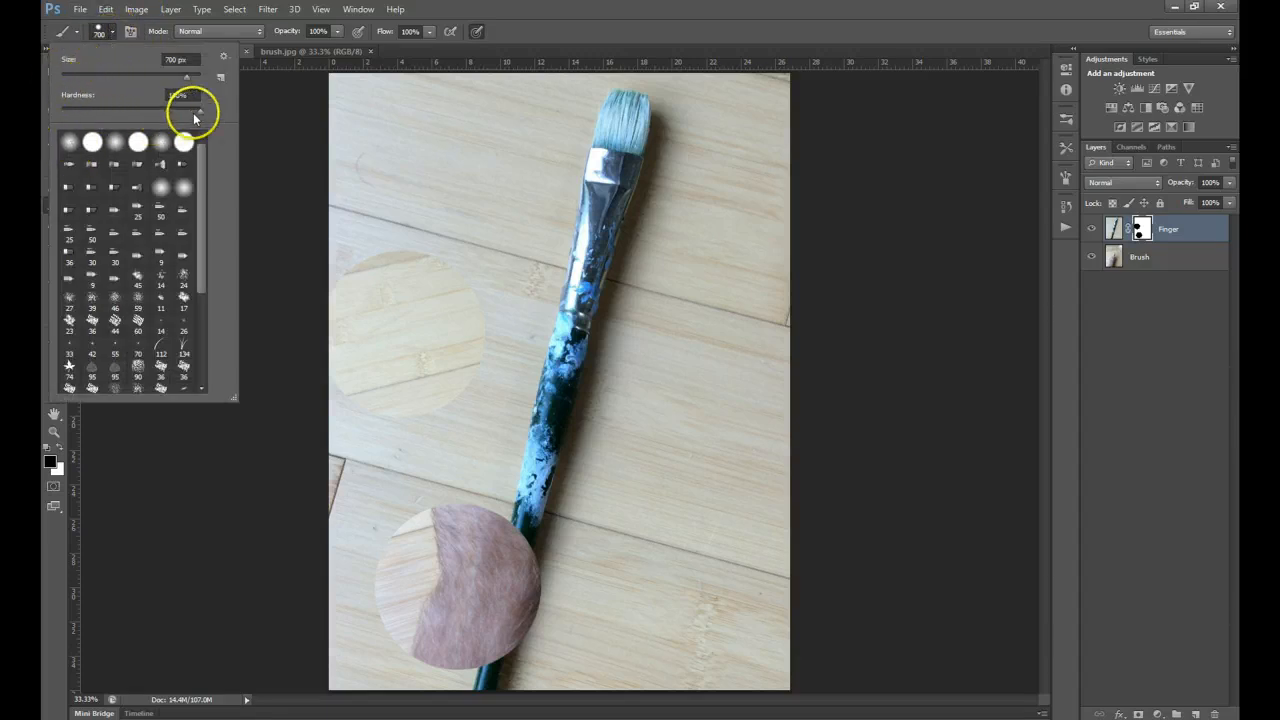
drag(198, 112, 57, 115)
mouse_move(562, 488)
mouse_down()
mouse_move(515, 511)
mouse_move(486, 457)
mouse_move(534, 471)
mouse_move(542, 420)
mouse_move(554, 529)
mouse_move(494, 457)
mouse_move(591, 417)
mouse_move(573, 472)
mouse_move(606, 424)
mouse_up()
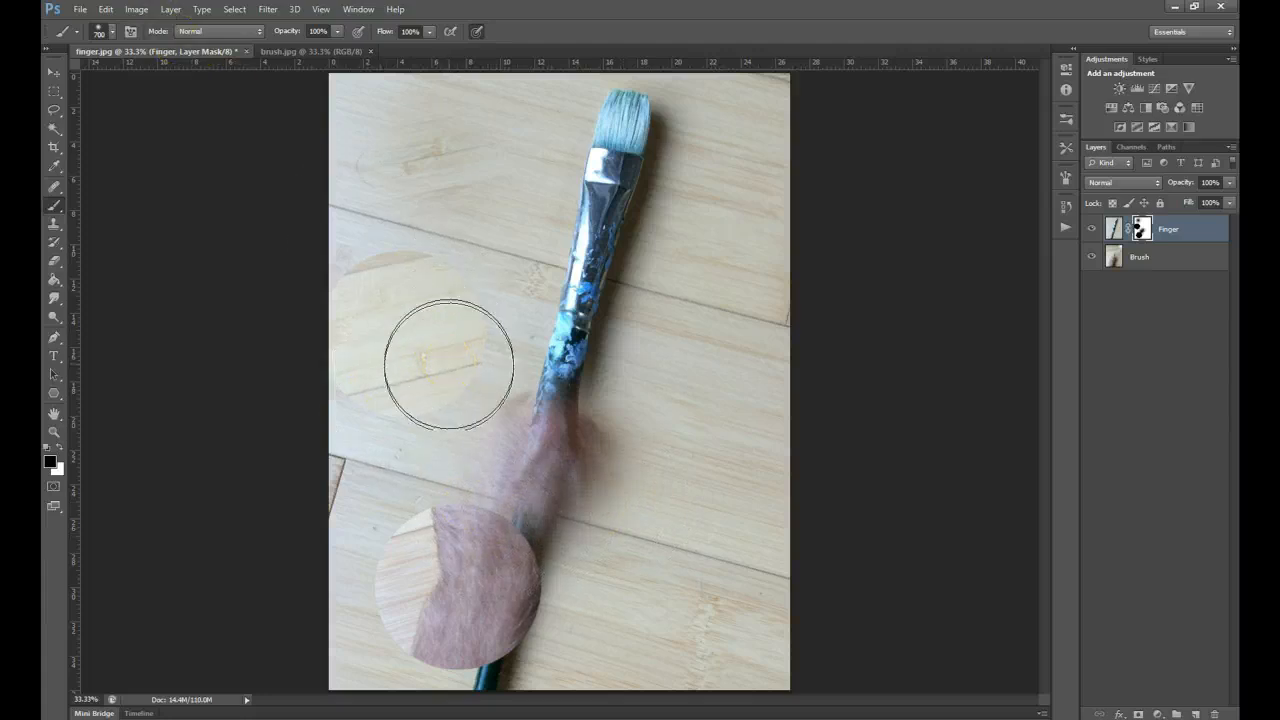
Mask out the lower handle and most of the surrounding floor in black with a hard round 700 px brush, revealing the hand beneath
click(113, 36)
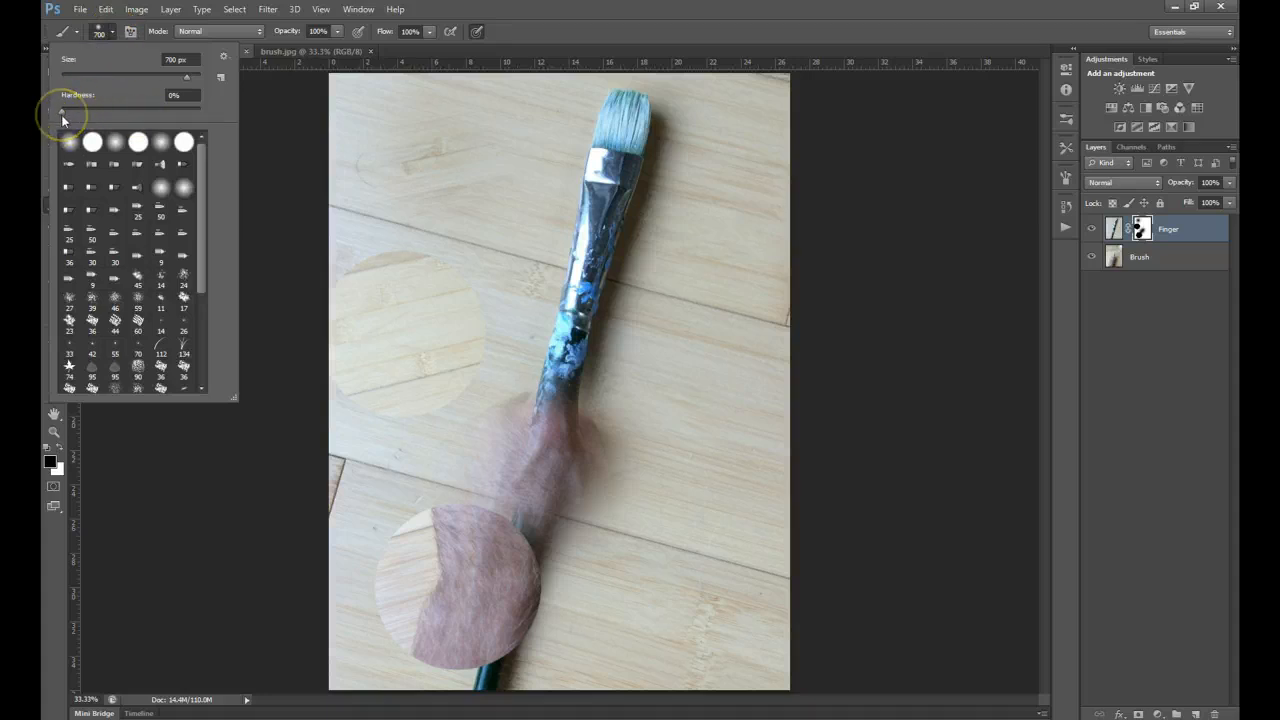
click(92, 140)
mouse_move(428, 246)
mouse_down()
mouse_move(375, 117)
mouse_move(377, 606)
mouse_move(405, 661)
mouse_move(501, 634)
mouse_move(457, 493)
mouse_move(520, 536)
mouse_move(747, 620)
mouse_move(614, 658)
mouse_move(691, 568)
mouse_move(670, 524)
mouse_move(677, 482)
mouse_move(760, 366)
mouse_move(772, 538)
mouse_move(775, 138)
mouse_up()
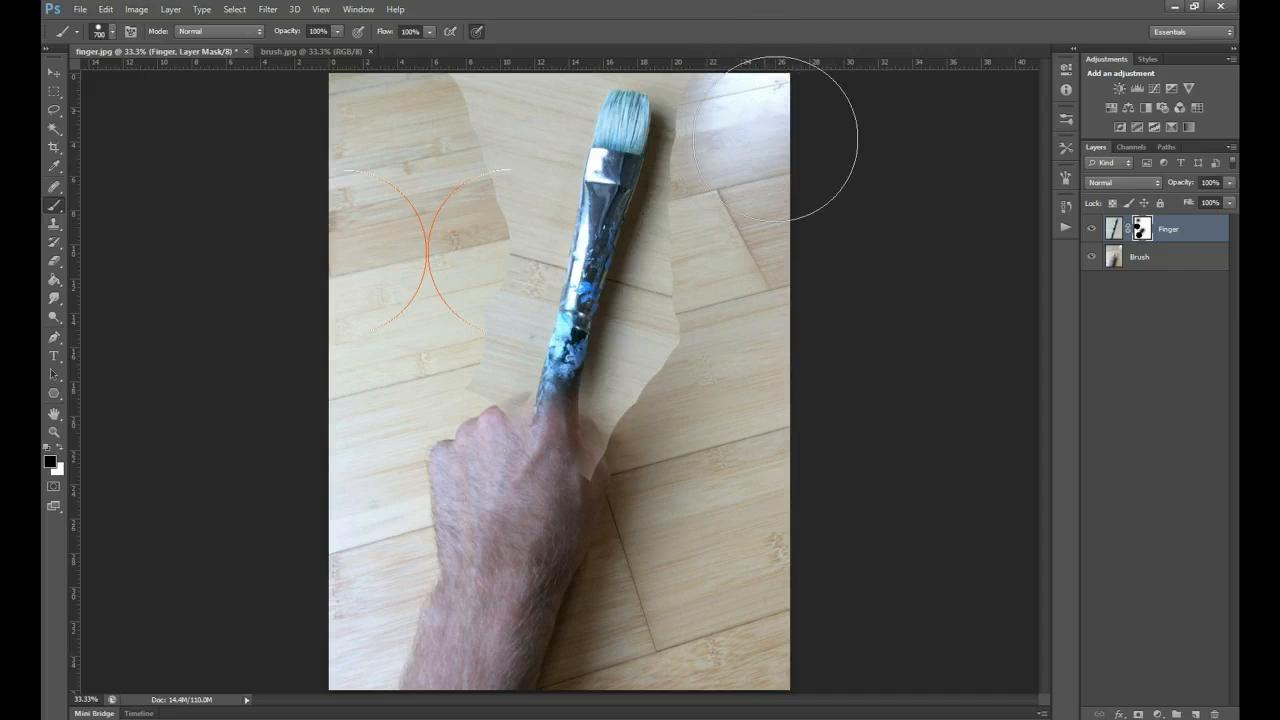
mouse_move(523, 606)
mouse_down()
mouse_move(441, 550)
mouse_move(412, 395)
mouse_move(455, 204)
mouse_move(447, 100)
mouse_move(474, 99)
mouse_move(495, 121)
mouse_move(440, 365)
mouse_up()
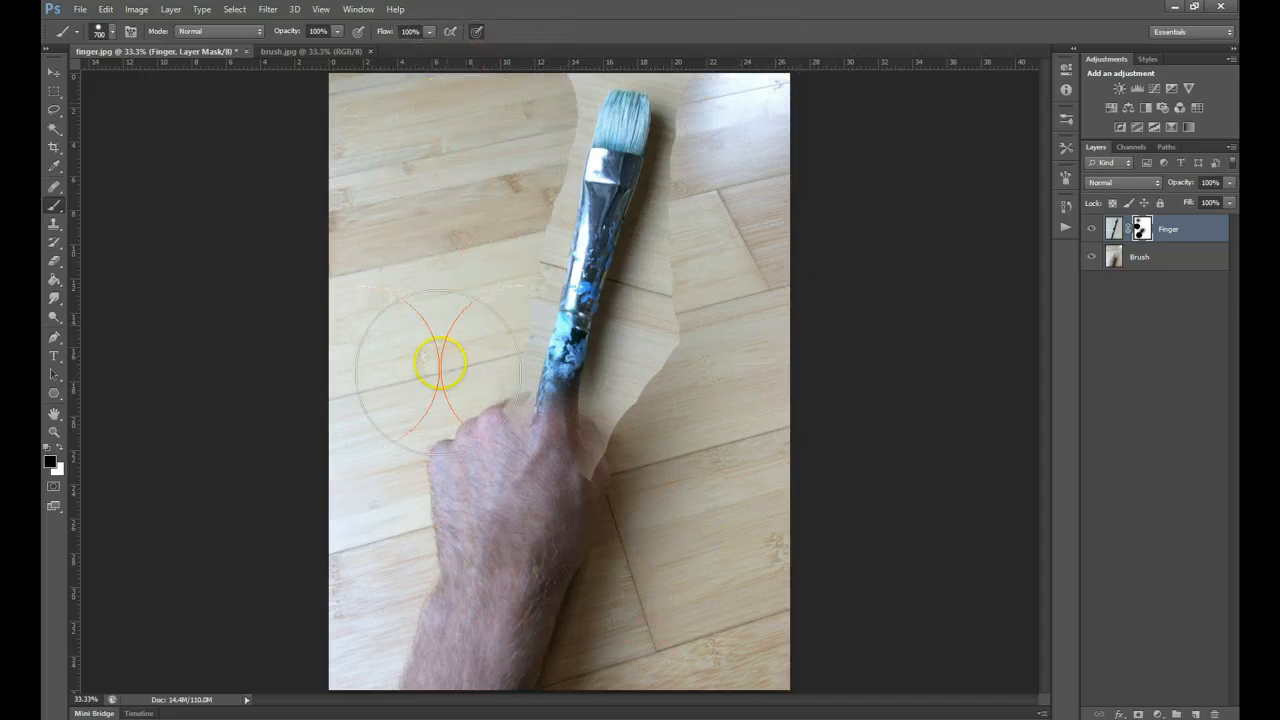
mouse_move(657, 520)
mouse_down()
mouse_move(718, 381)
mouse_move(721, 303)
mouse_move(740, 275)
mouse_move(757, 321)
mouse_move(717, 399)
mouse_move(710, 487)
mouse_move(755, 407)
mouse_move(777, 109)
mouse_up()
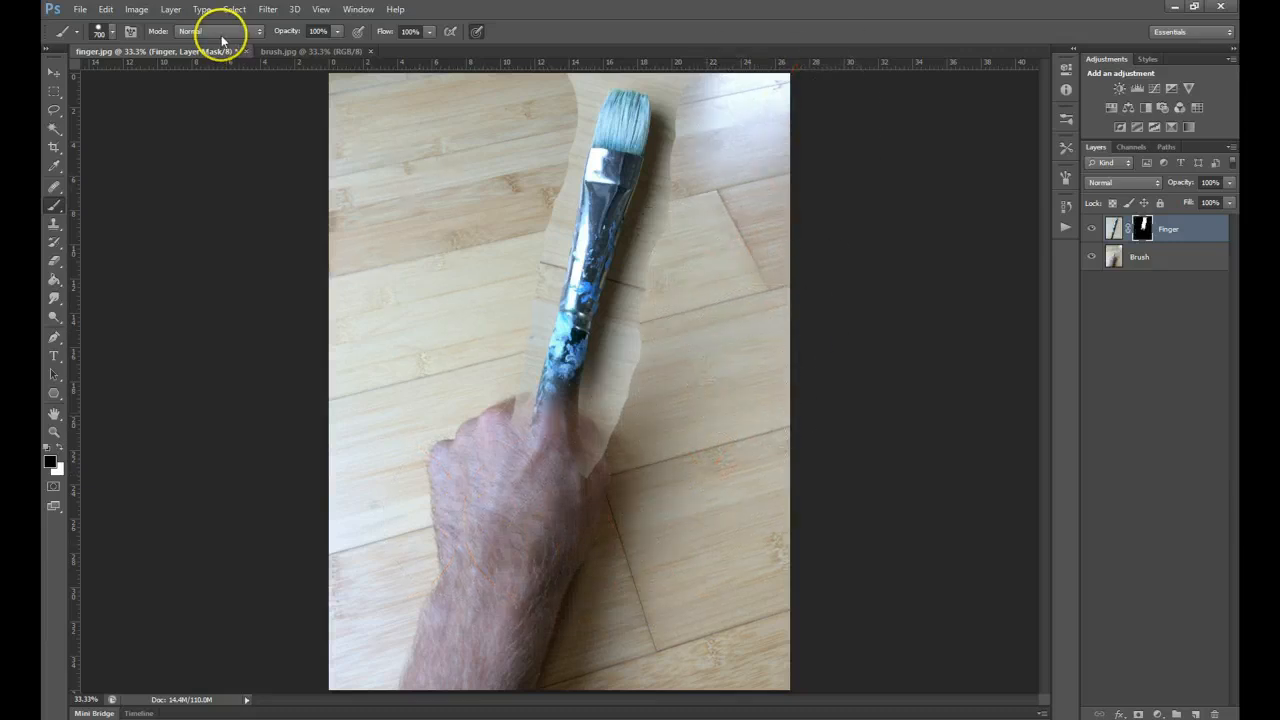
Blend the handle into the finger with black at 9% brush hardness, and fade the join and nearby floor at 49% opacity
click(113, 35)
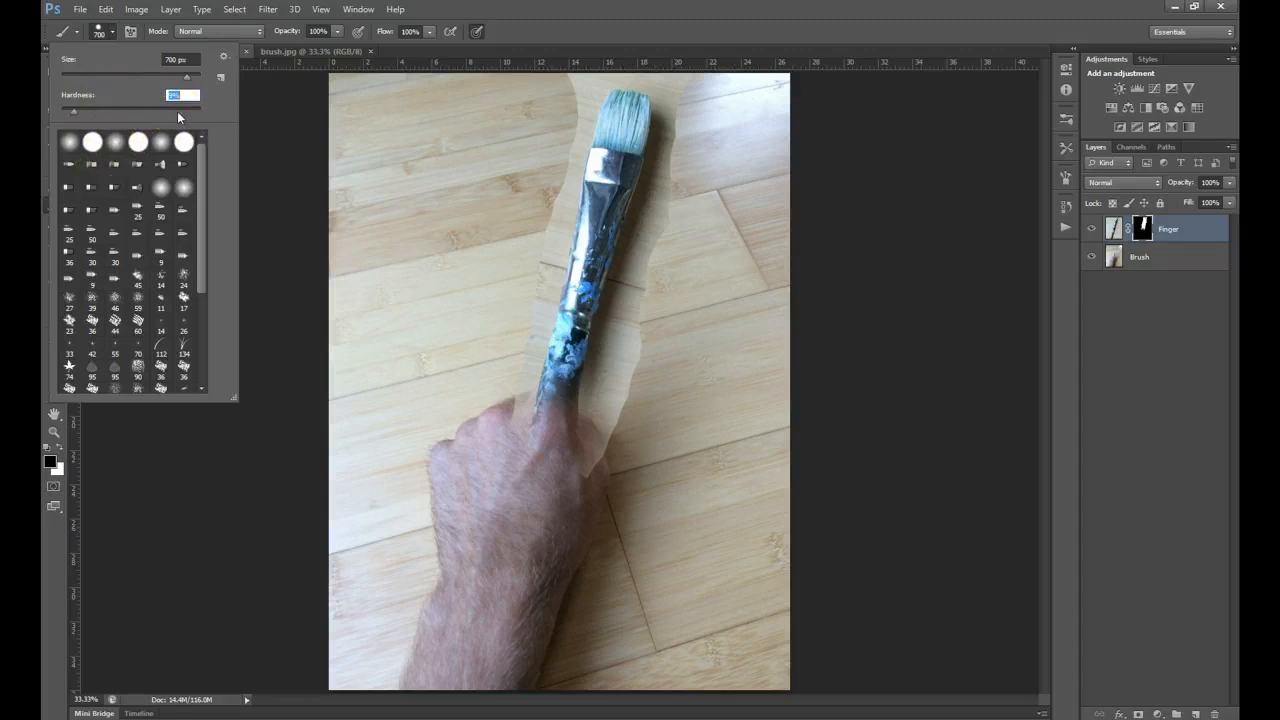
mouse_move(546, 422)
mouse_down()
mouse_move(560, 386)
mouse_move(552, 400)
mouse_up()
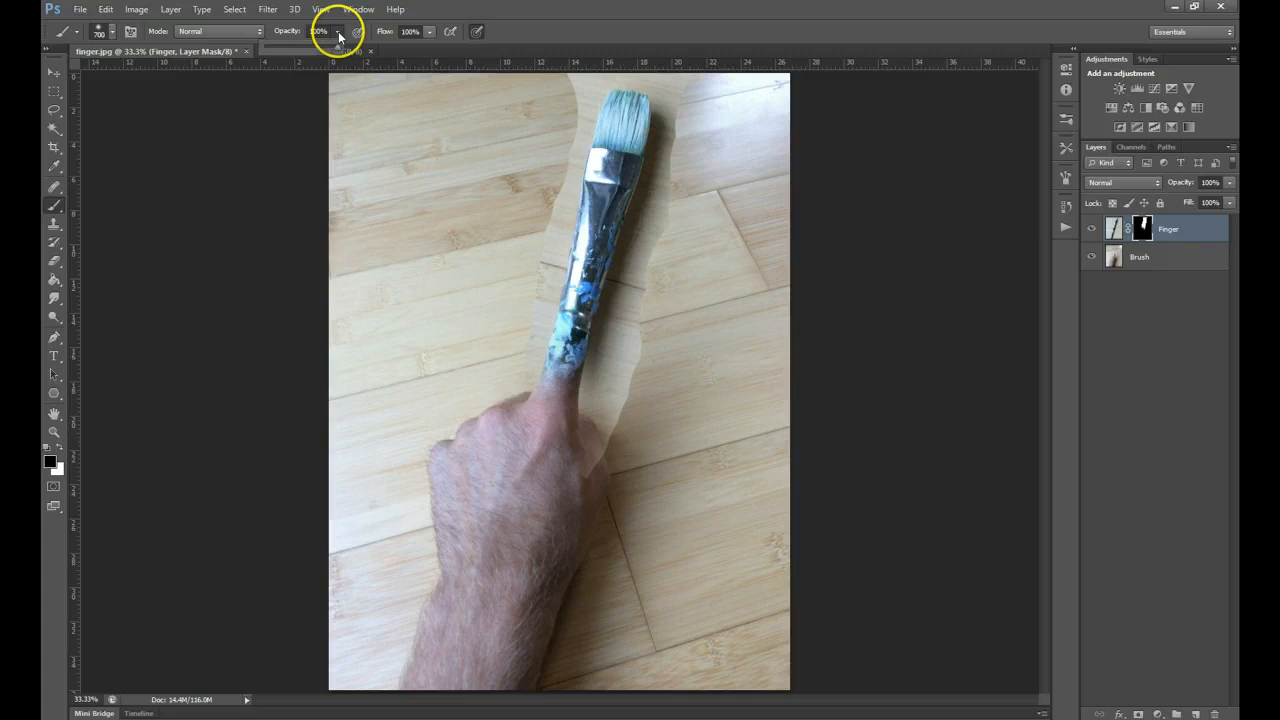
mouse_move(566, 351)
mouse_down()
mouse_move(564, 388)
mouse_move(546, 433)
mouse_move(540, 402)
mouse_move(535, 427)
mouse_move(560, 540)
mouse_move(592, 538)
mouse_move(624, 415)
mouse_move(621, 316)
mouse_move(575, 467)
mouse_move(599, 336)
mouse_move(680, 293)
mouse_move(686, 374)
mouse_move(707, 227)
mouse_move(719, 281)
mouse_move(685, 374)
mouse_move(675, 367)
mouse_move(661, 455)
mouse_move(638, 492)
mouse_move(679, 433)
mouse_move(632, 483)
mouse_move(673, 426)
mouse_move(465, 211)
mouse_move(507, 217)
mouse_move(492, 55)
mouse_move(536, 120)
mouse_move(519, 110)
mouse_move(500, 190)
mouse_move(392, 218)
mouse_up()
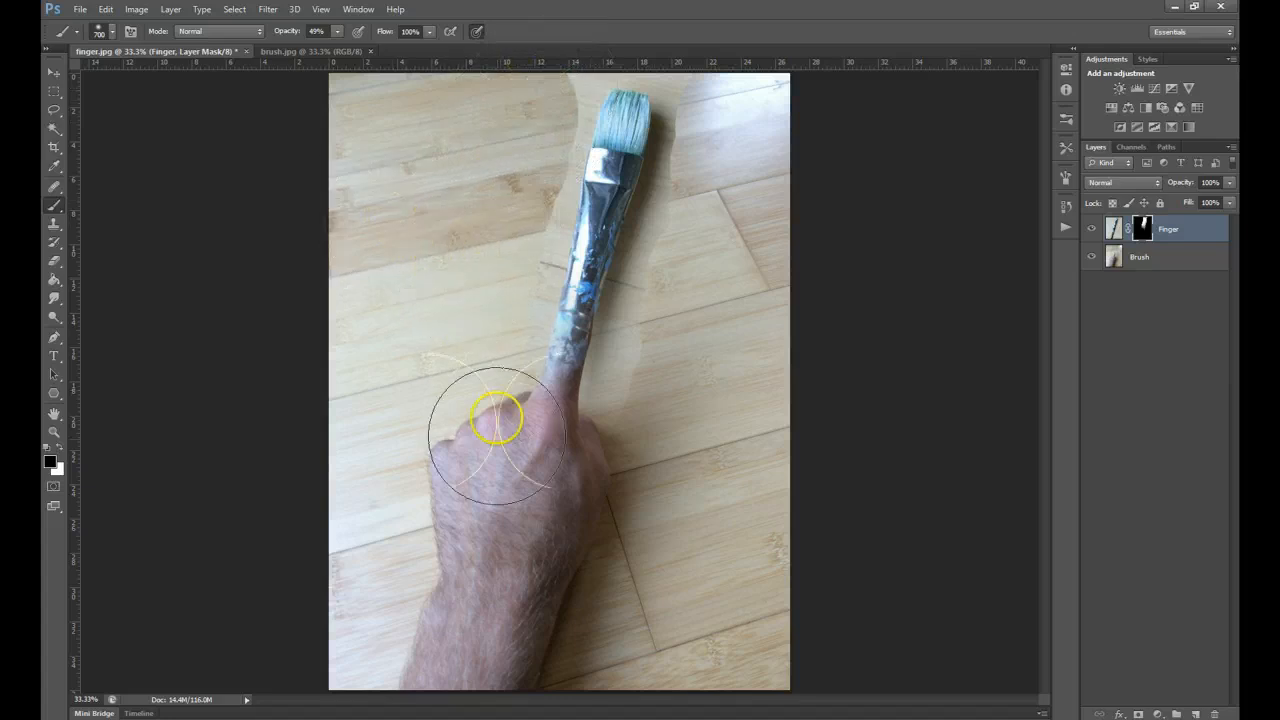
Set the brush to 92 px with 70% hardness and paint black over the mismatched floor beside the handle's left edge
click(55, 432)
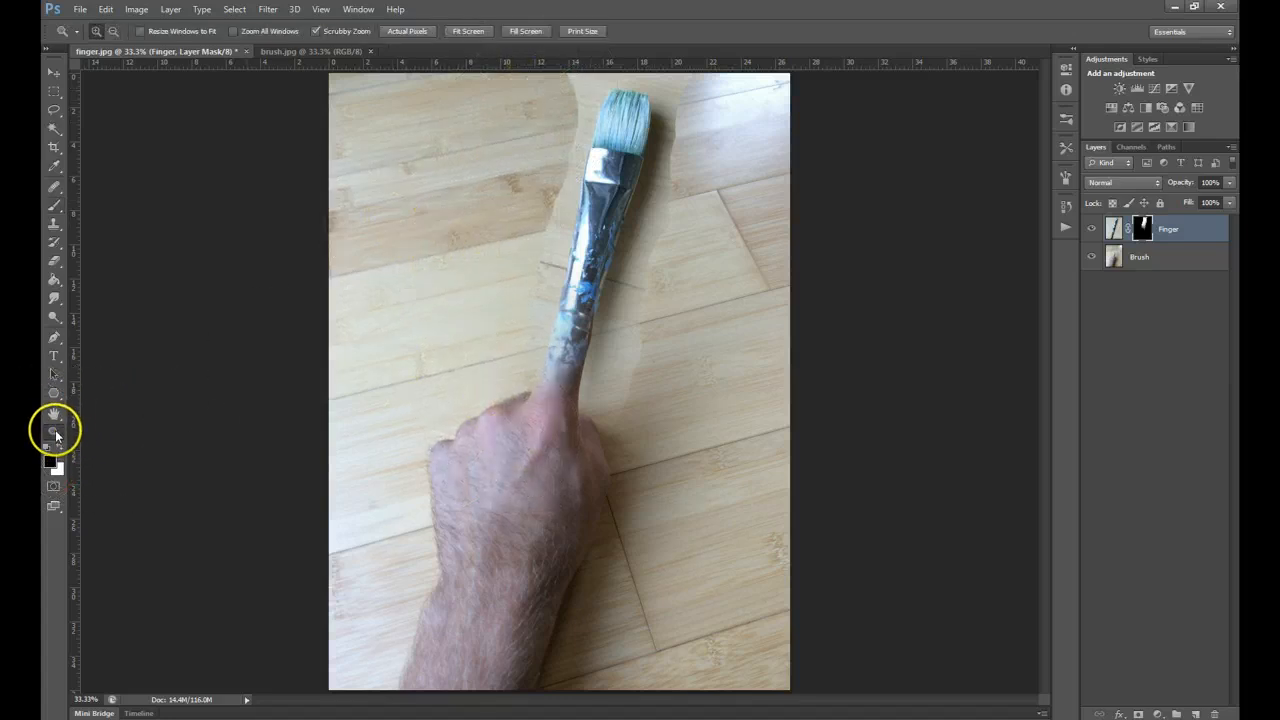
click(592, 291)
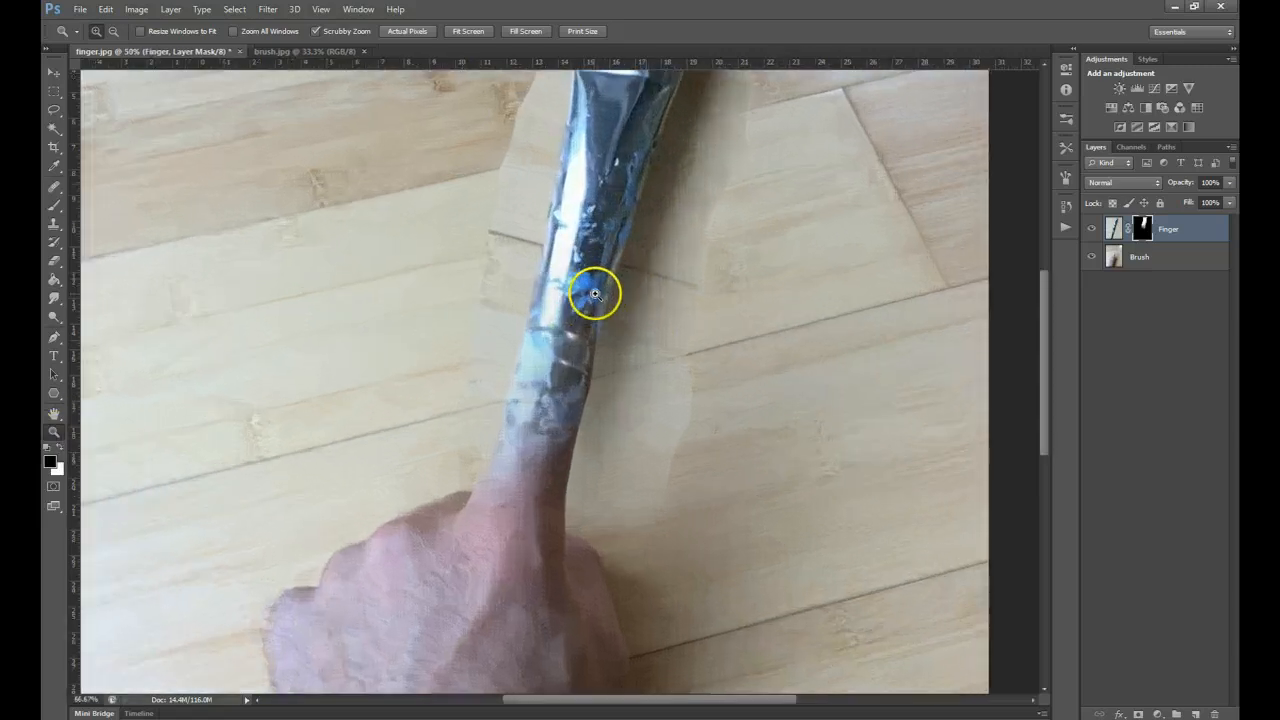
click(652, 301)
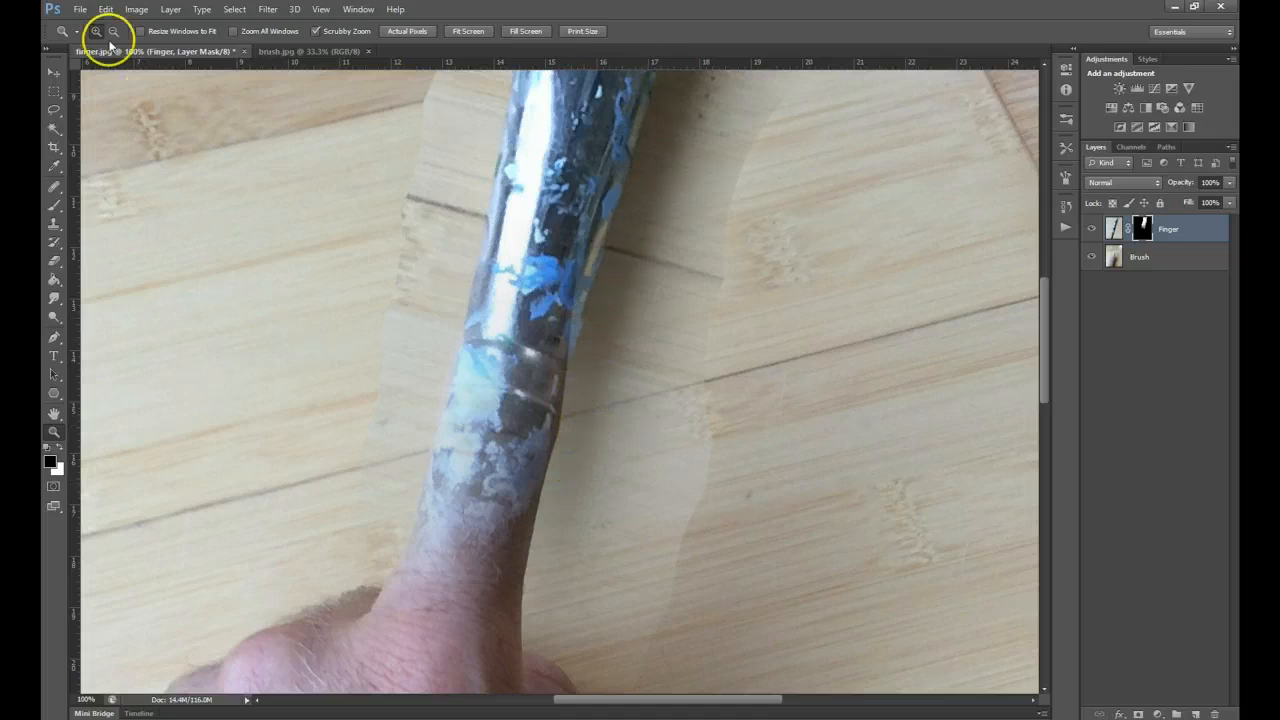
click(53, 196)
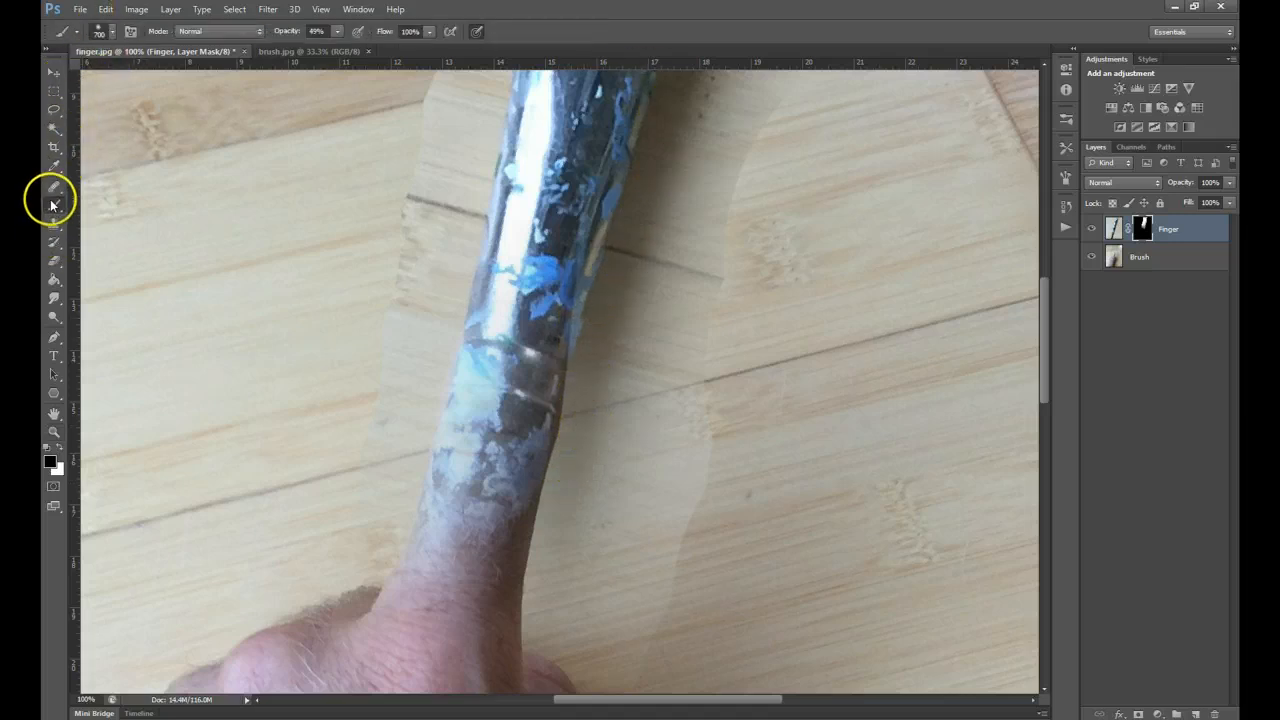
click(111, 32)
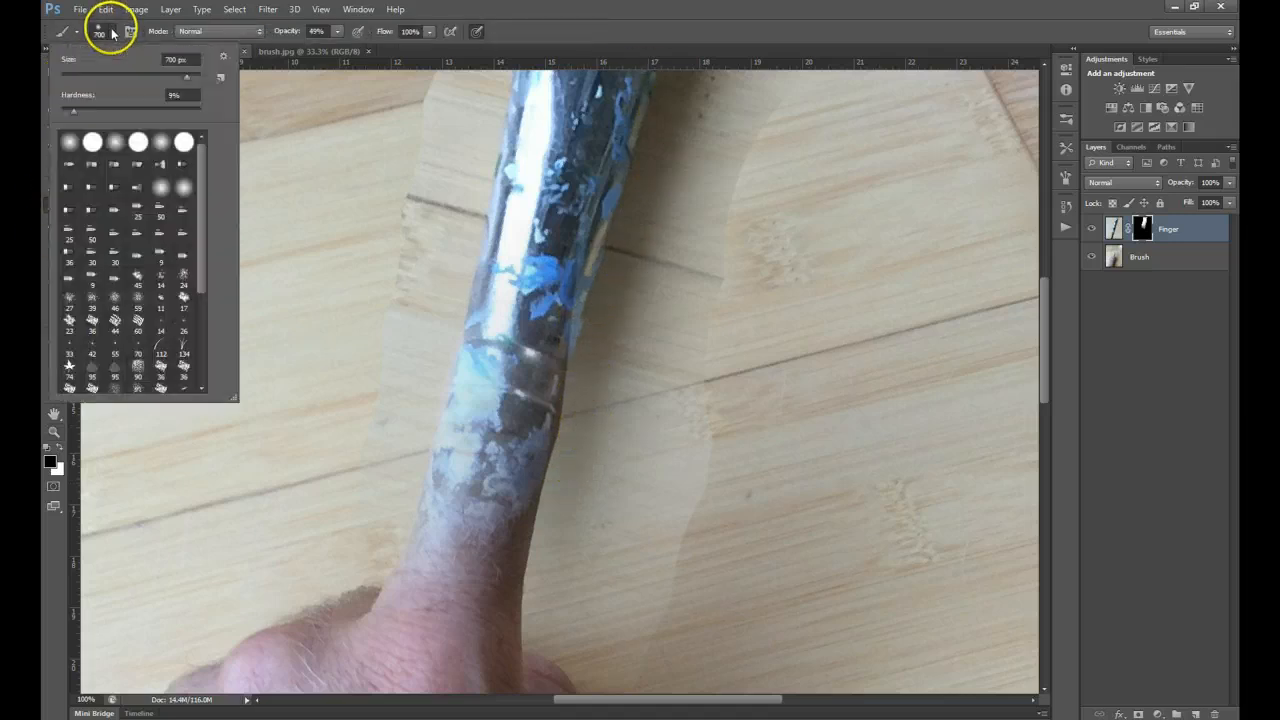
click(81, 78)
drag(74, 112, 111, 112)
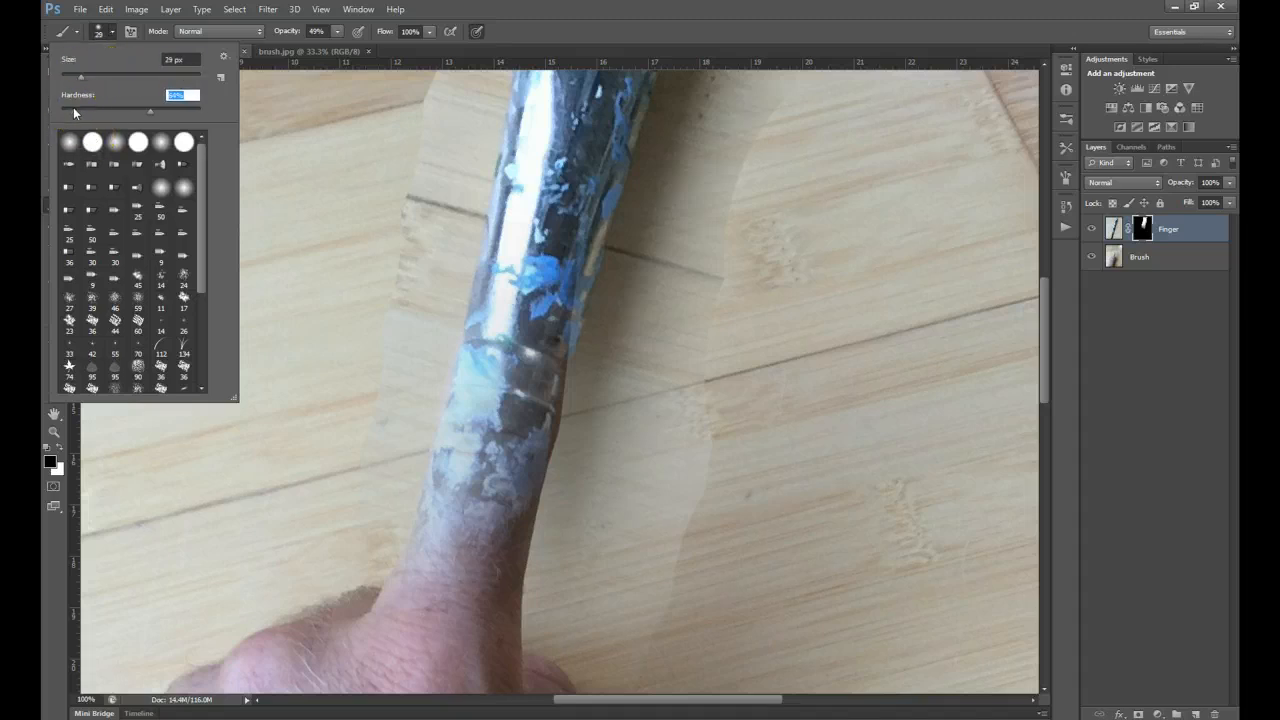
click(81, 78)
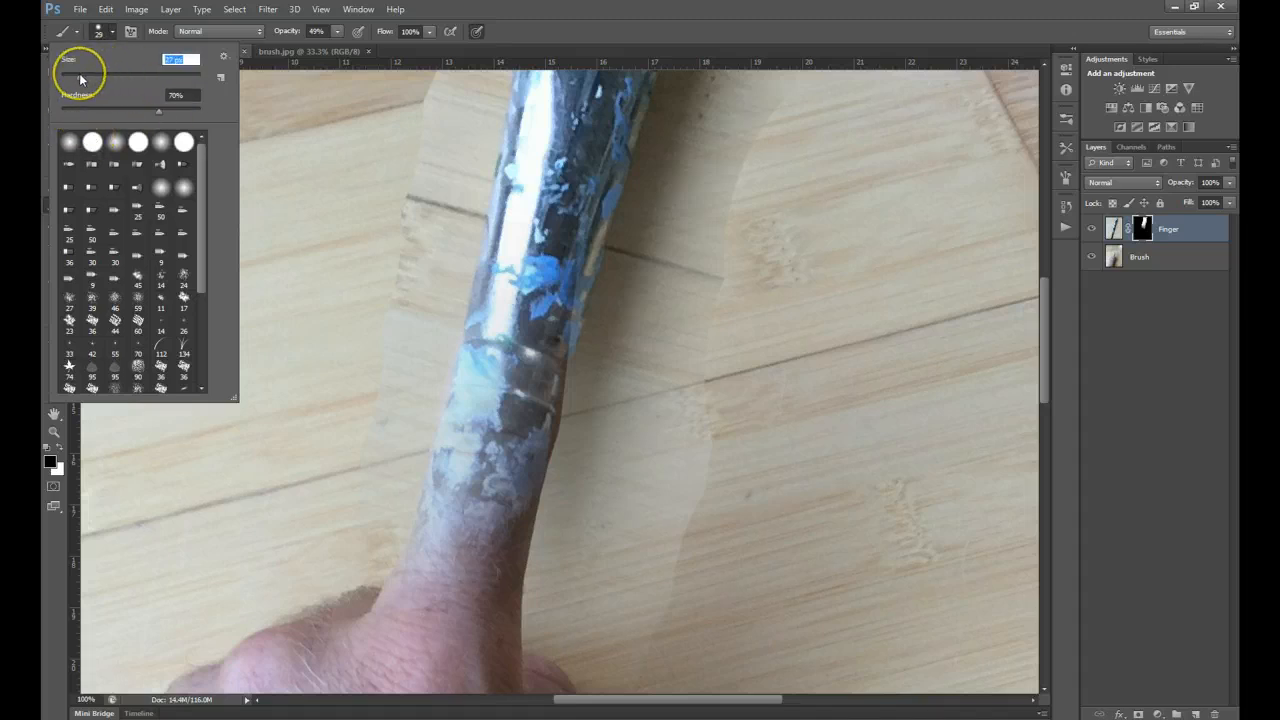
click(115, 78)
click(124, 79)
mouse_move(423, 280)
mouse_down()
mouse_move(399, 342)
mouse_move(395, 257)
mouse_move(396, 286)
mouse_move(413, 190)
mouse_move(409, 235)
mouse_up()
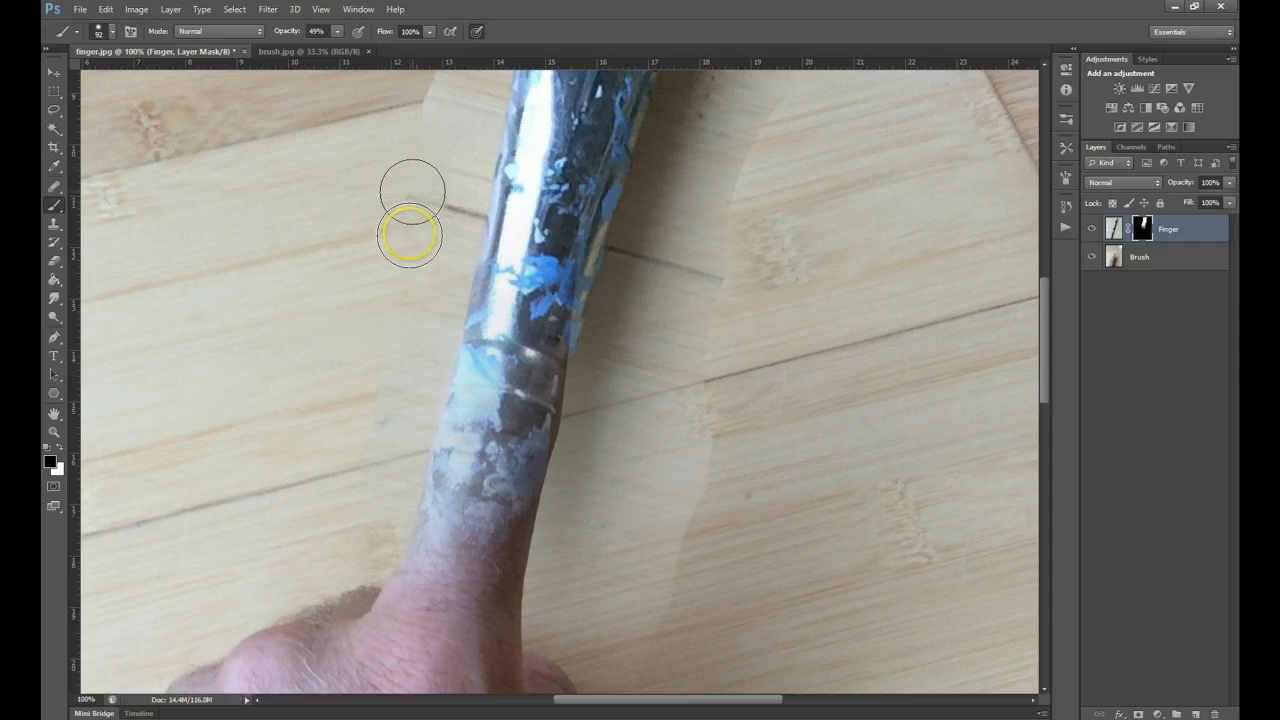
Raise the brush opacity to 85% and paint black close along both sides of the handle to remove the leftover floor
click(340, 32)
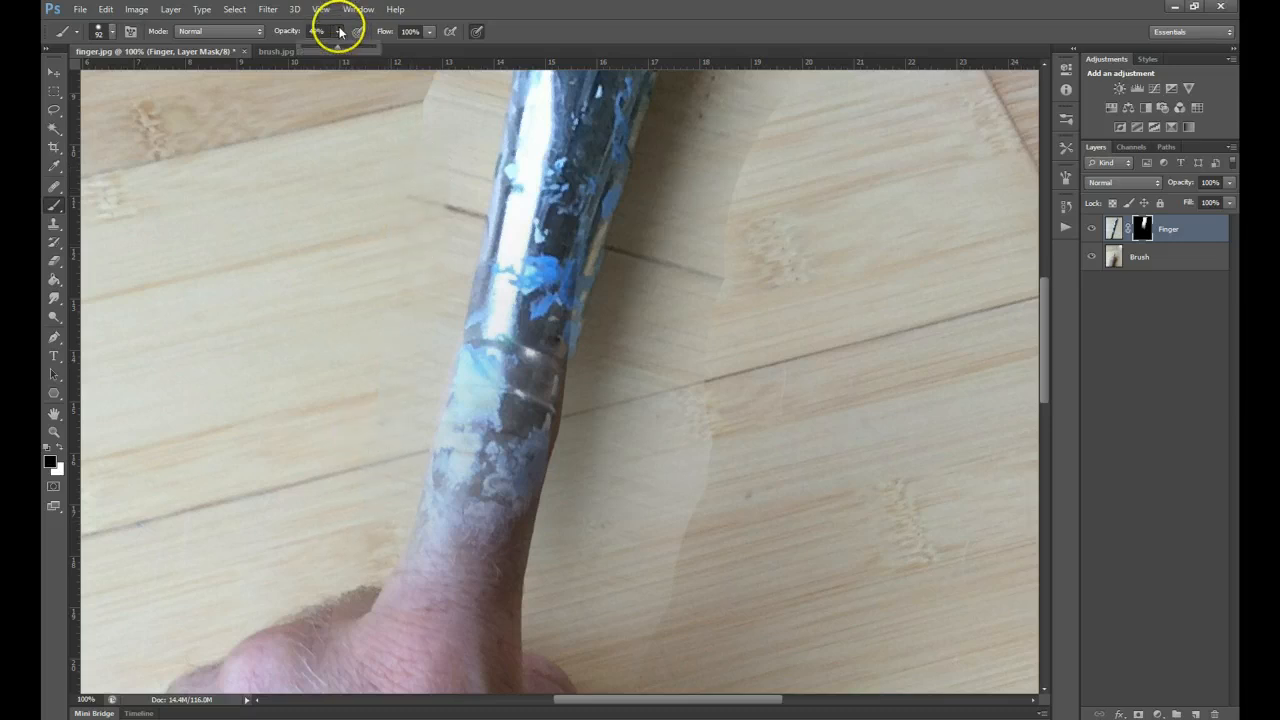
click(428, 142)
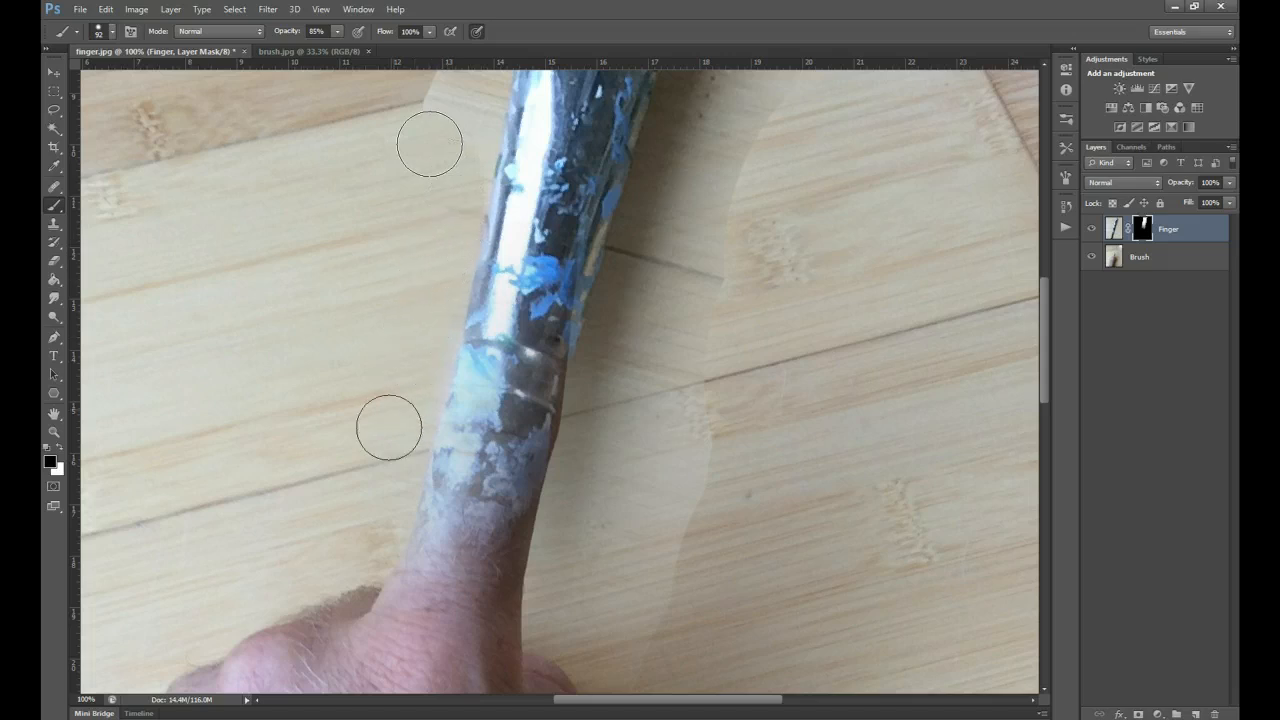
drag(374, 575, 371, 570)
mouse_move(585, 610)
mouse_down()
mouse_move(602, 532)
mouse_move(652, 582)
mouse_move(640, 622)
mouse_move(676, 347)
mouse_move(663, 312)
mouse_move(620, 388)
mouse_move(553, 587)
mouse_up()
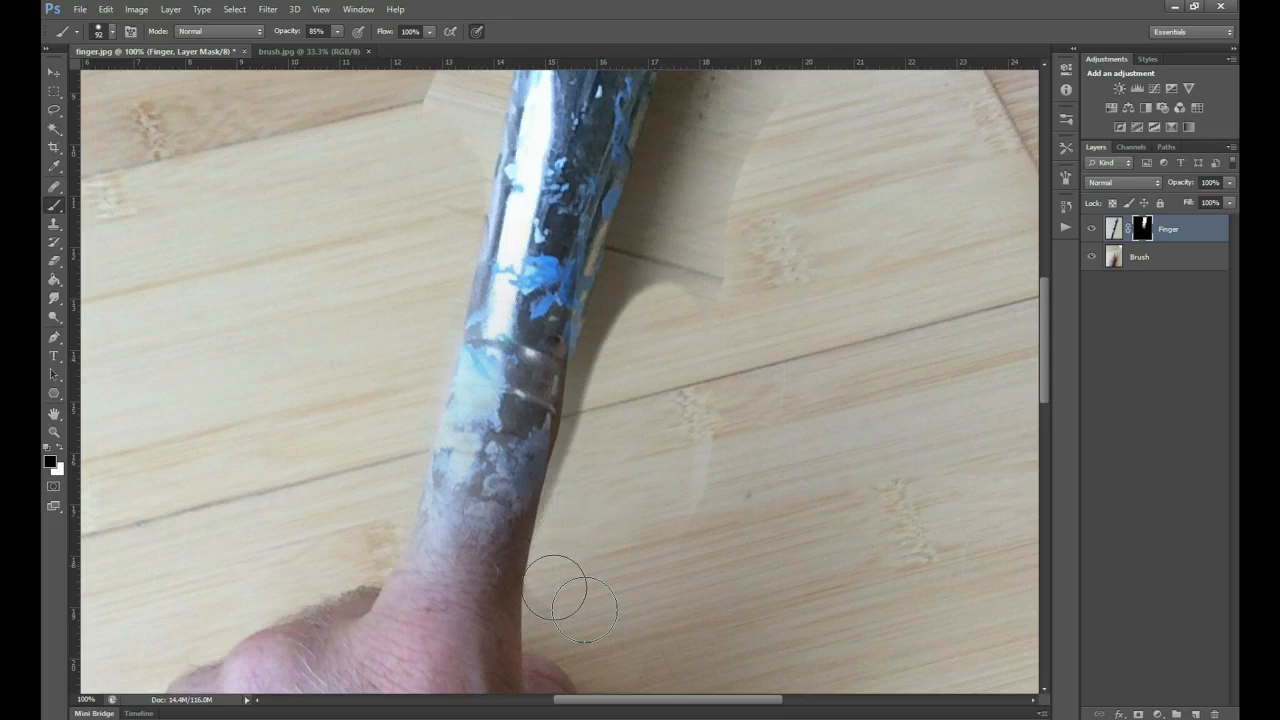
mouse_move(606, 381)
mouse_down()
mouse_move(635, 286)
mouse_move(703, 187)
mouse_move(731, 227)
mouse_move(709, 226)
mouse_move(696, 279)
mouse_up()
drag(727, 609, 688, 616)
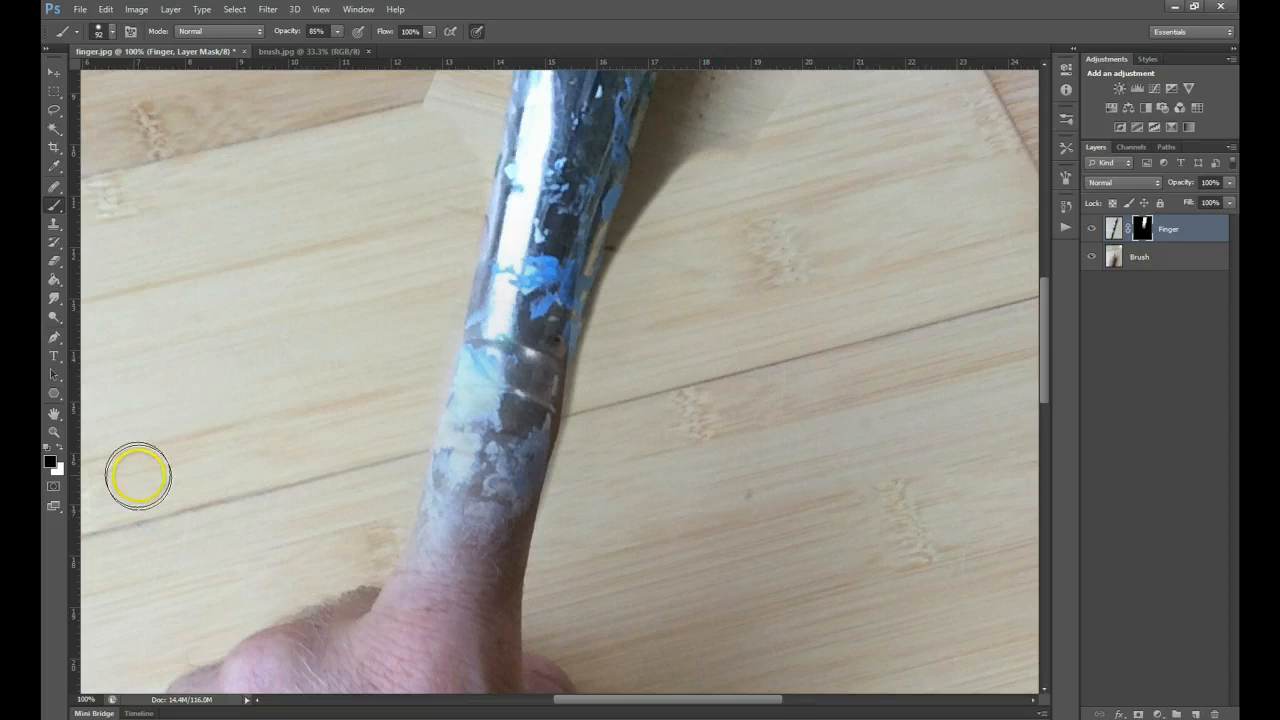
Paint black on the mask around the bristles and upper ferrule to remove the remaining mismatched floor
click(55, 433)
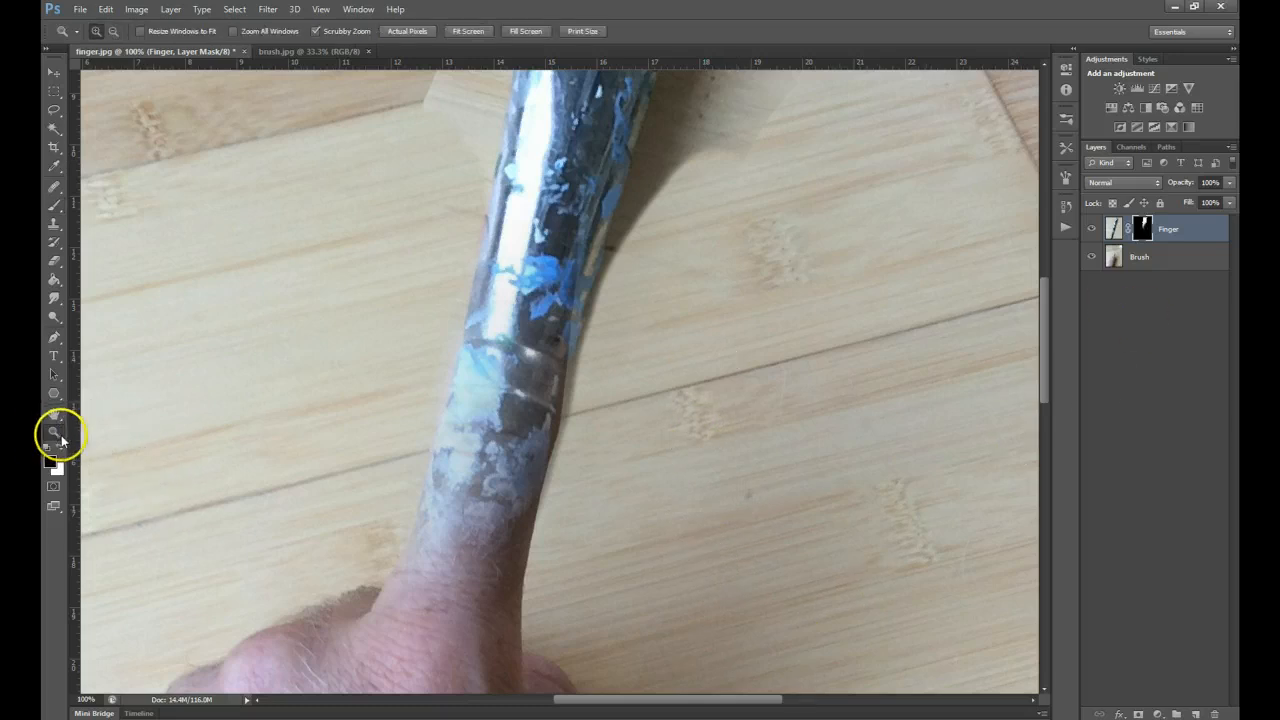
alt+click(283, 443)
alt+click(286, 446)
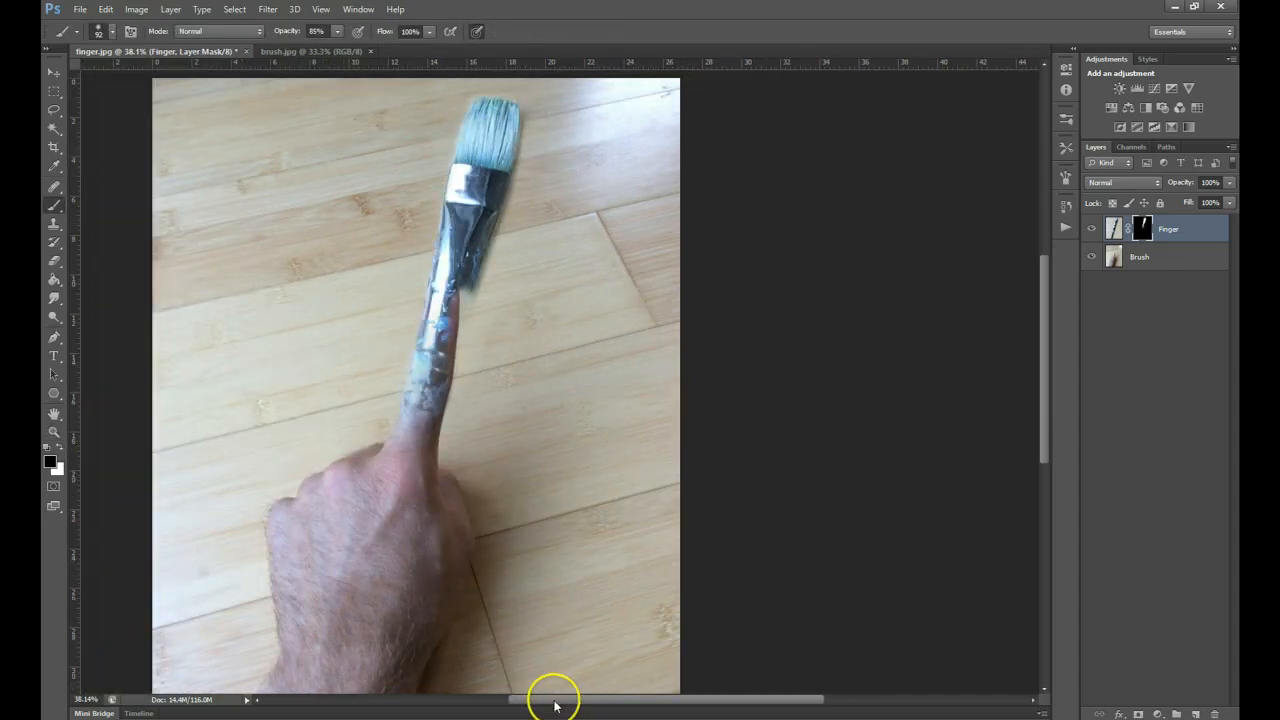
drag(555, 704, 546, 696)
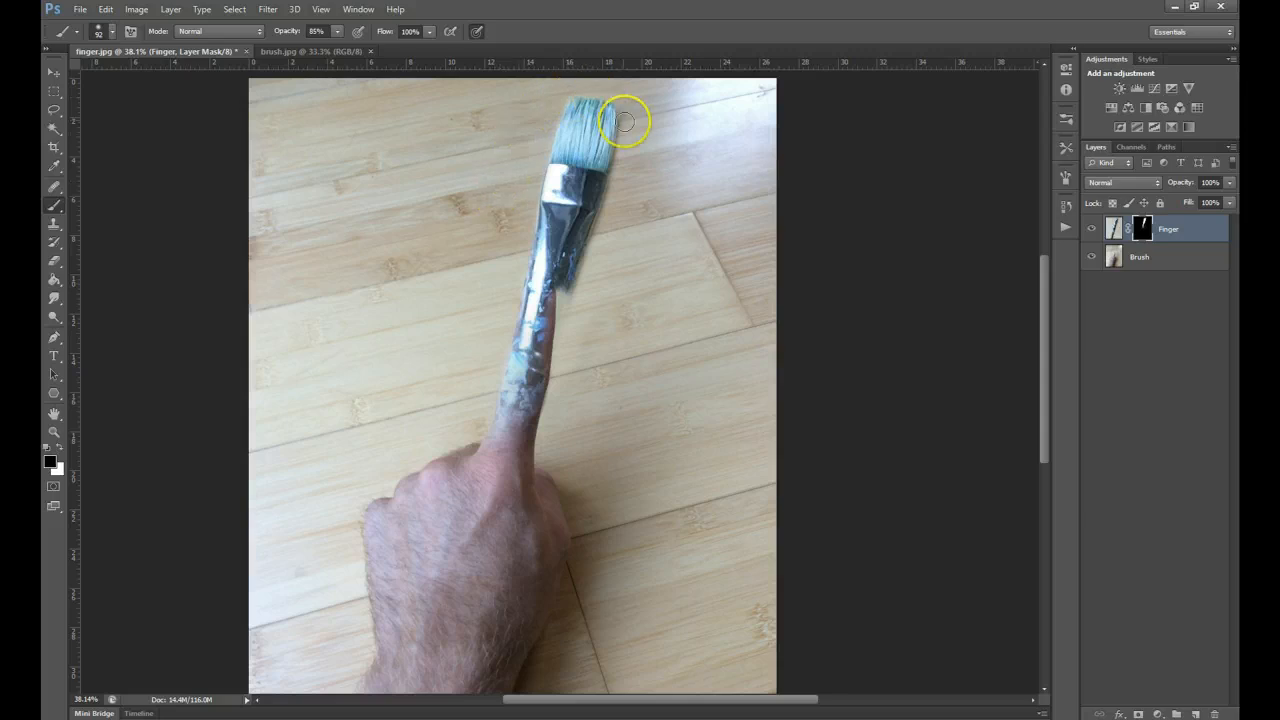
drag(594, 171, 582, 192)
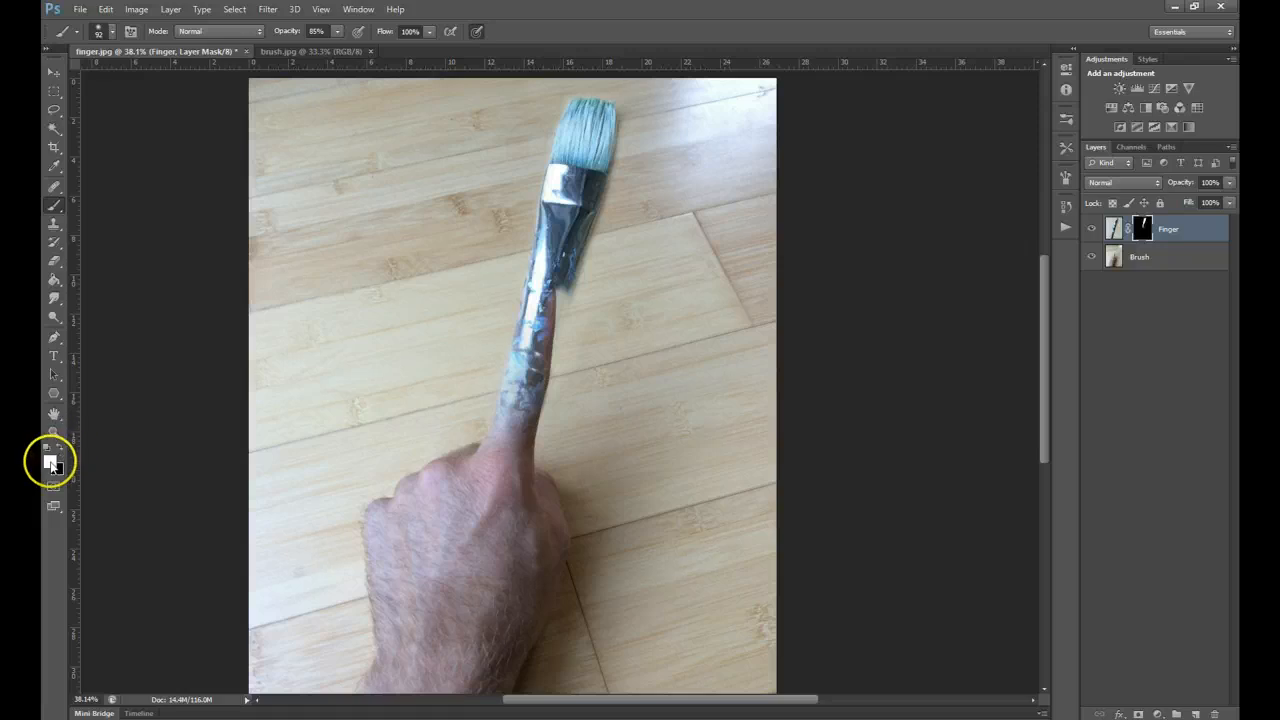
Restore the erased right edge of the ferrule and handle with white, and trim the excess floor beside it with black
mouse_move(557, 357)
mouse_down()
mouse_move(552, 281)
mouse_move(543, 352)
mouse_up()
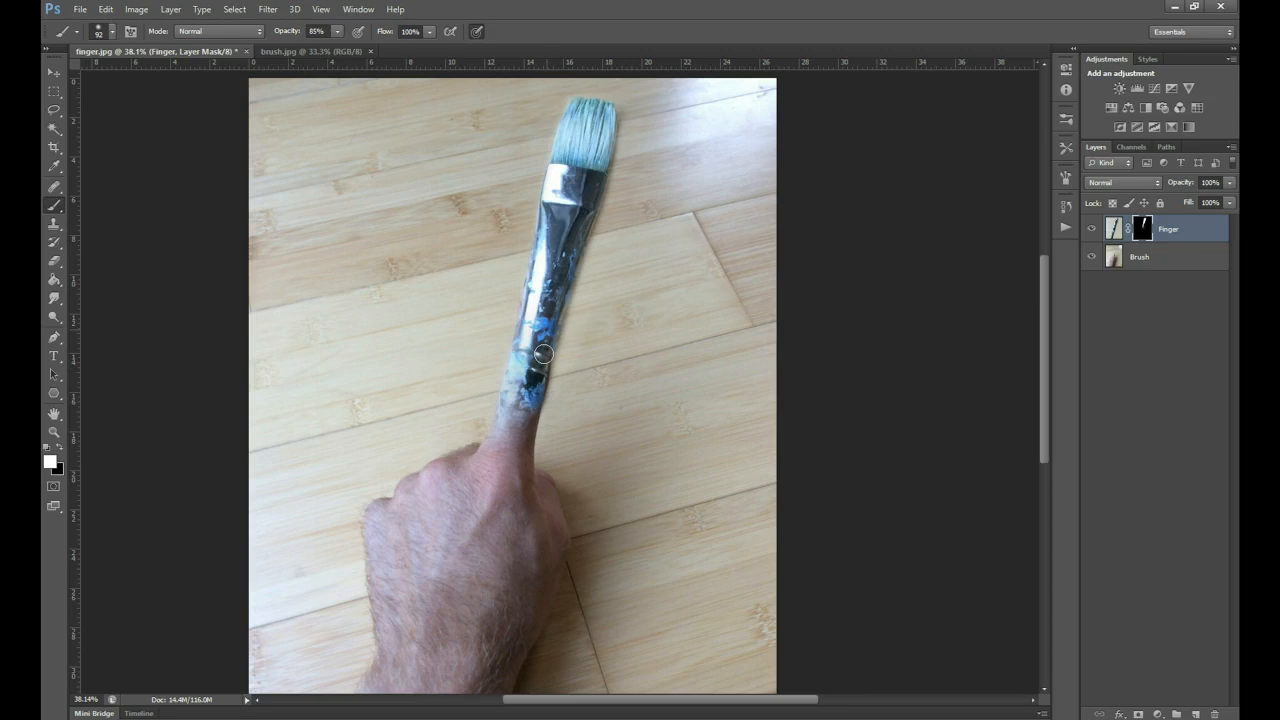
mouse_move(543, 352)
mouse_down()
mouse_move(558, 287)
mouse_move(575, 279)
mouse_move(568, 388)
mouse_move(549, 450)
mouse_up()
scroll(557, 449, up, 3)
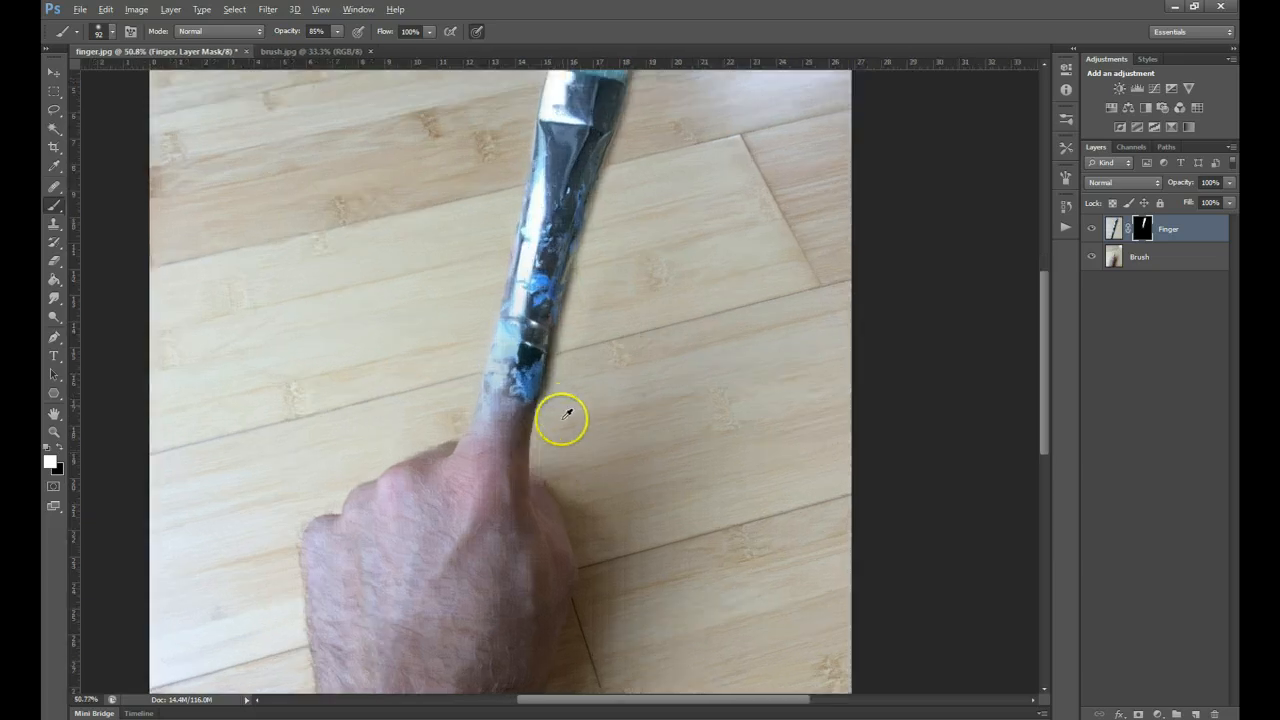
scroll(593, 357, up, 3)
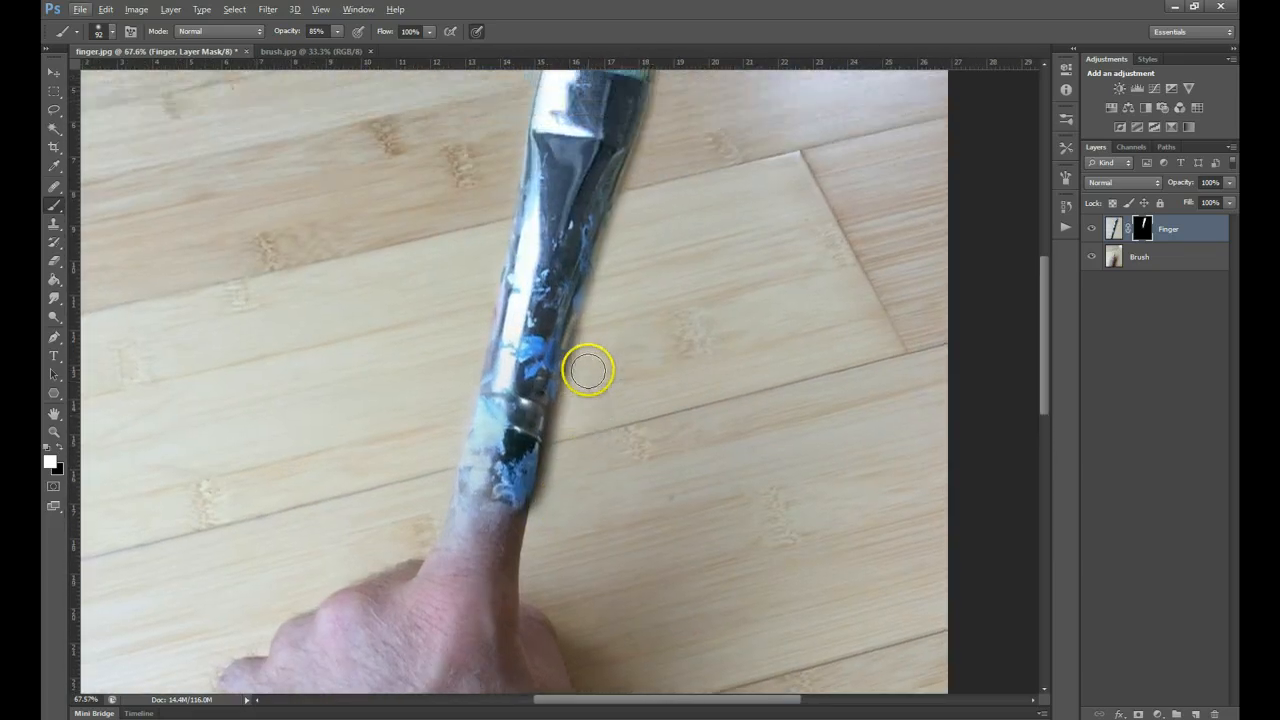
click(61, 449)
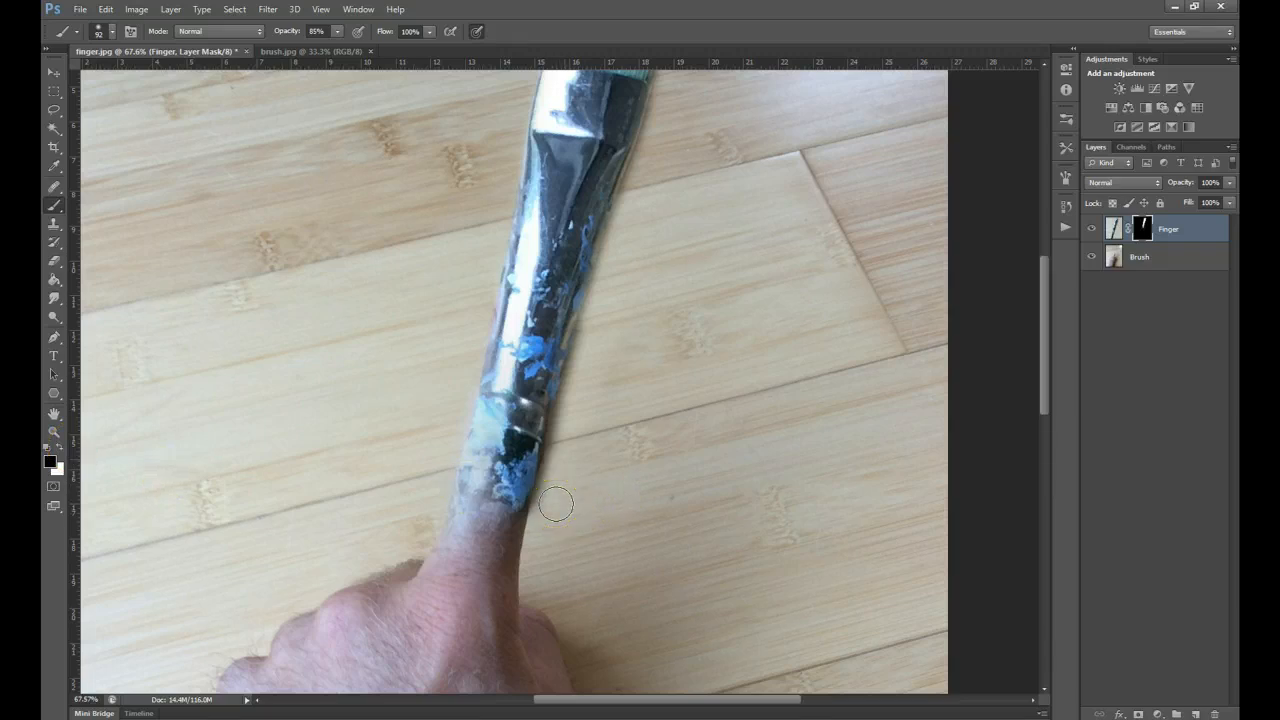
drag(571, 435, 574, 418)
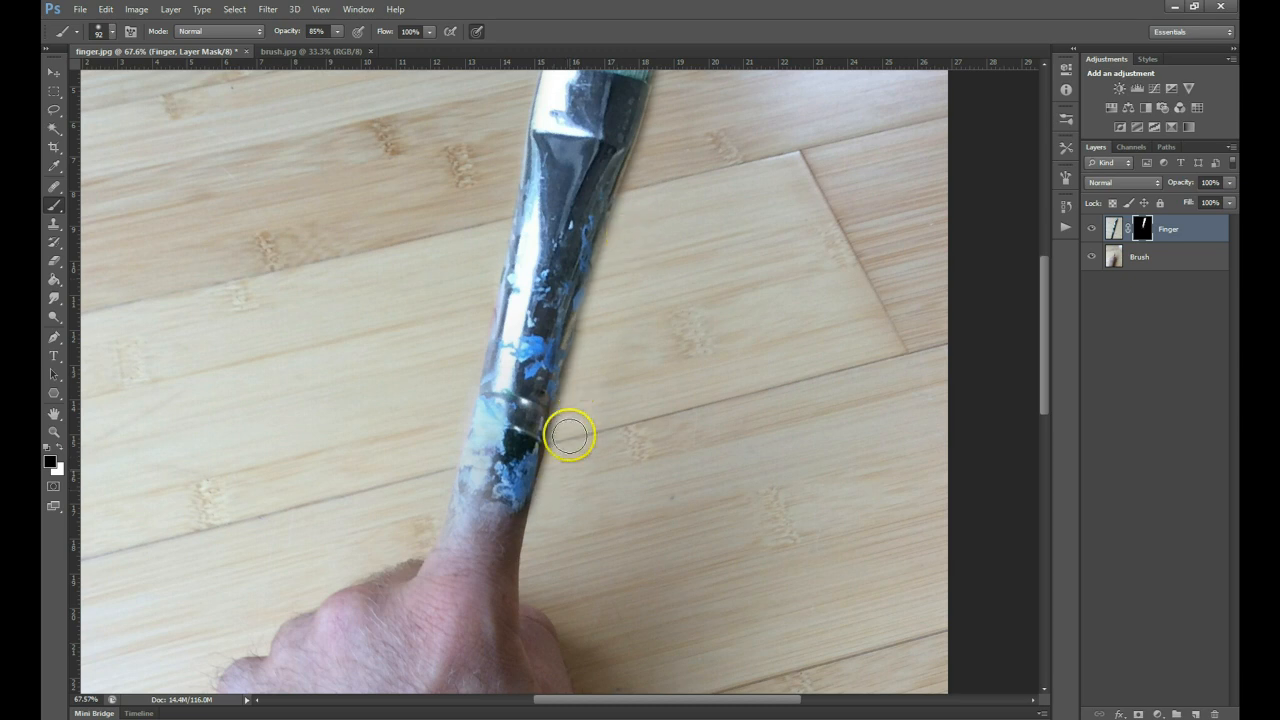
Switch from the Brush tool to the Move tool
scroll(386, 535, down, 1)
scroll(386, 535, down, 3)
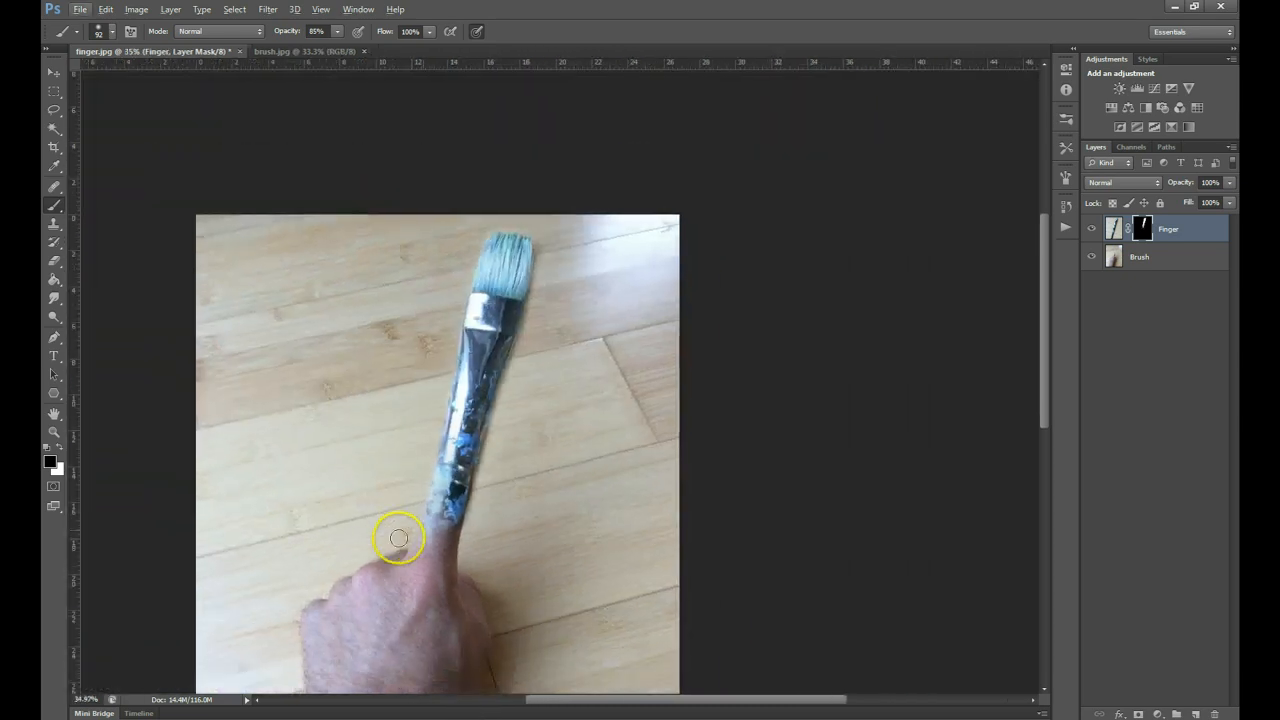
scroll(430, 520, down, 1)
scroll(478, 505, down, 3)
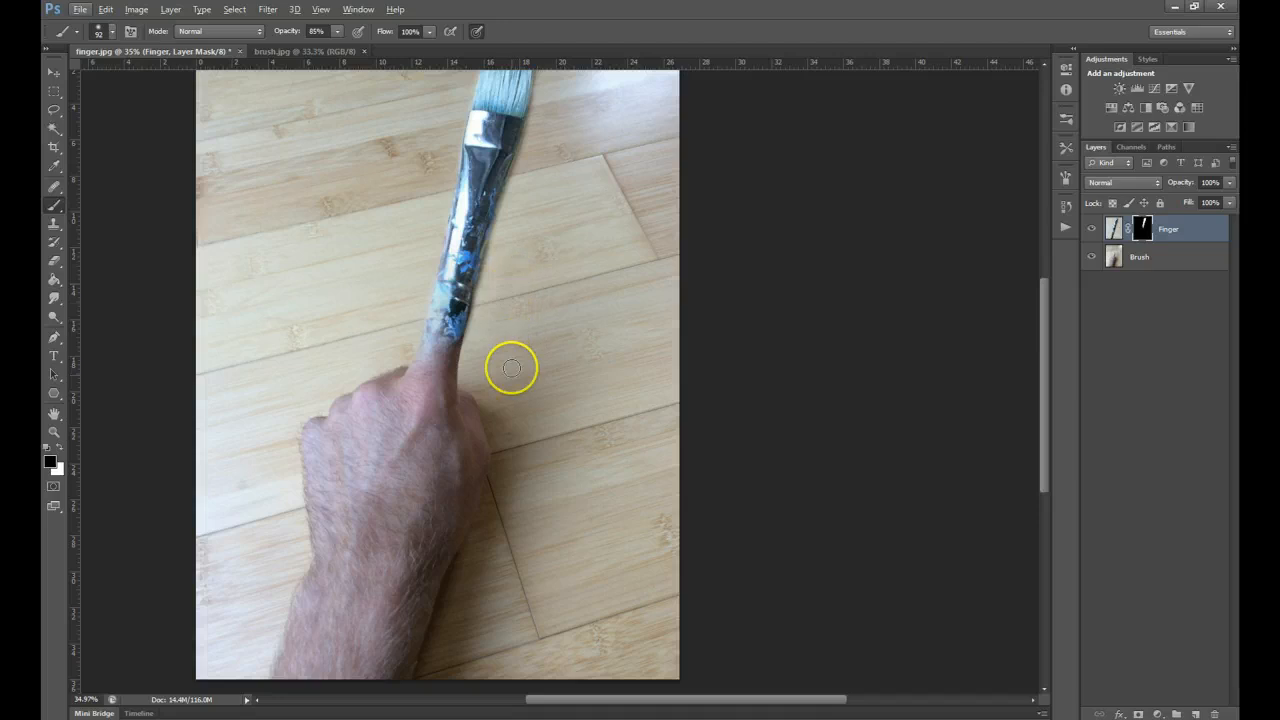
scroll(517, 320, up, 1)
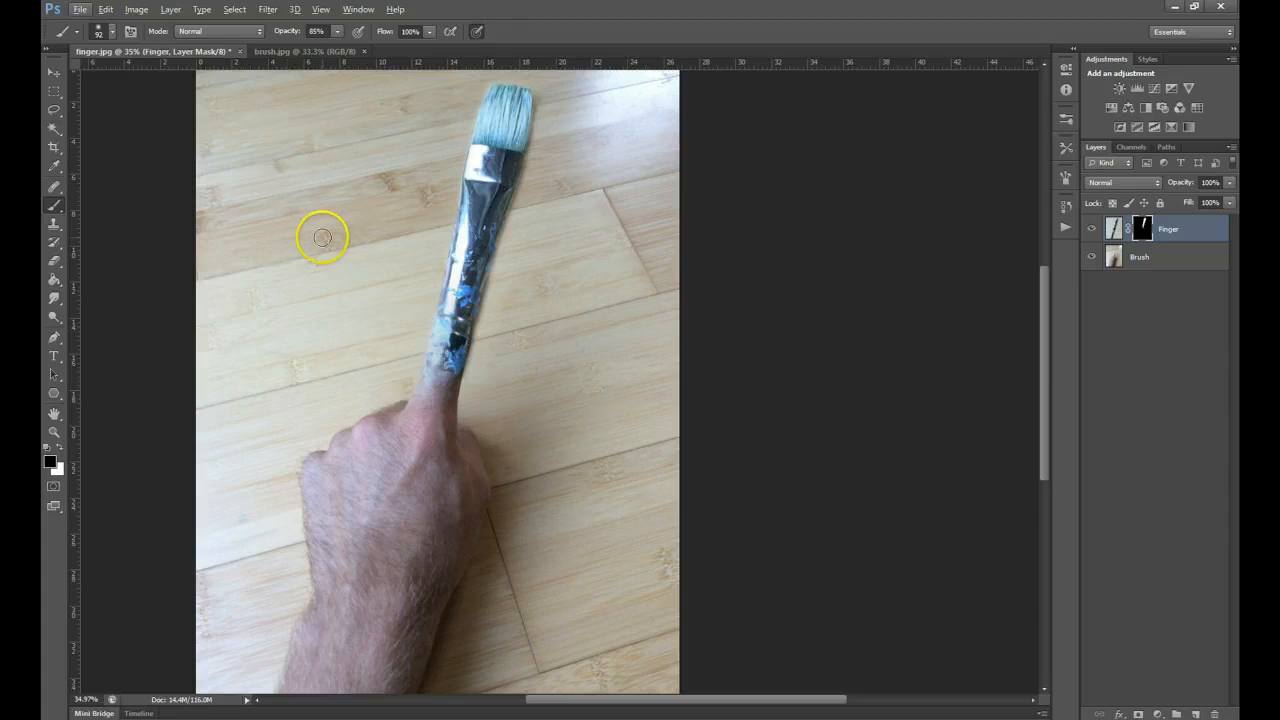
click(54, 72)
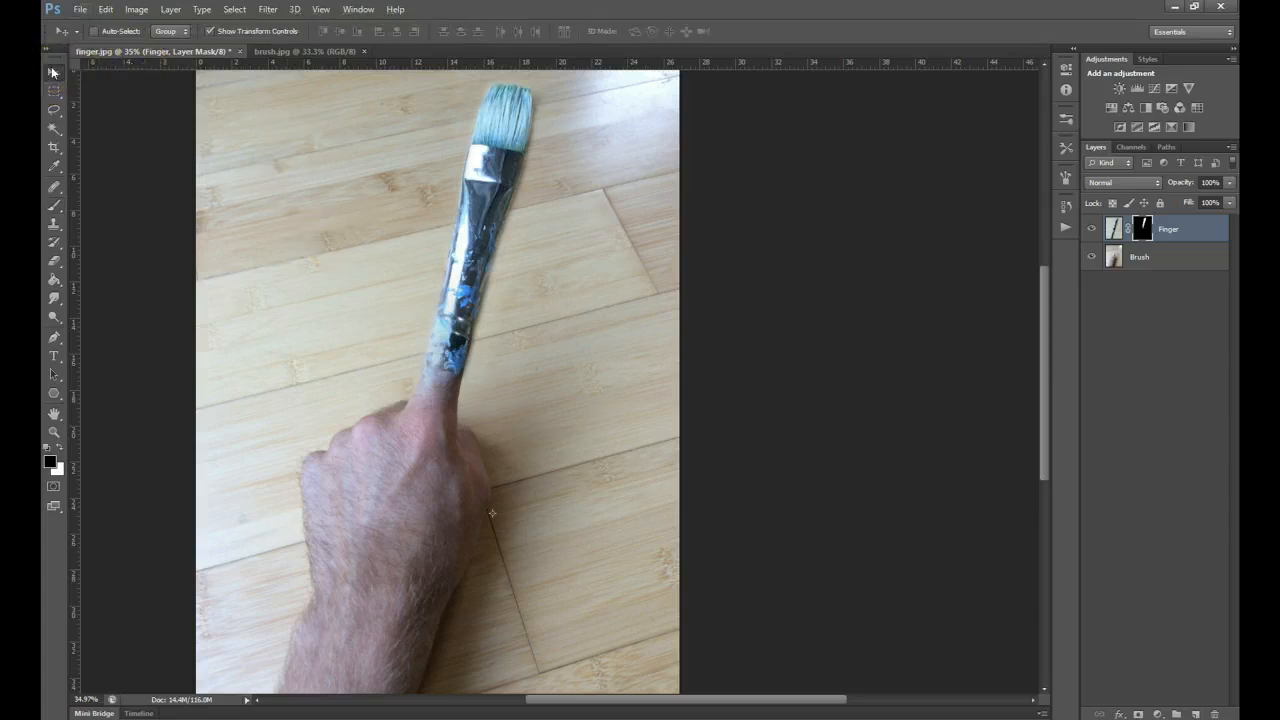